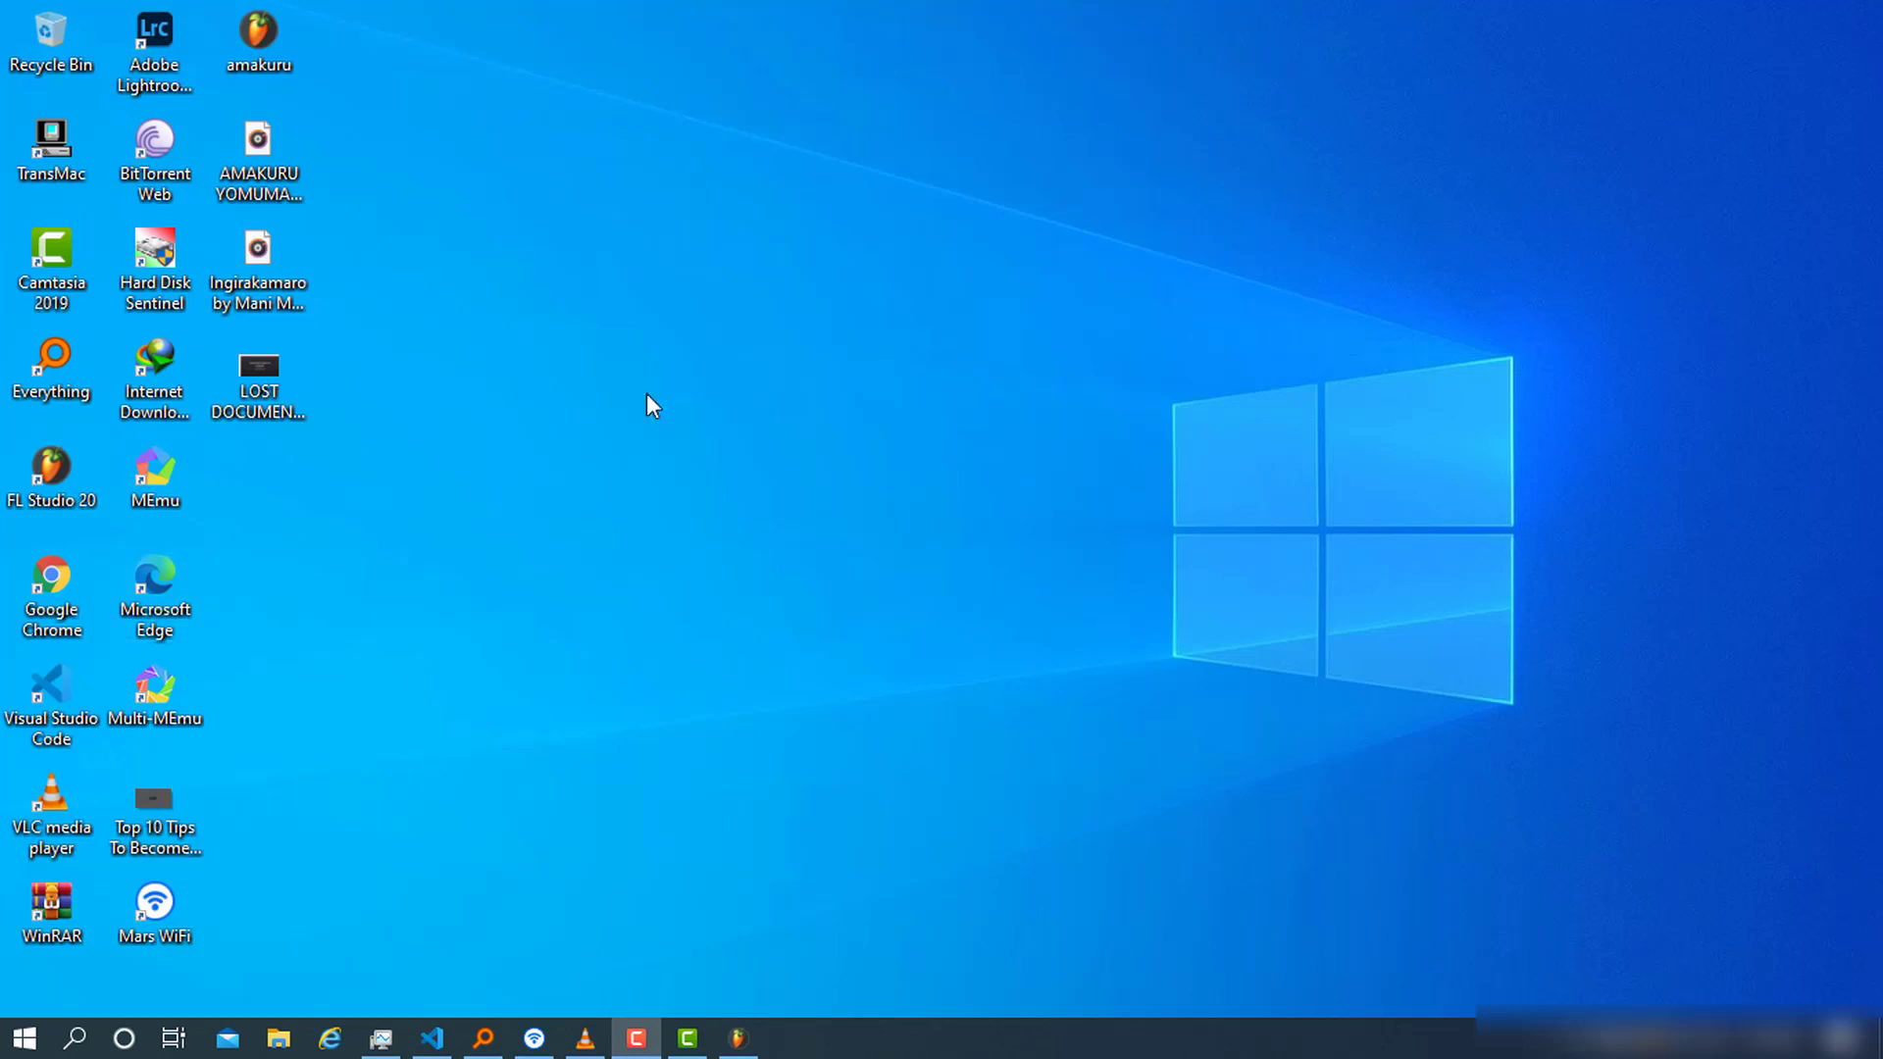
Launch XAMPP Control Panel from the Start menu and centre its window
click(25, 1037)
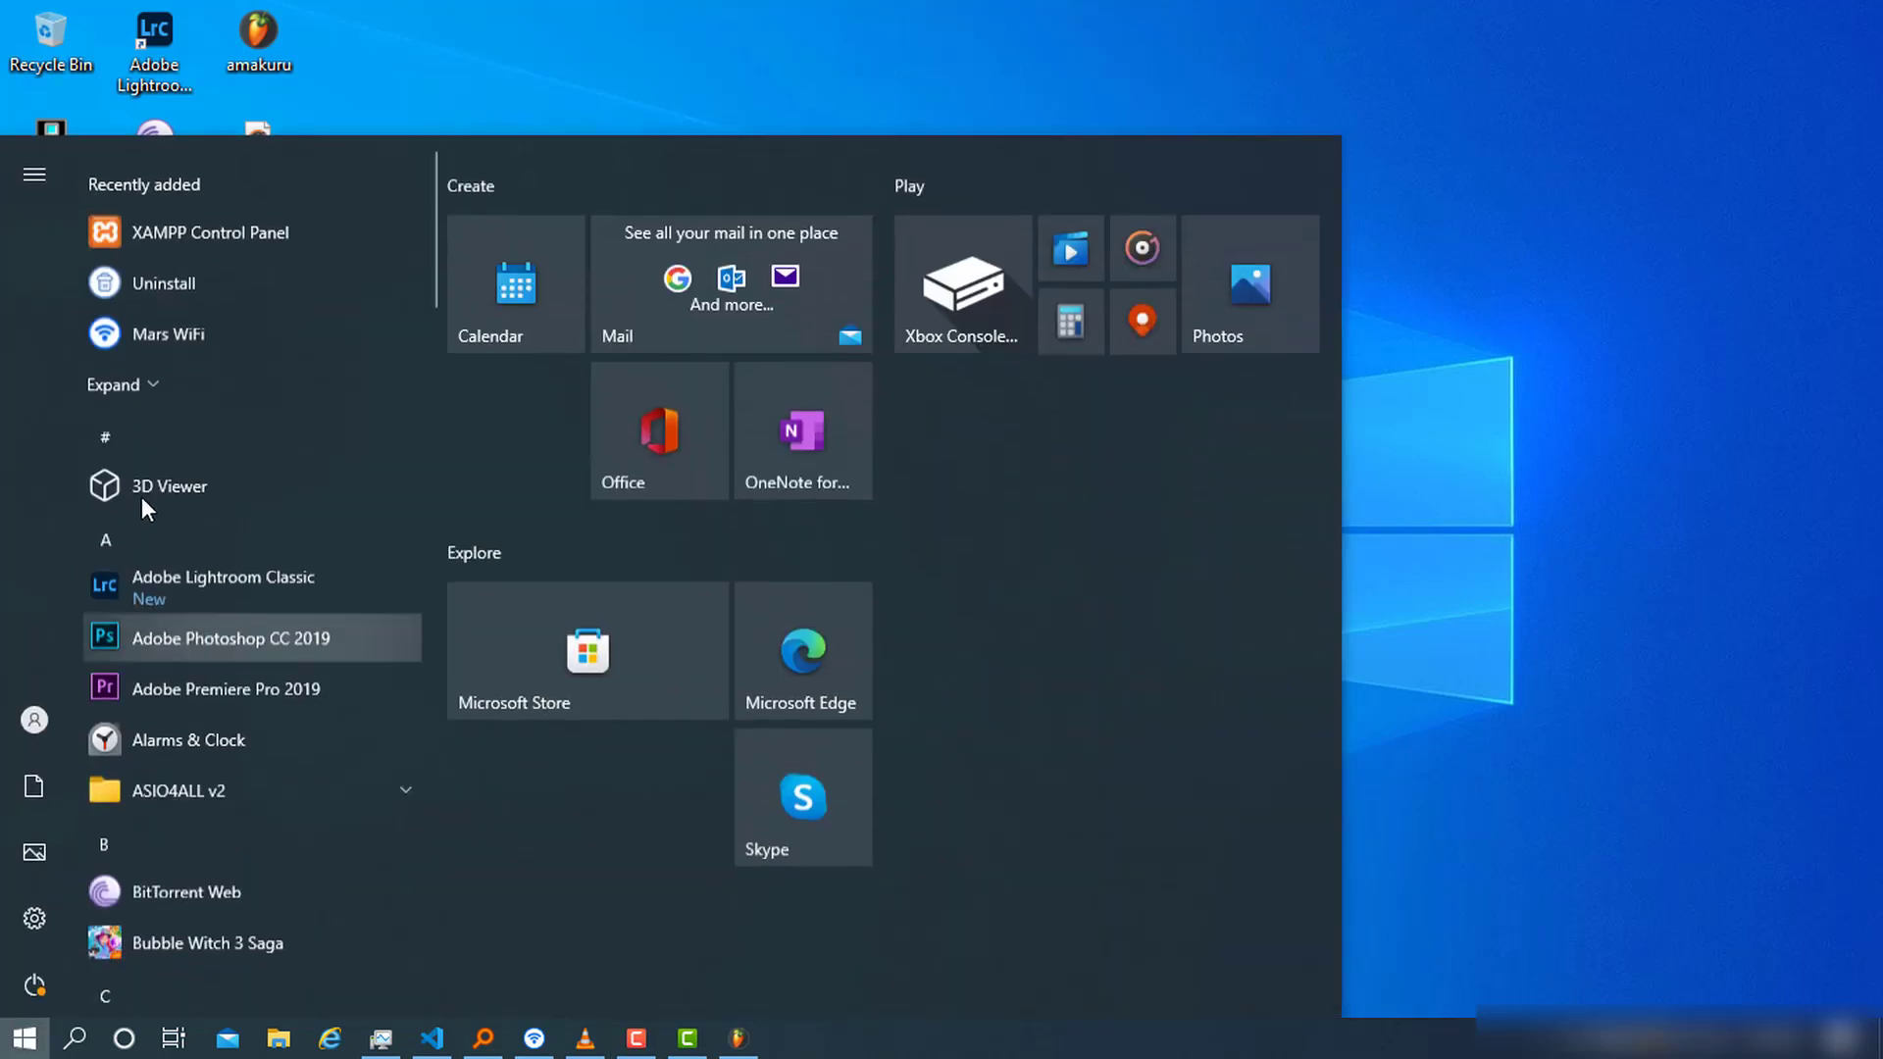
click(255, 222)
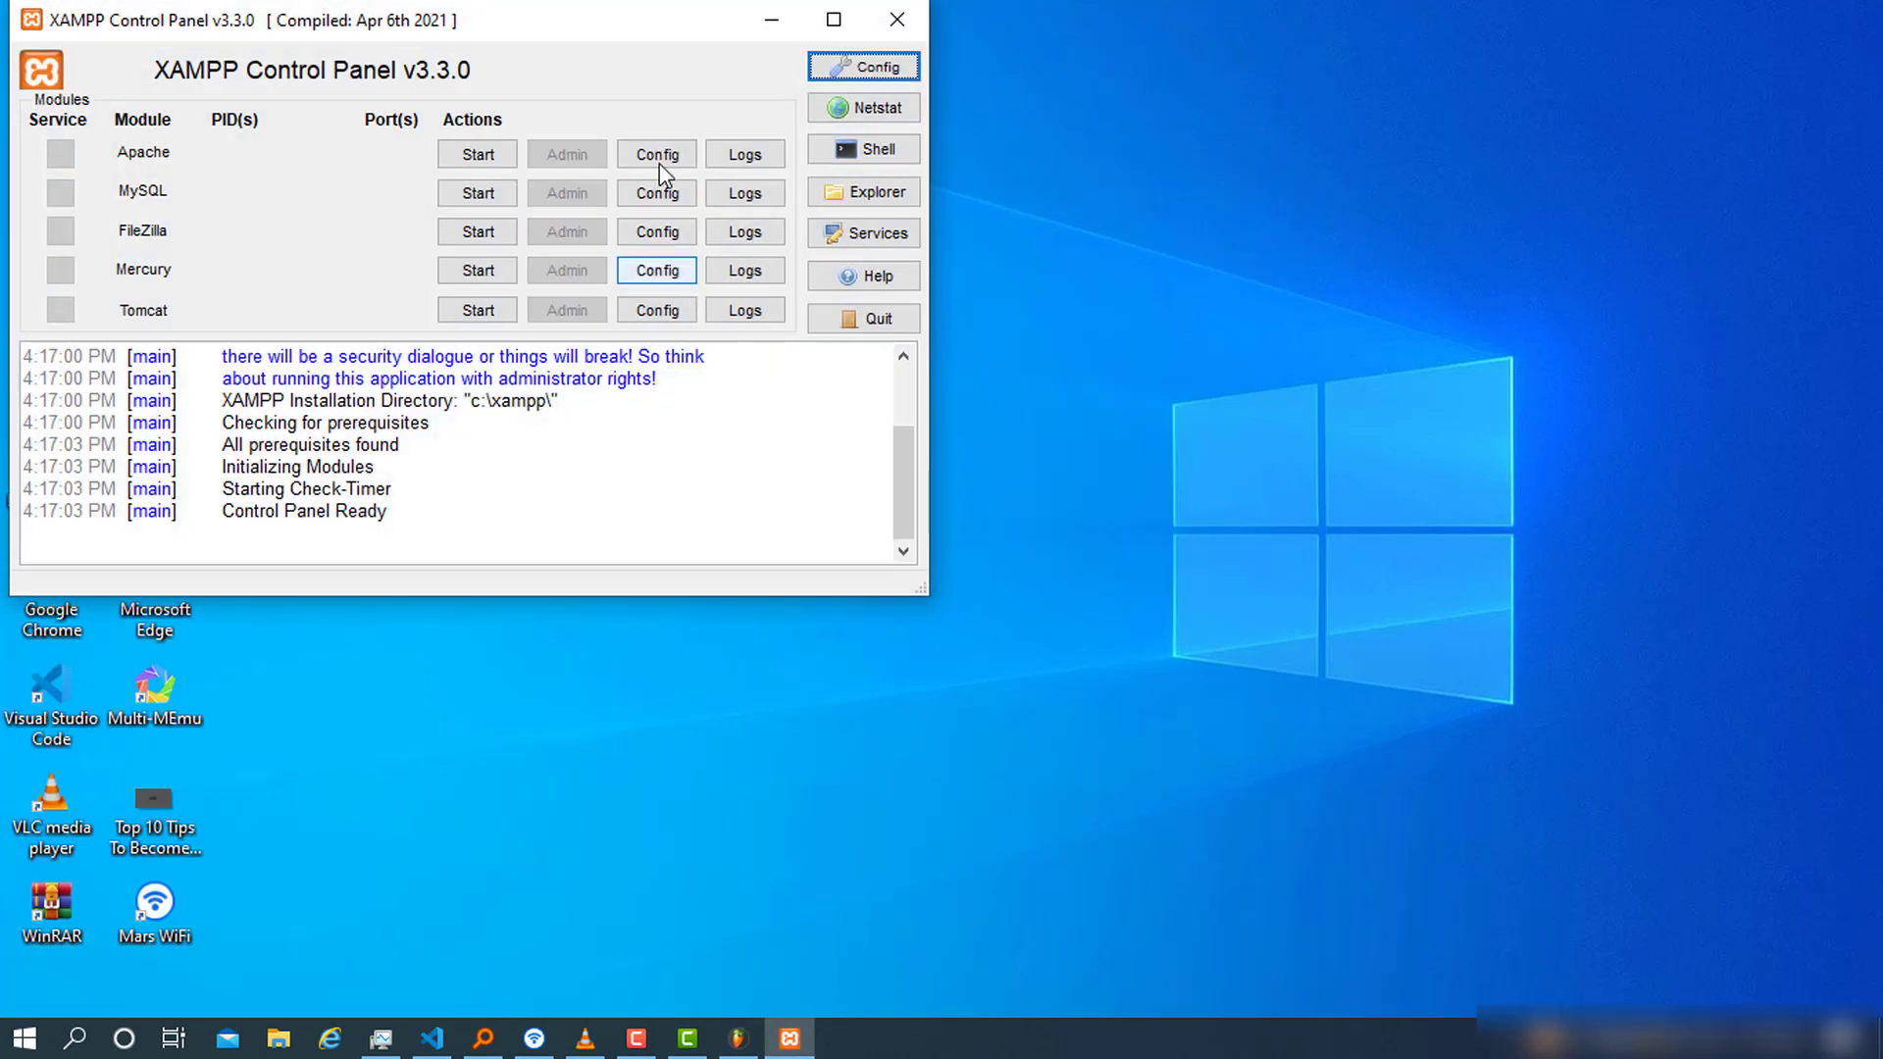
drag(588, 22, 1190, 234)
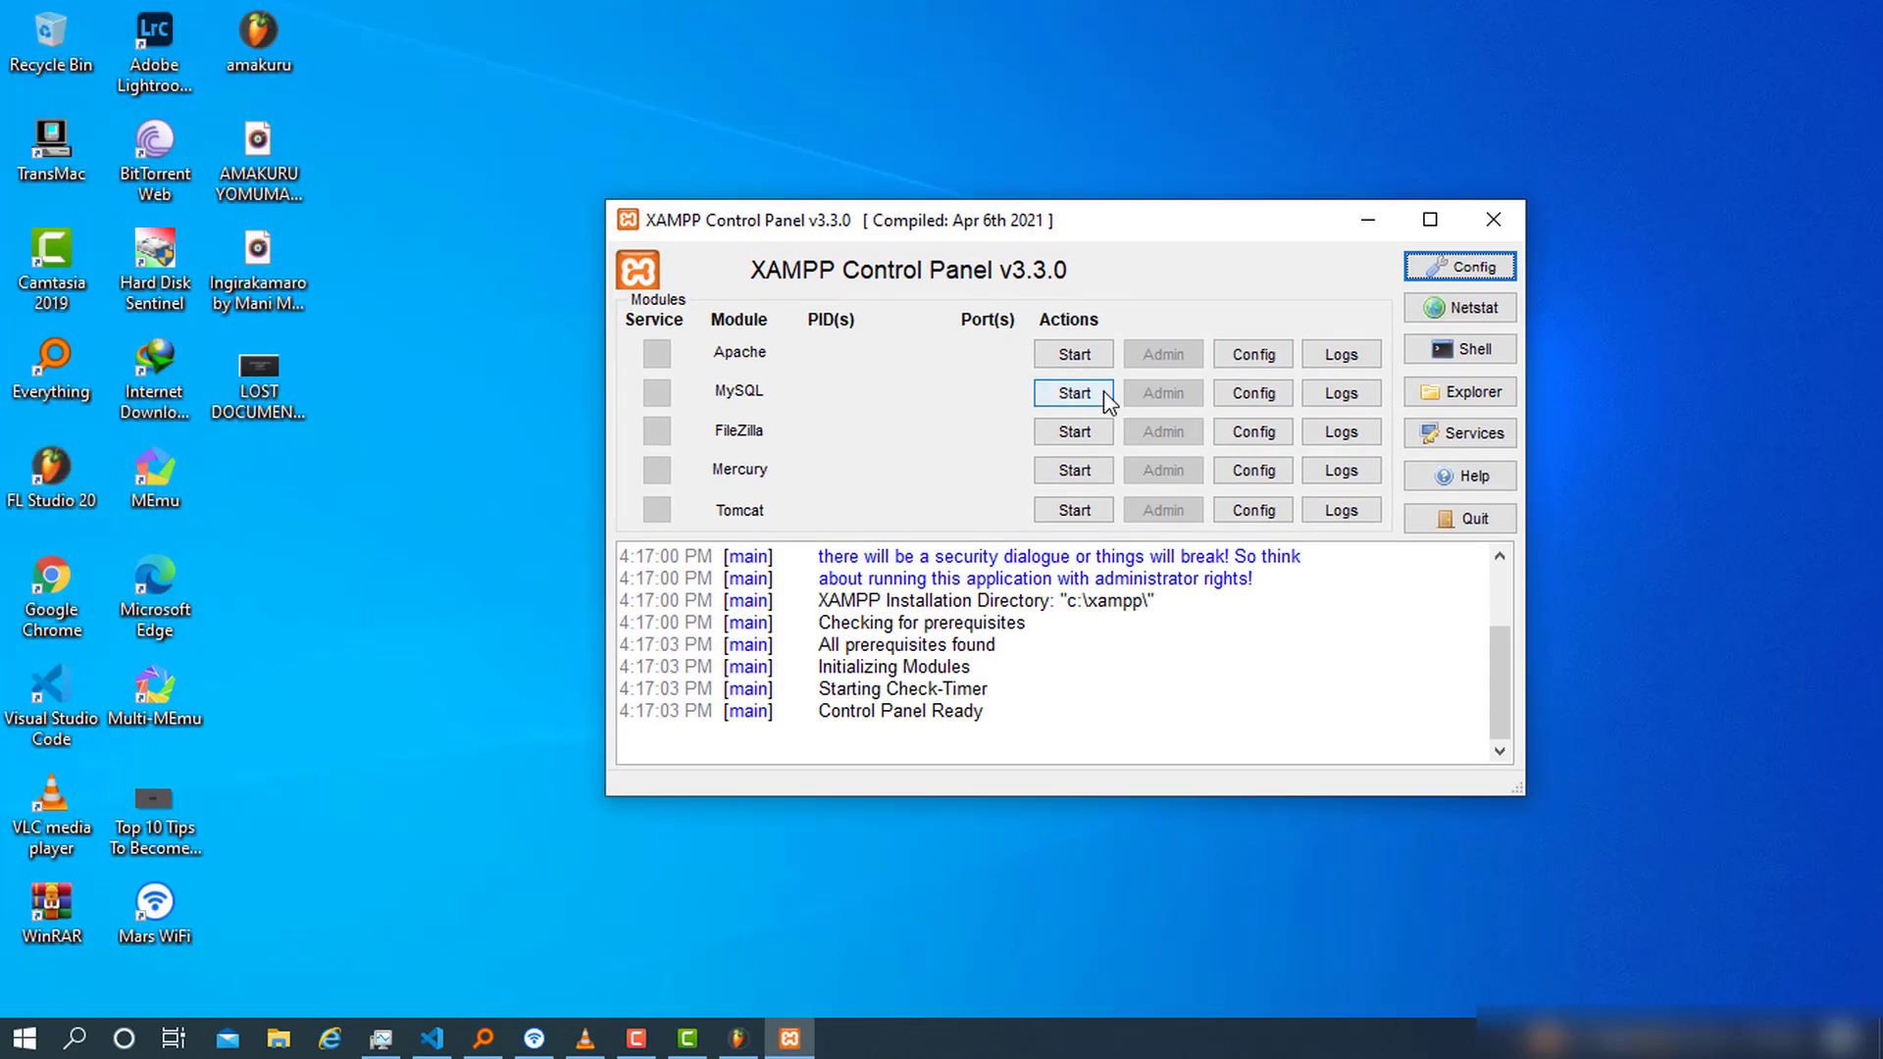
Start the Apache and MySQL servers in XAMPP
click(1087, 354)
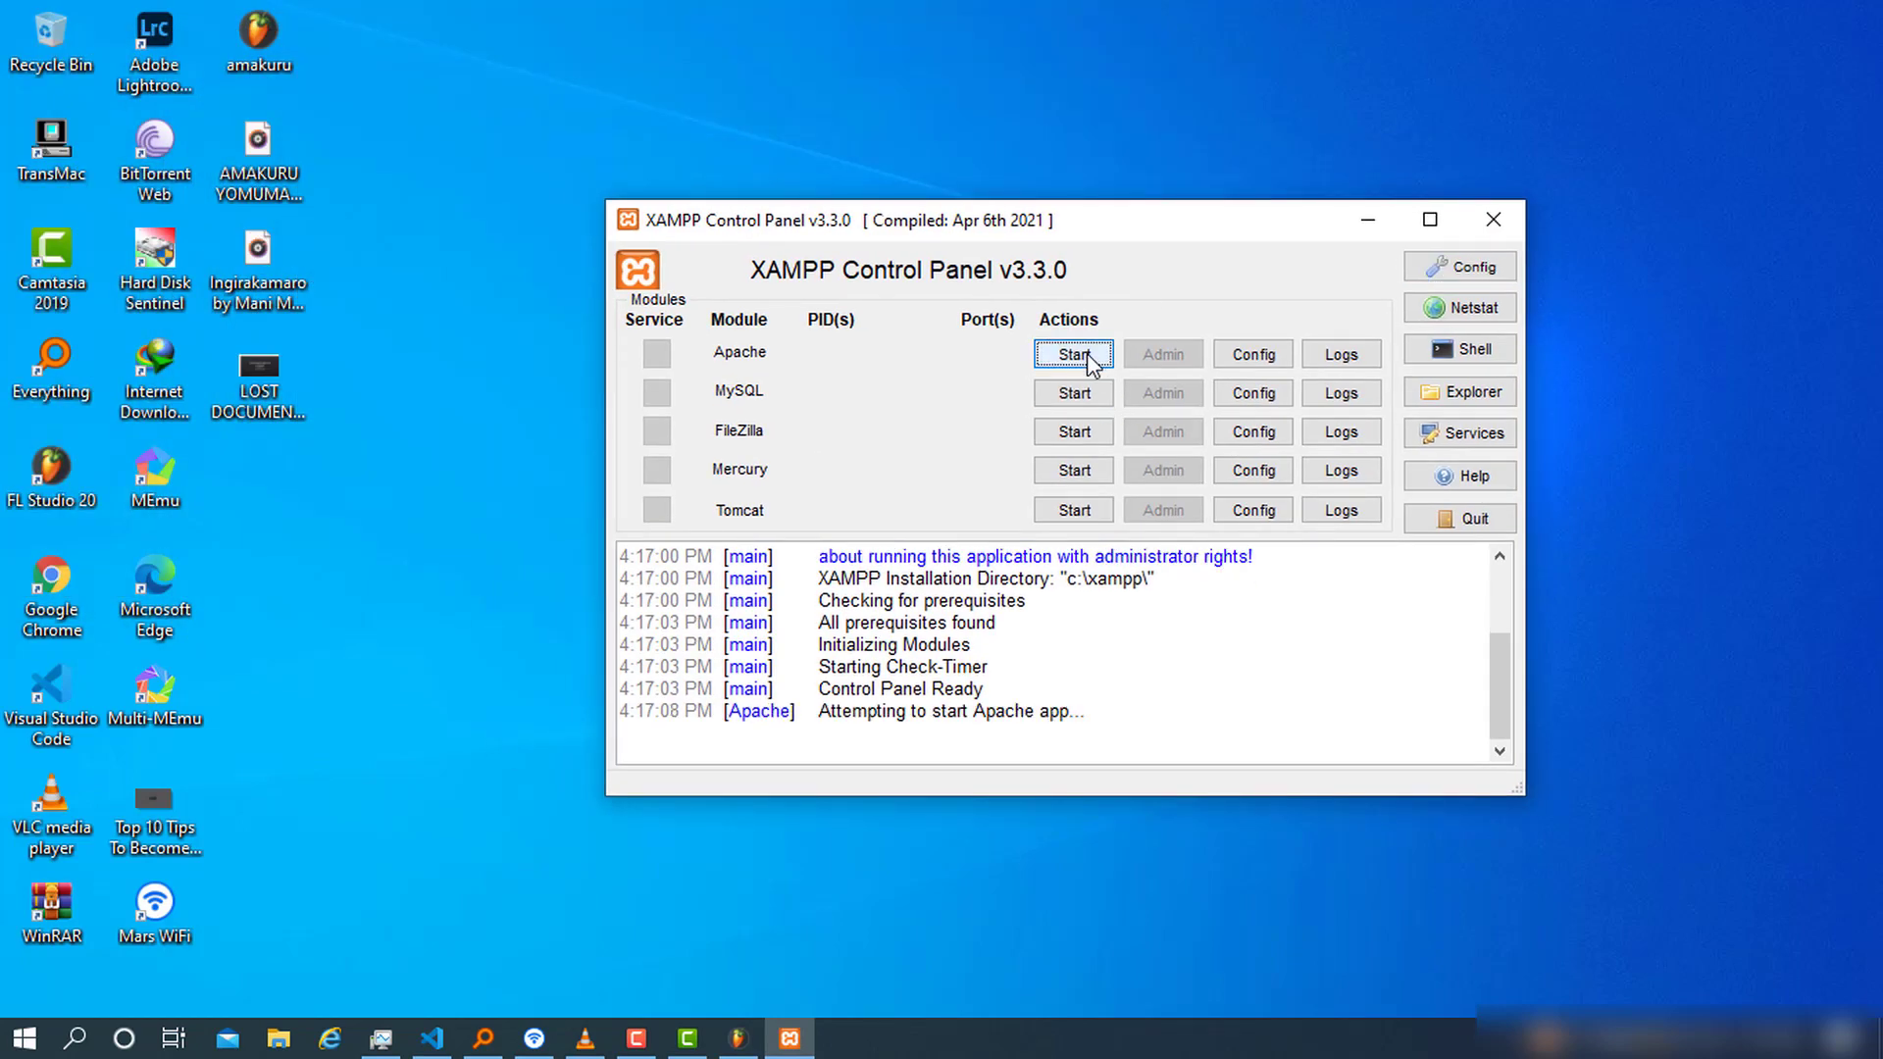
click(1076, 391)
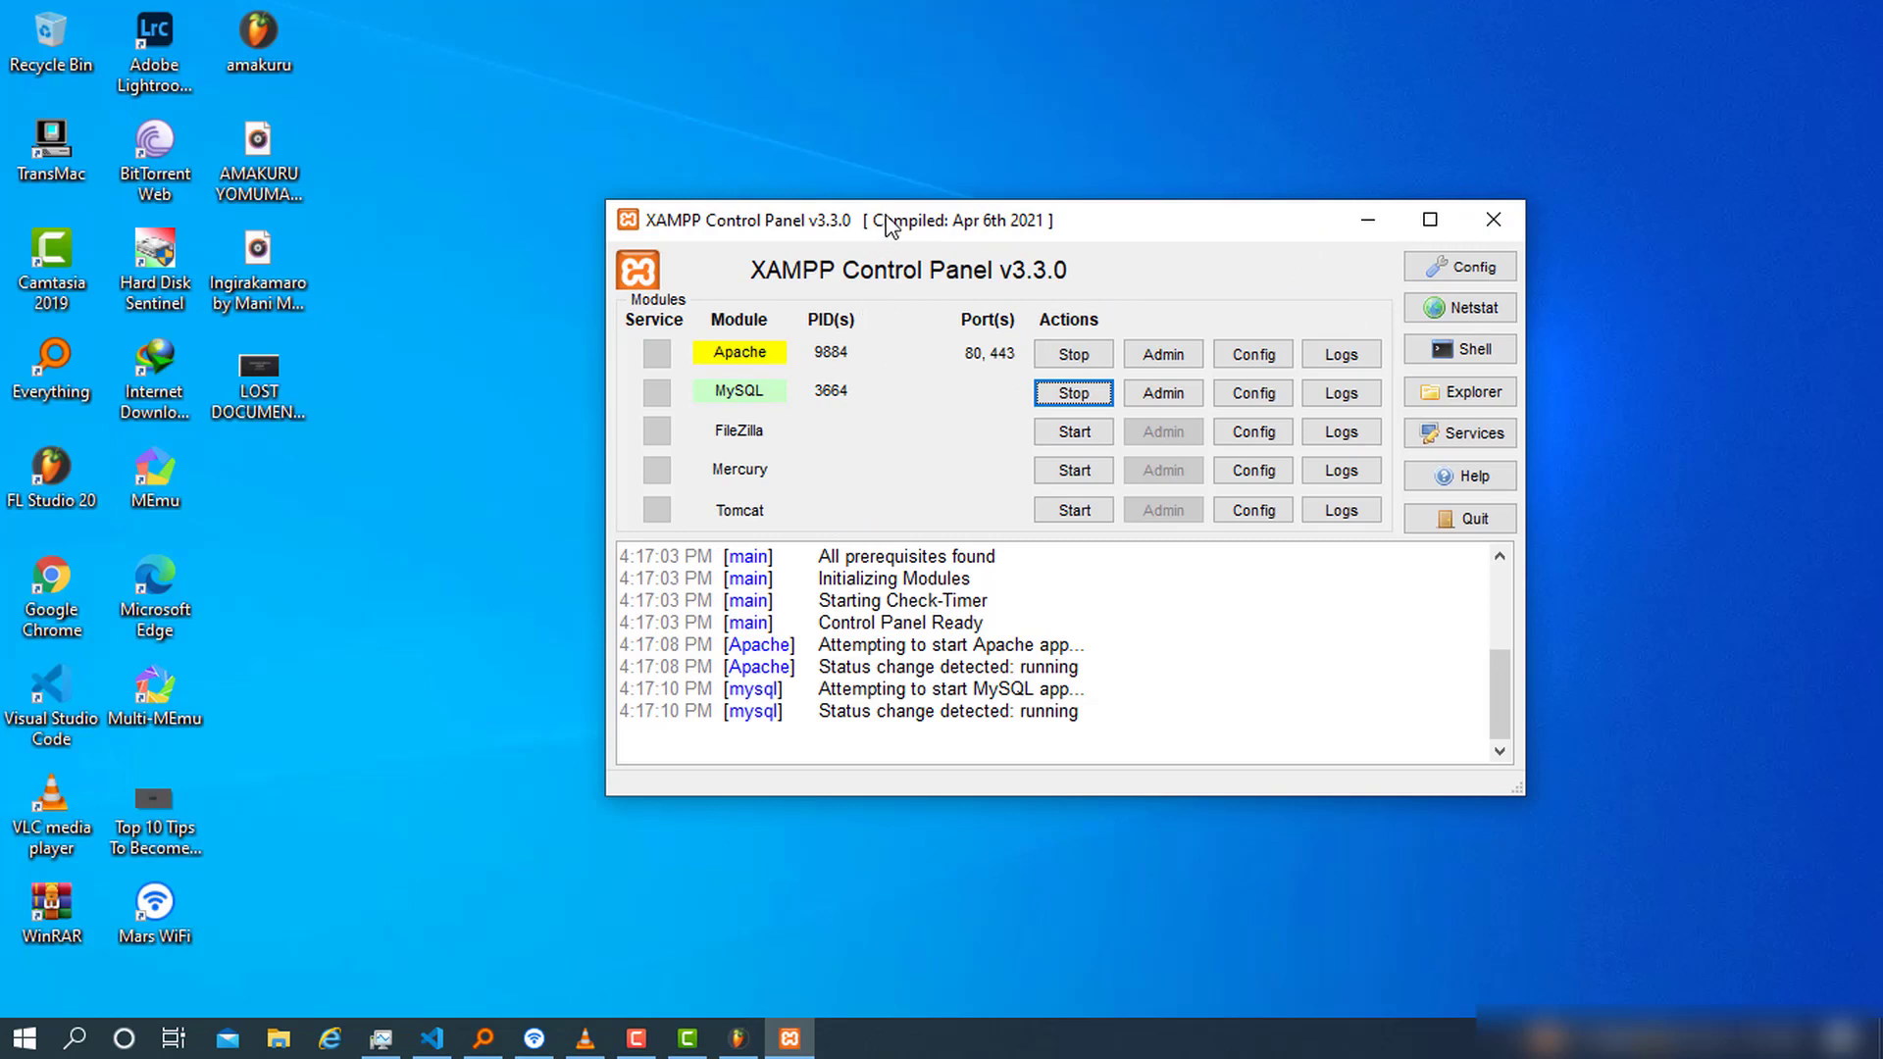
drag(889, 225, 763, 223)
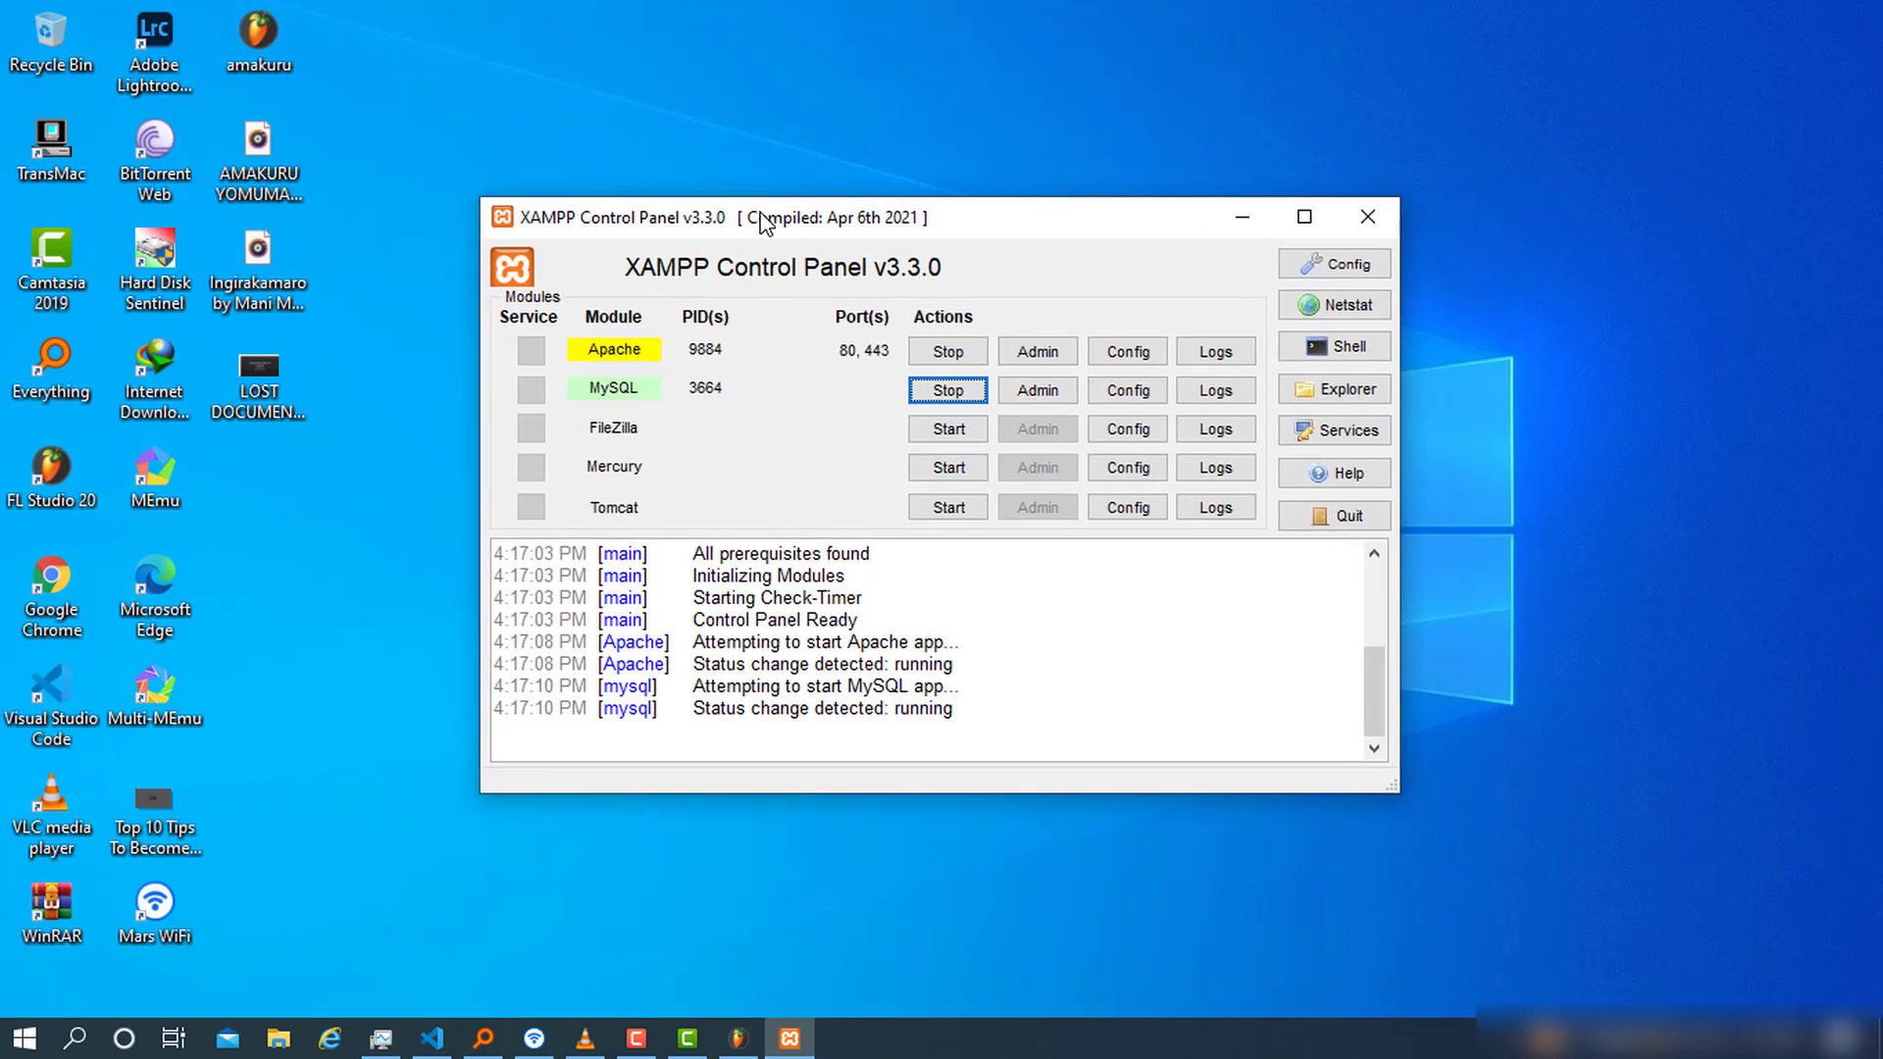
click(342, 980)
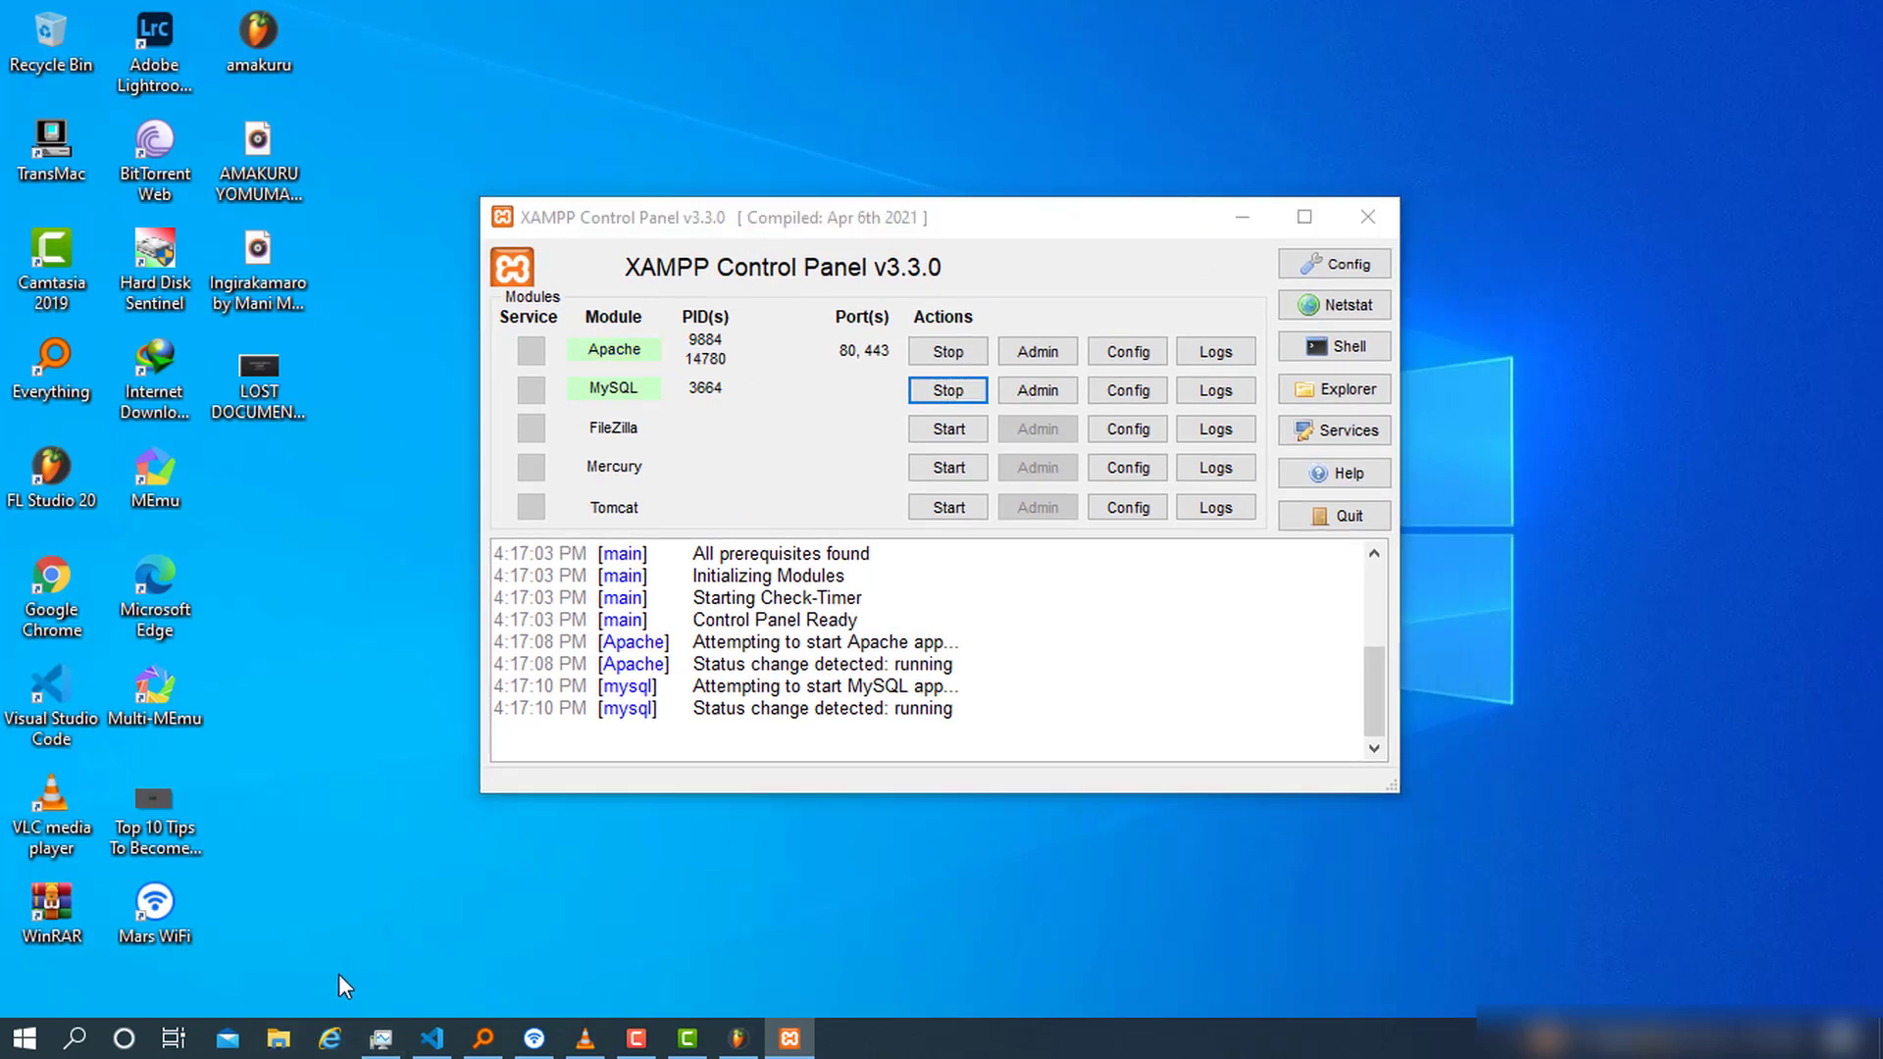
Open the C:\xampp\htdocs folder in File Explorer
key(super+e)
click(412, 491)
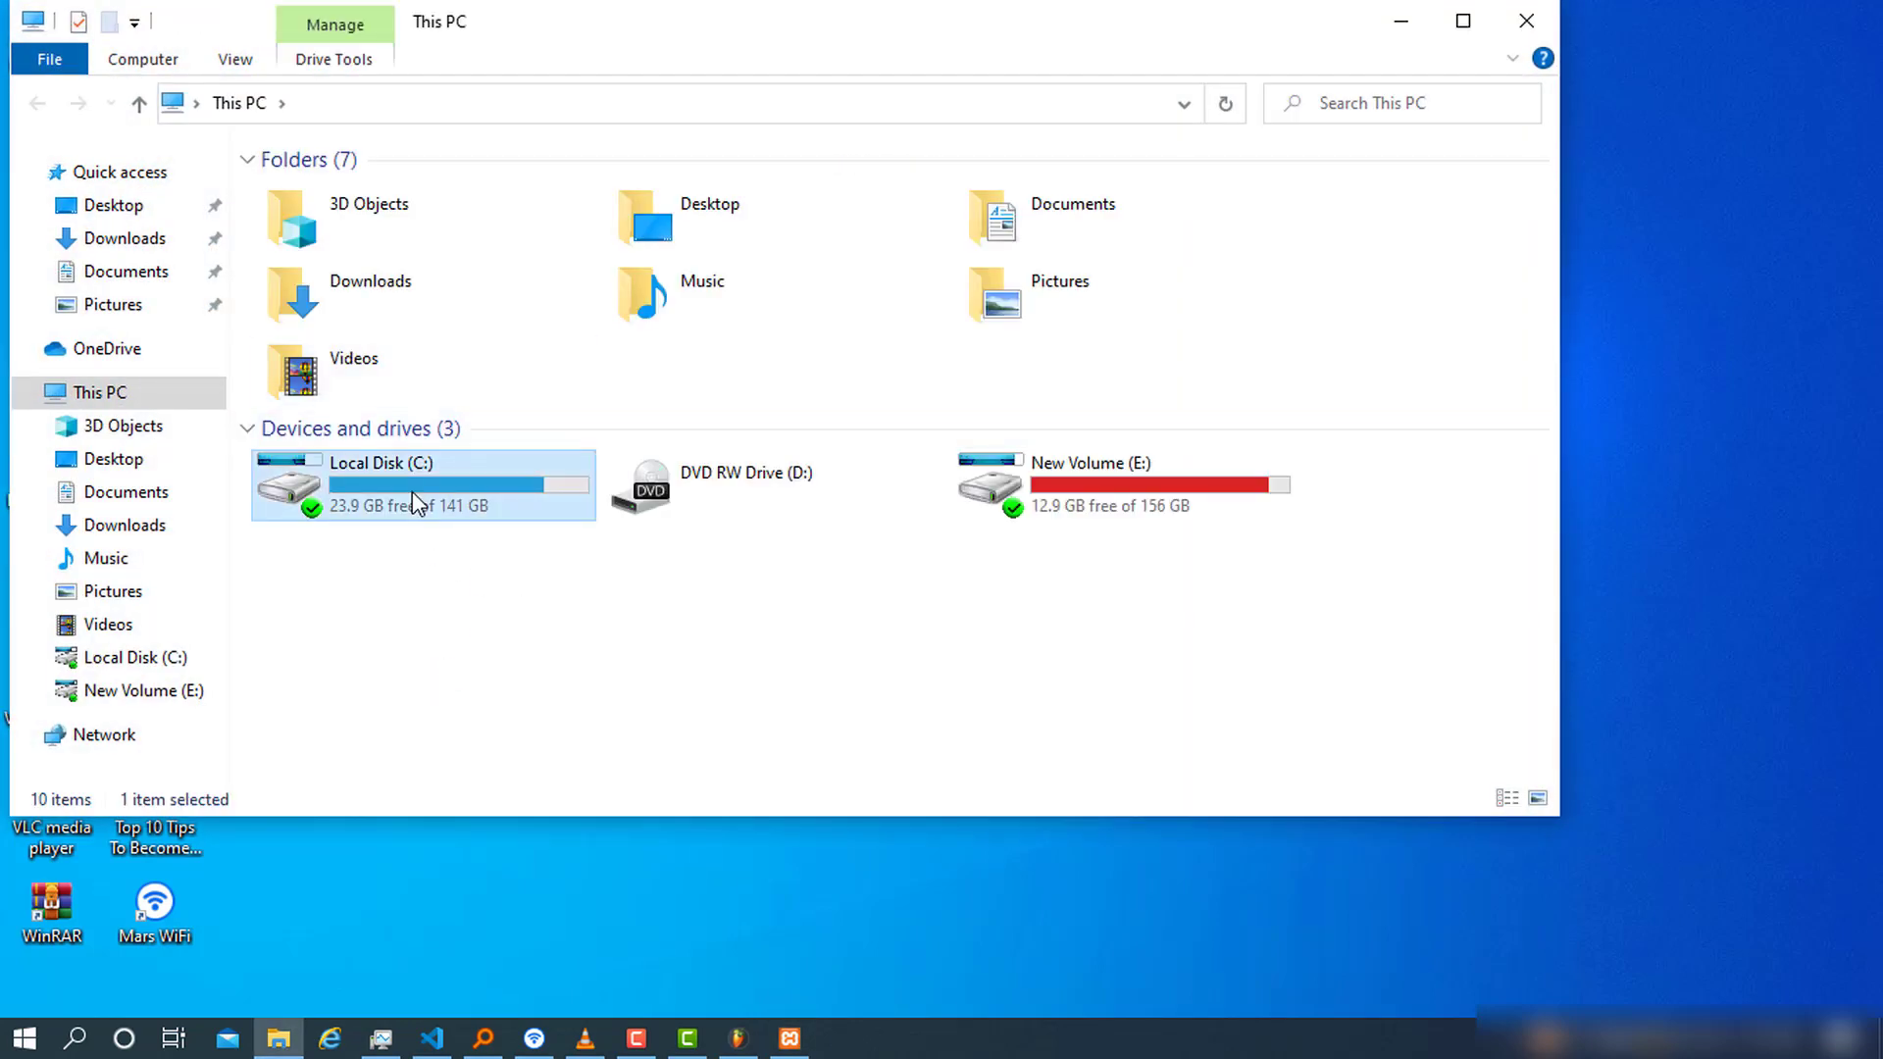
double_click(412, 491)
double_click(350, 396)
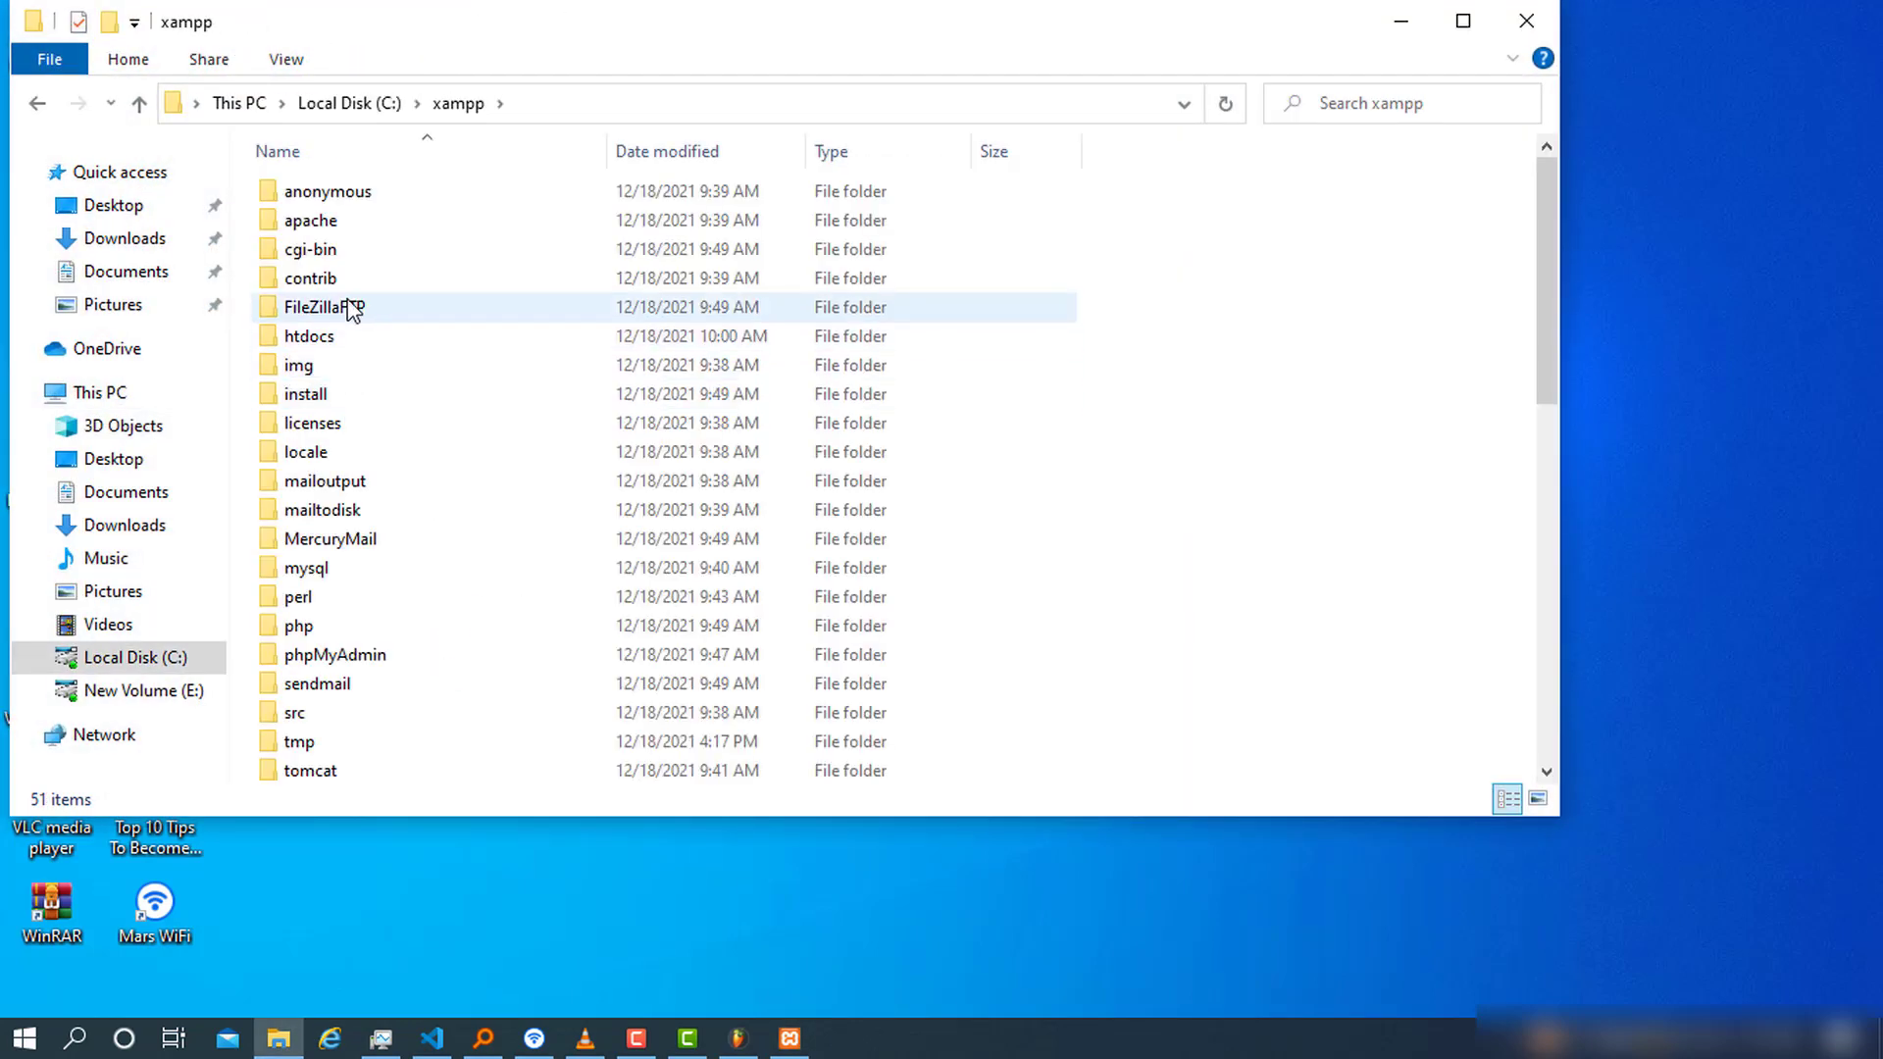
double_click(336, 338)
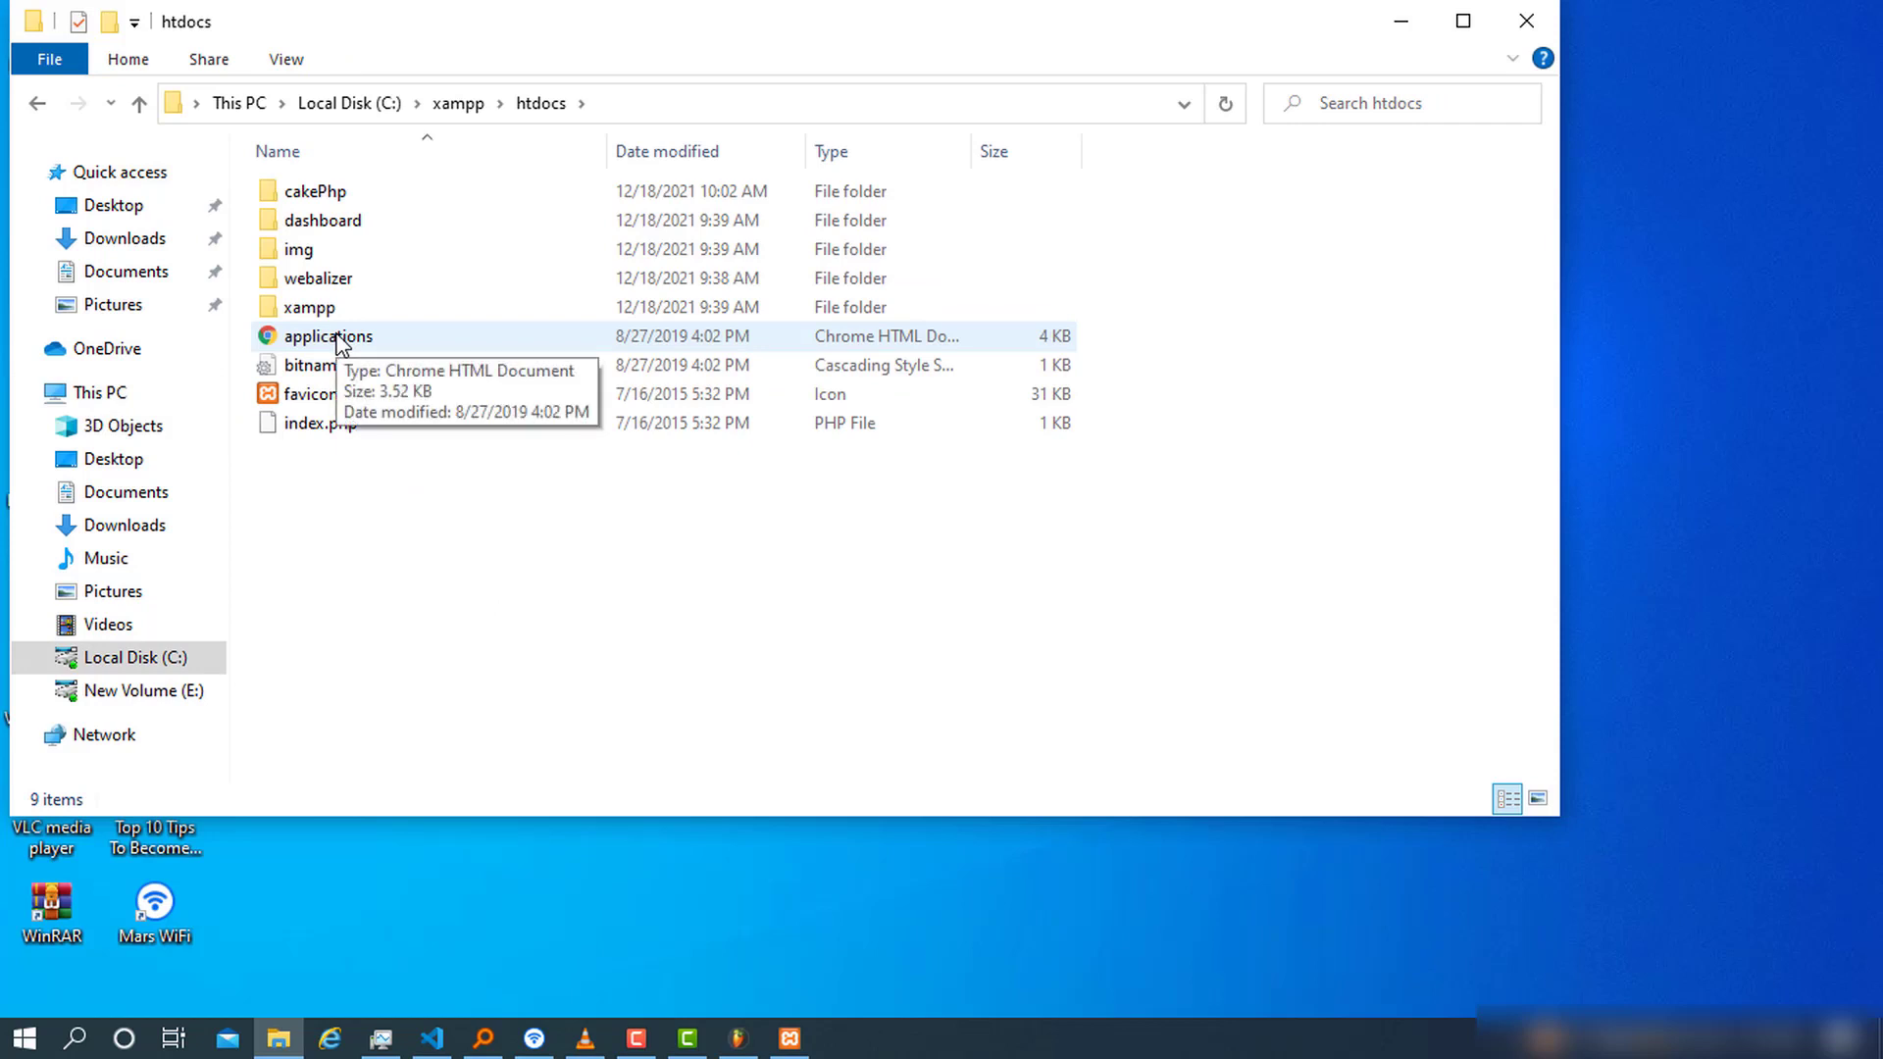
Create a new folder named wordpressWeb inside htdocs
click(403, 538)
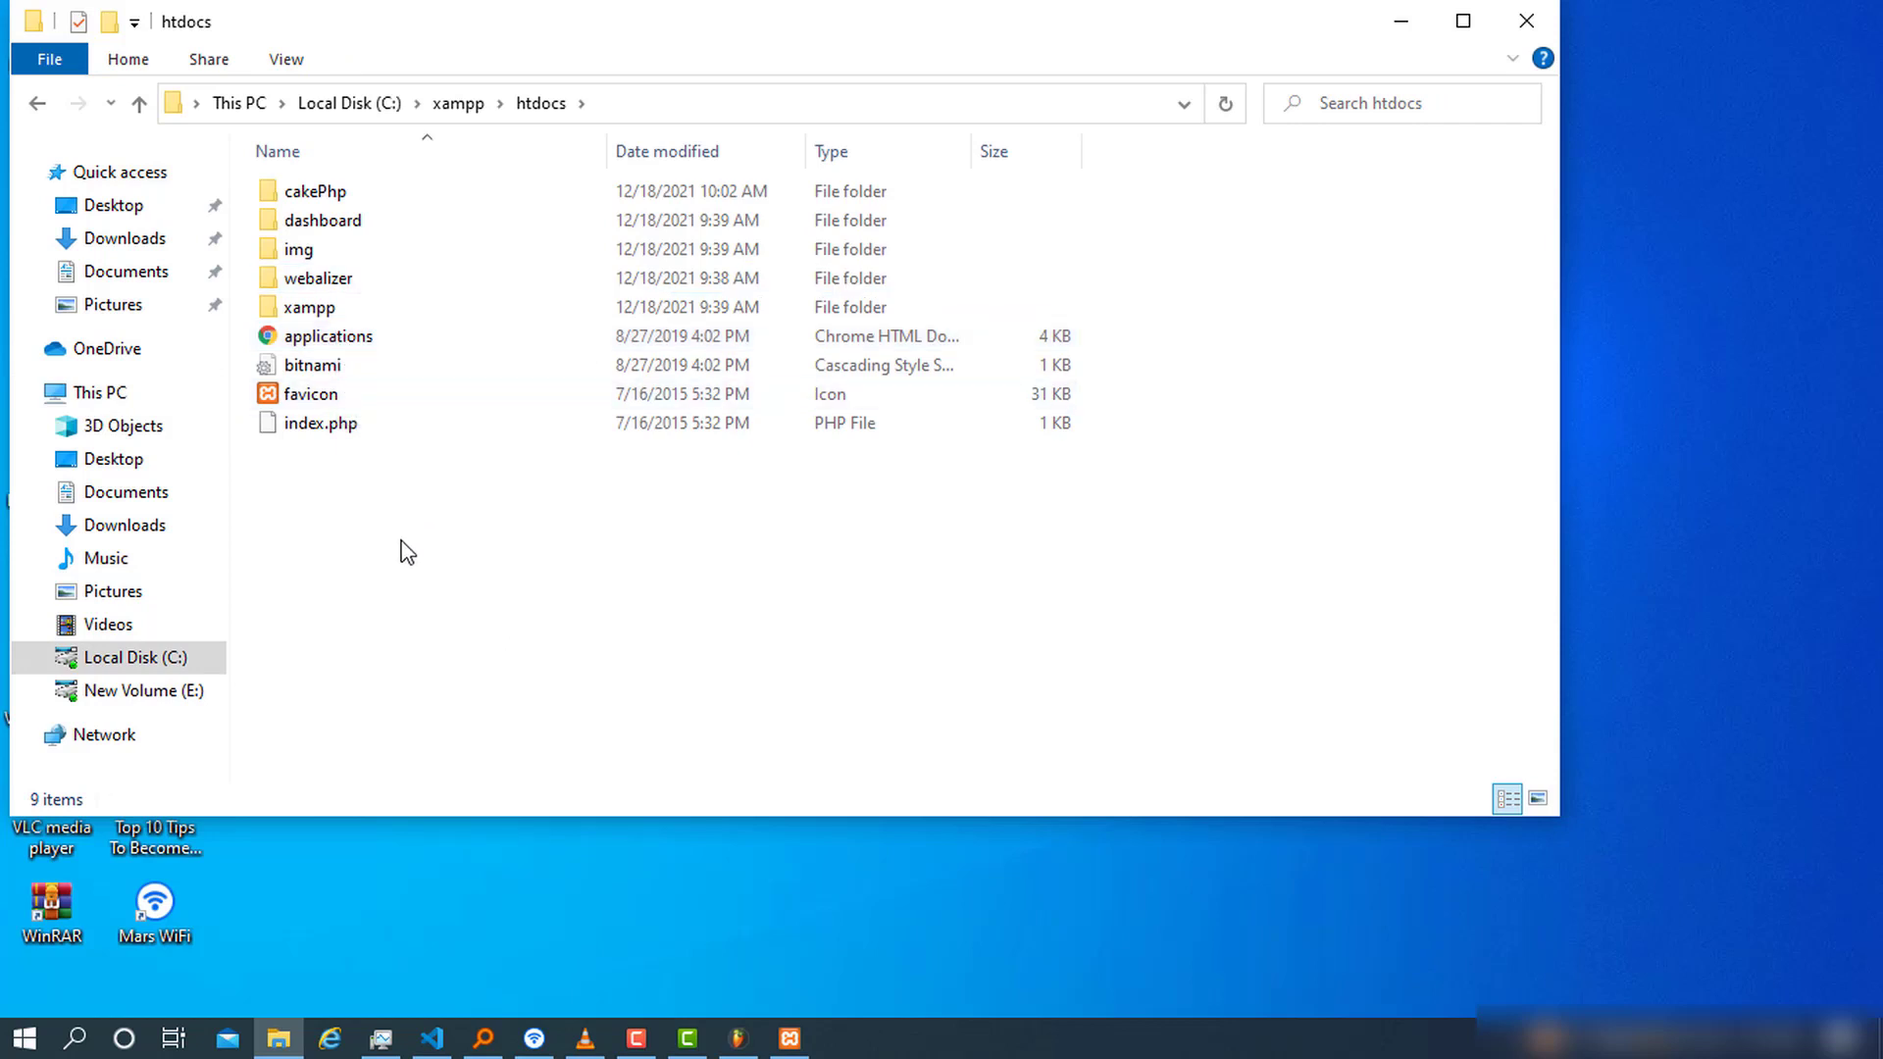
right_click(403, 538)
mouse_move(545, 904)
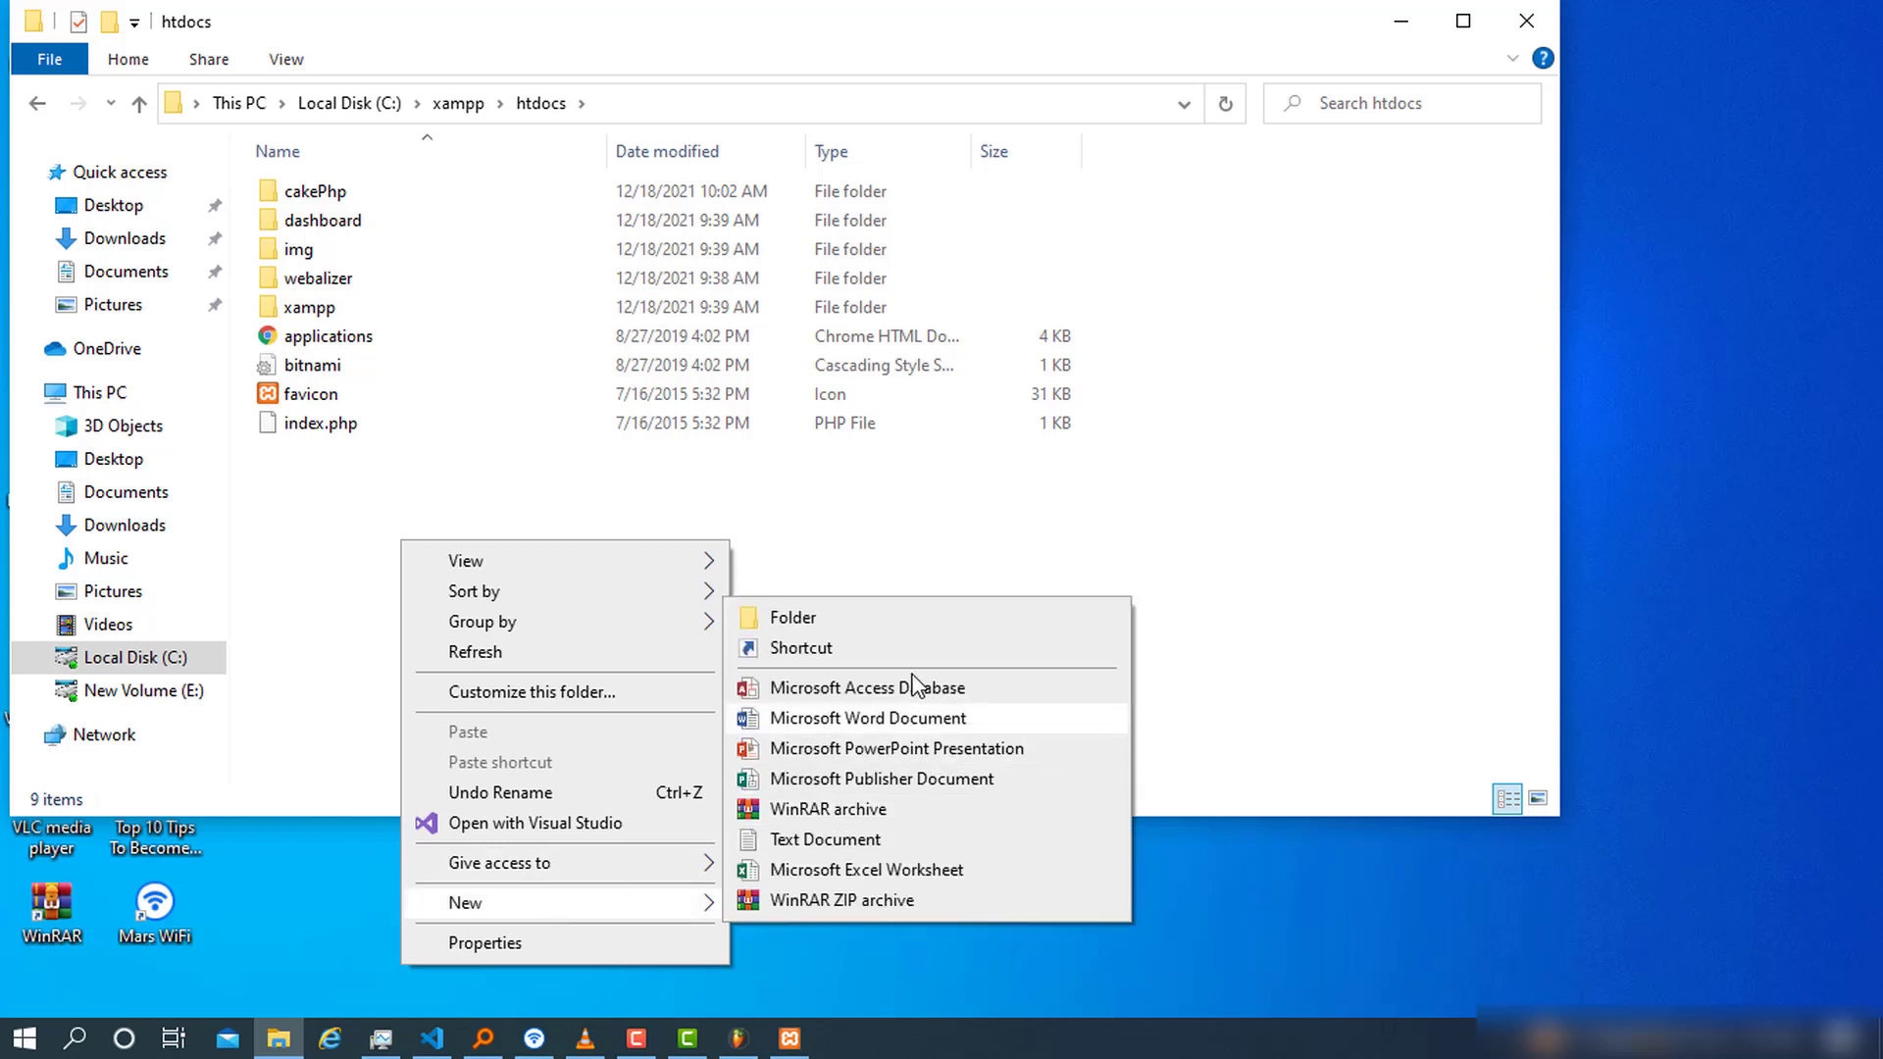
click(876, 614)
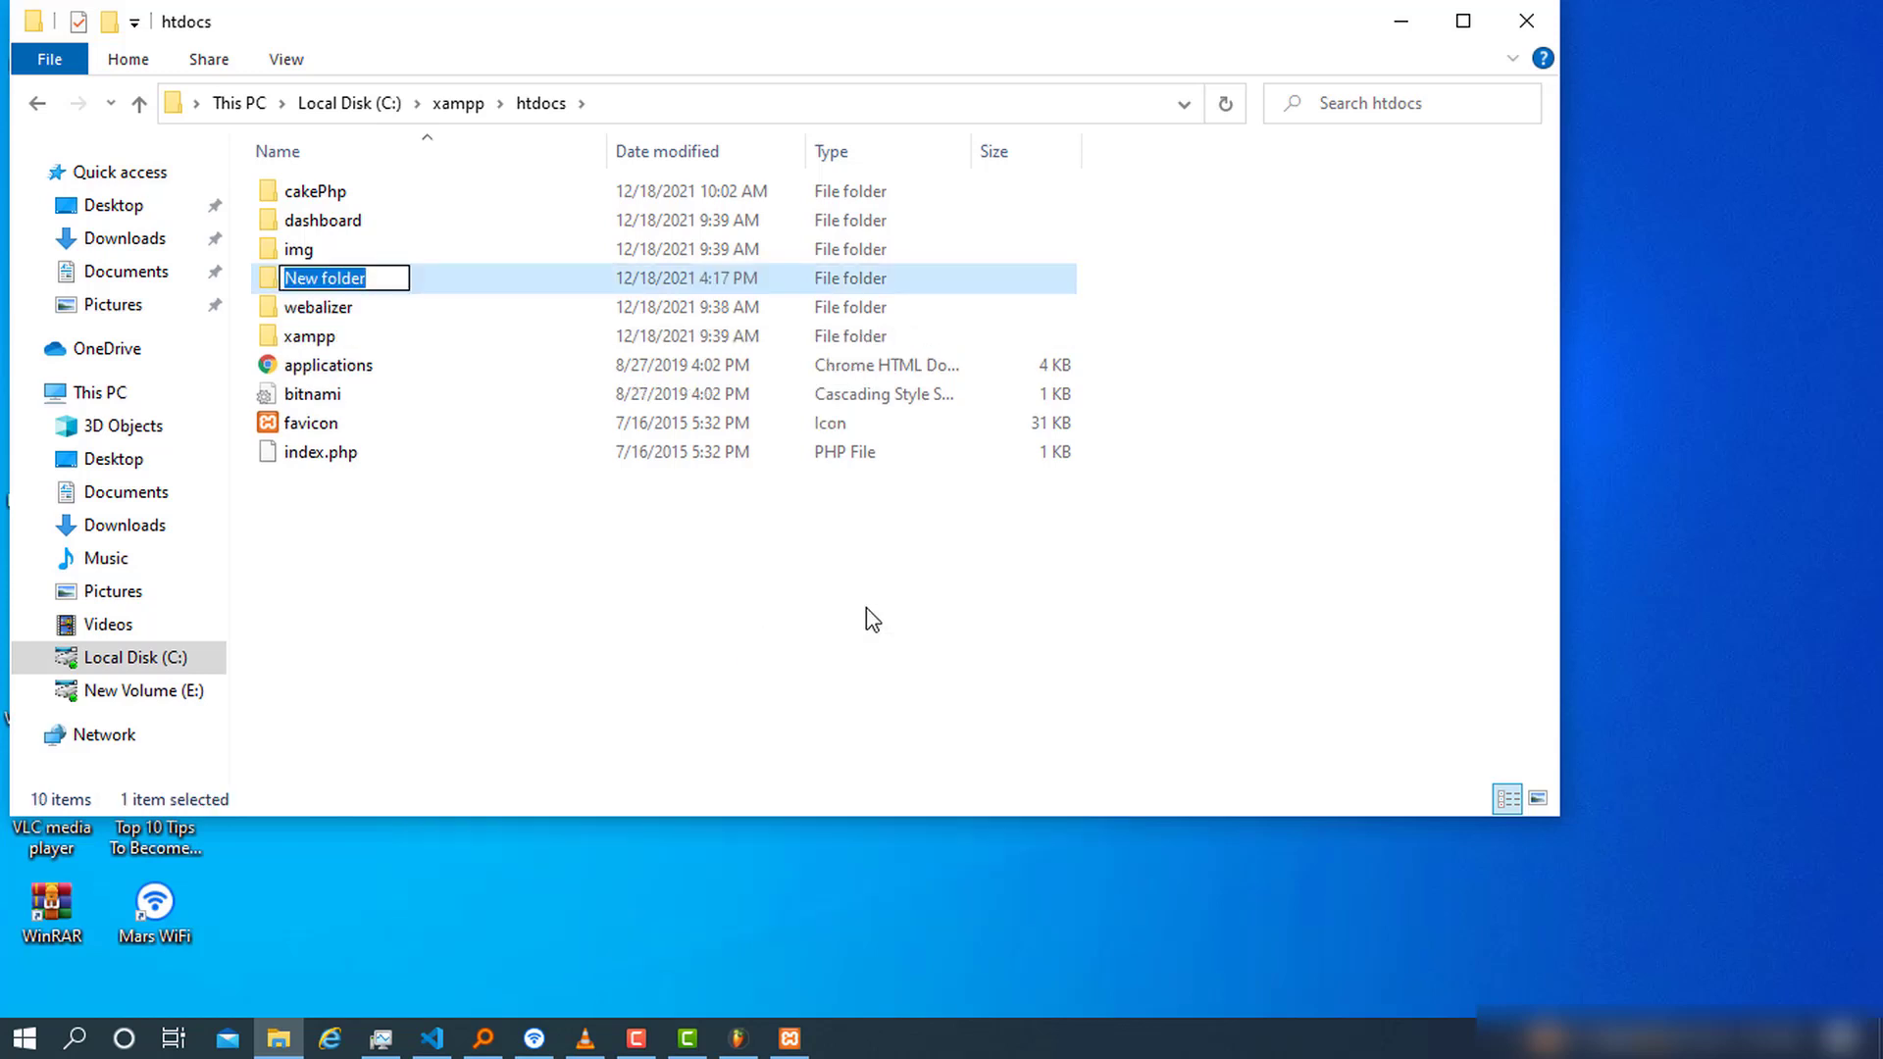
text(wod)
key(BackSpace)
key(BackSpace)
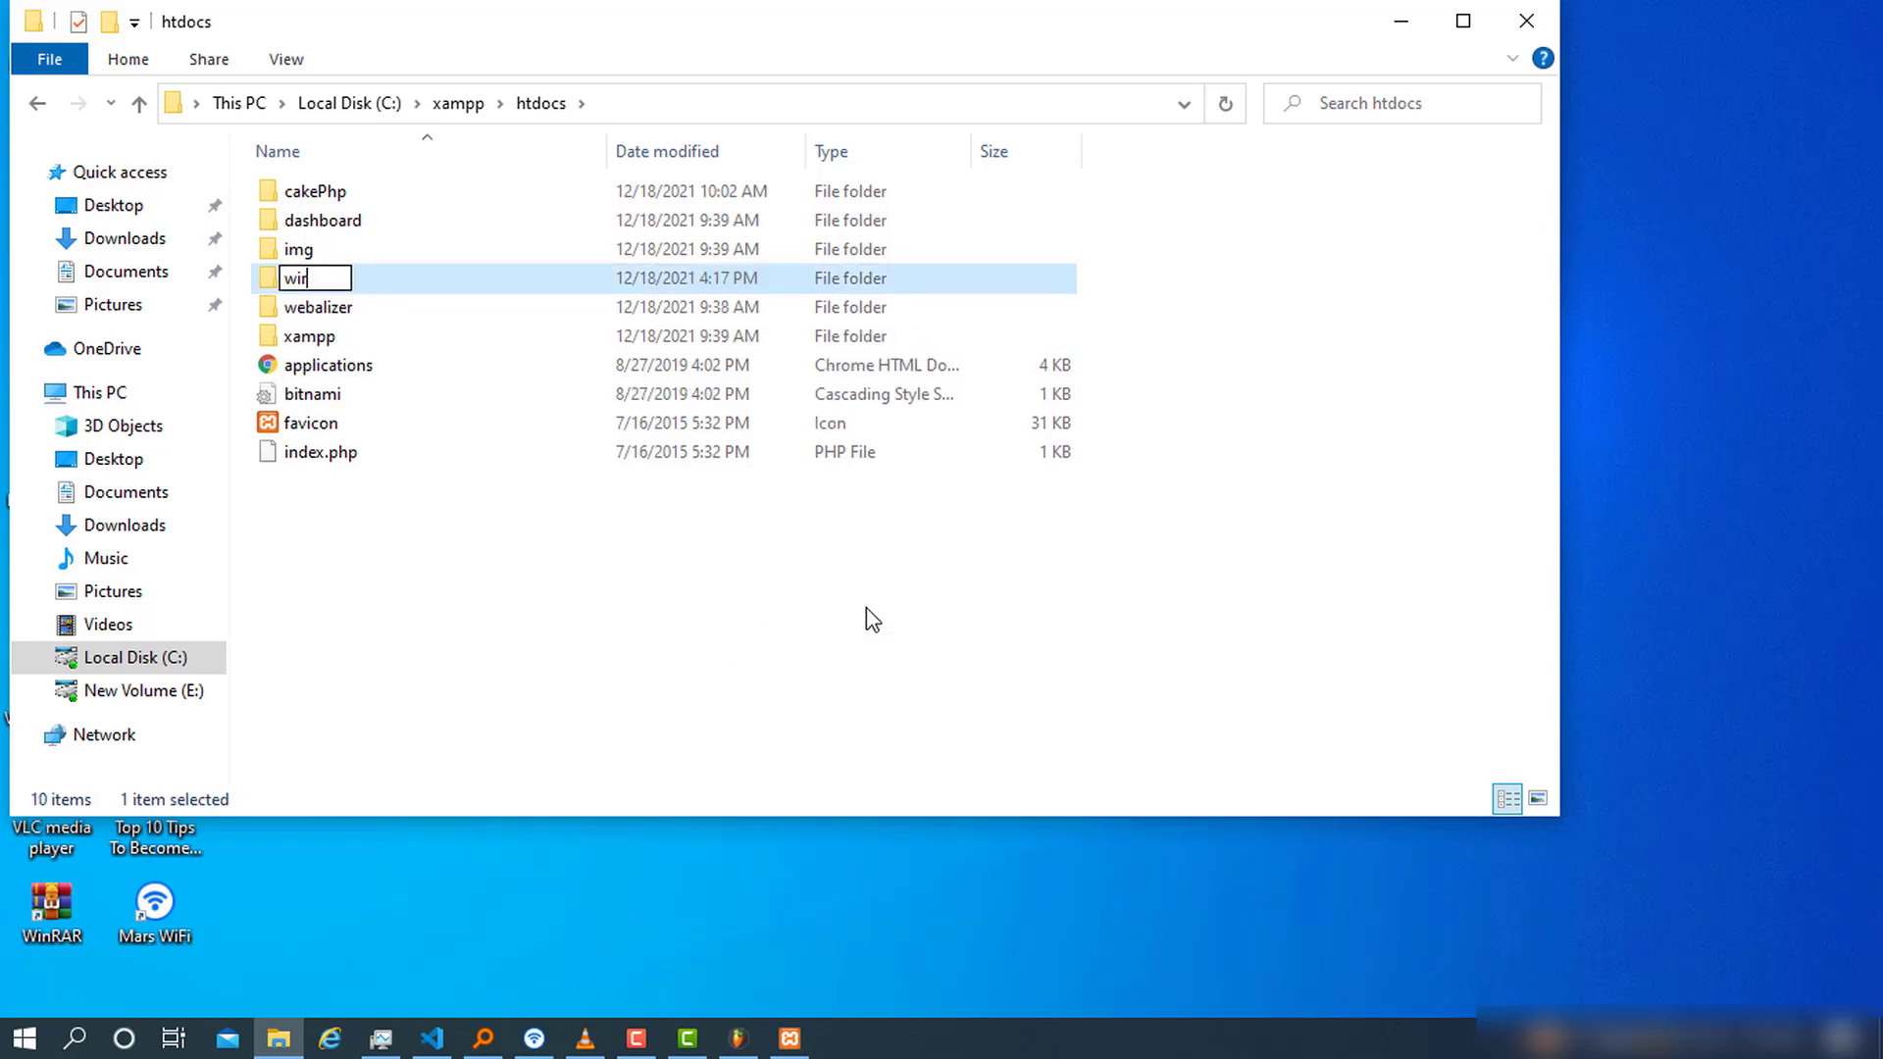
text(ordpres)
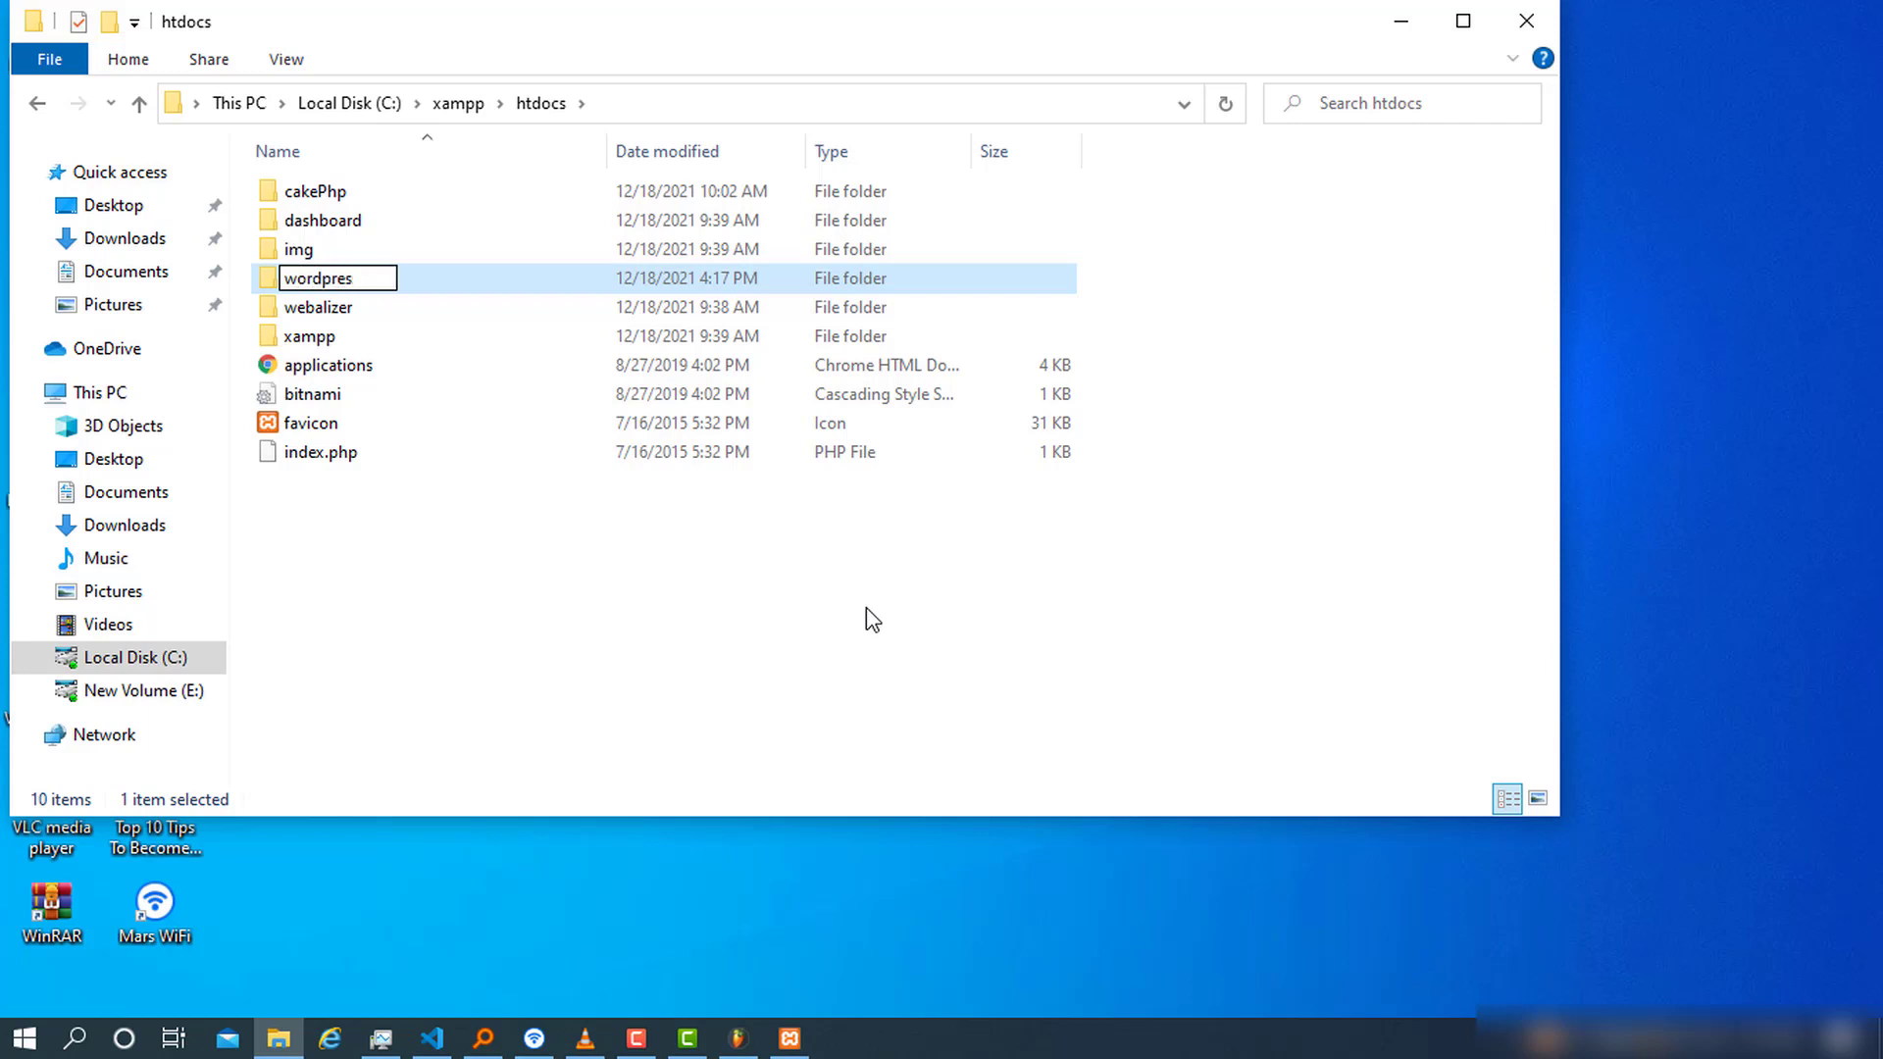
text(sWeb)
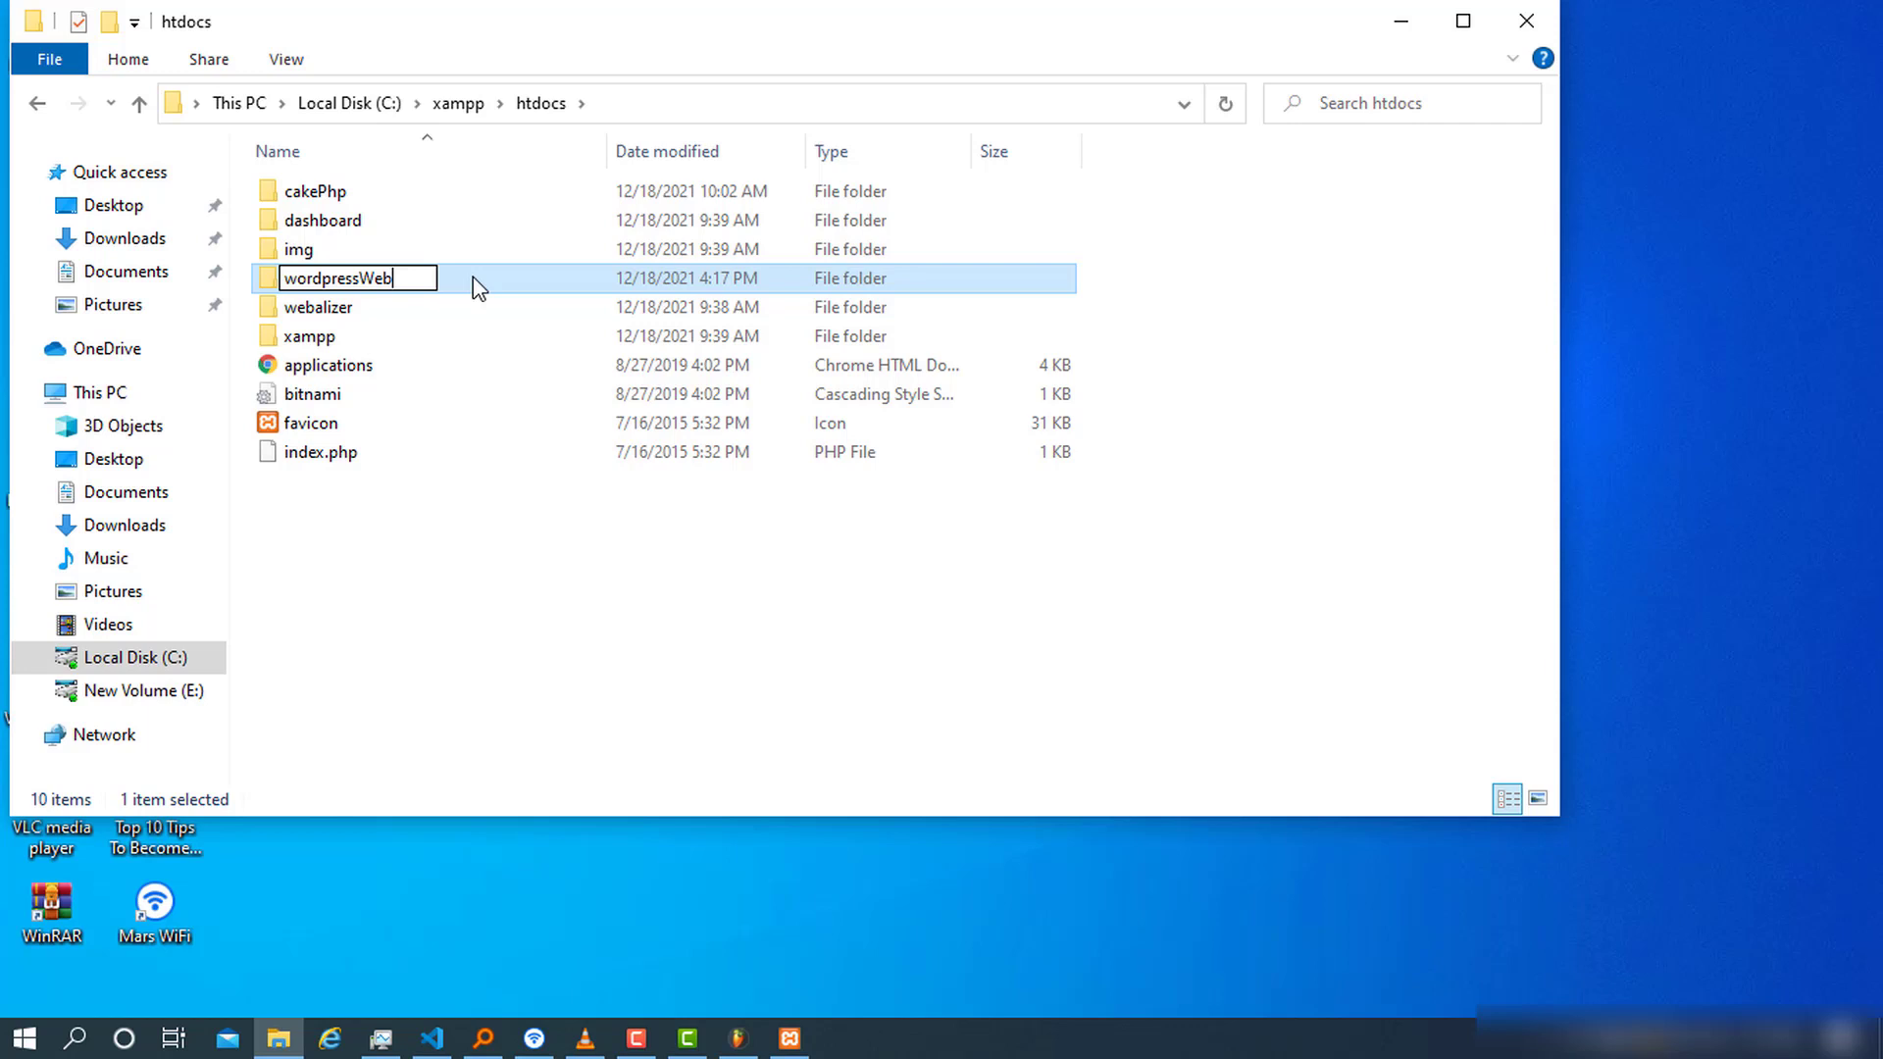
key(Return)
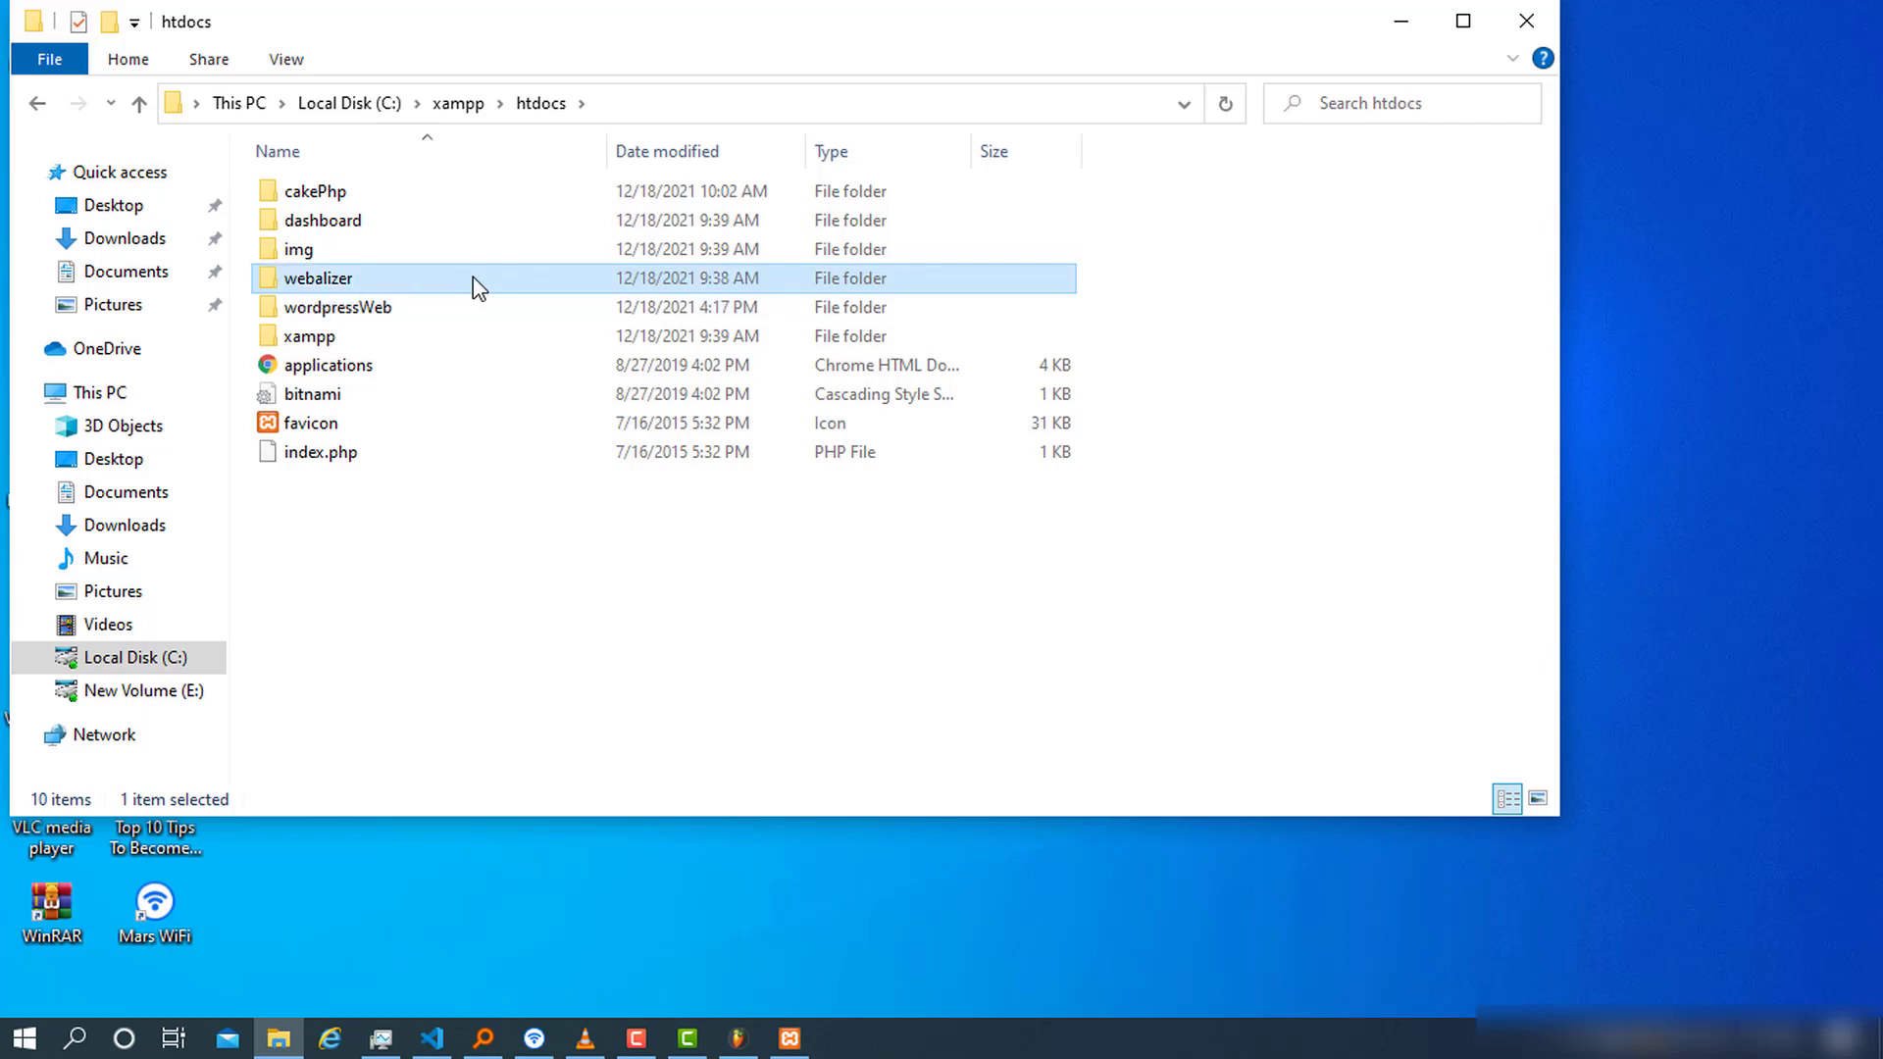
Open the wordpressWeb folder and shrink its window to uncover the desktop icons
double_click(372, 312)
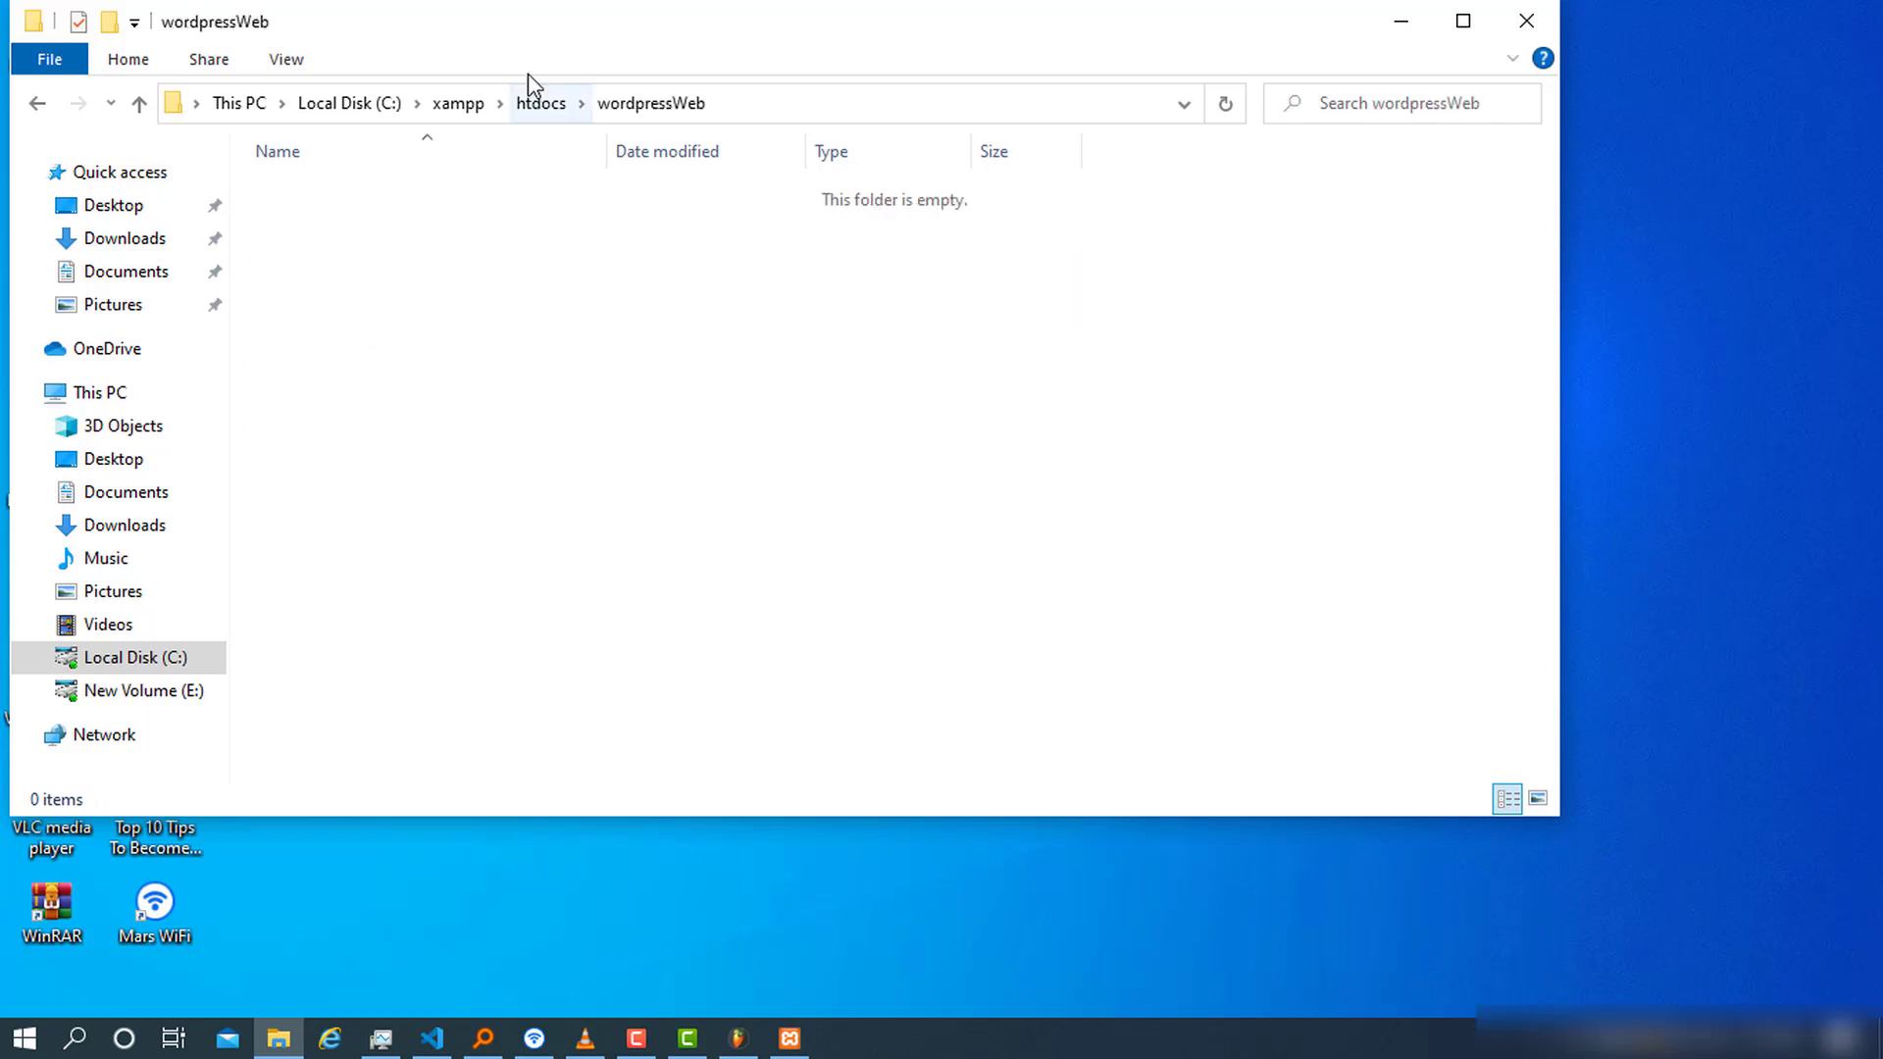
drag(527, 39, 772, 74)
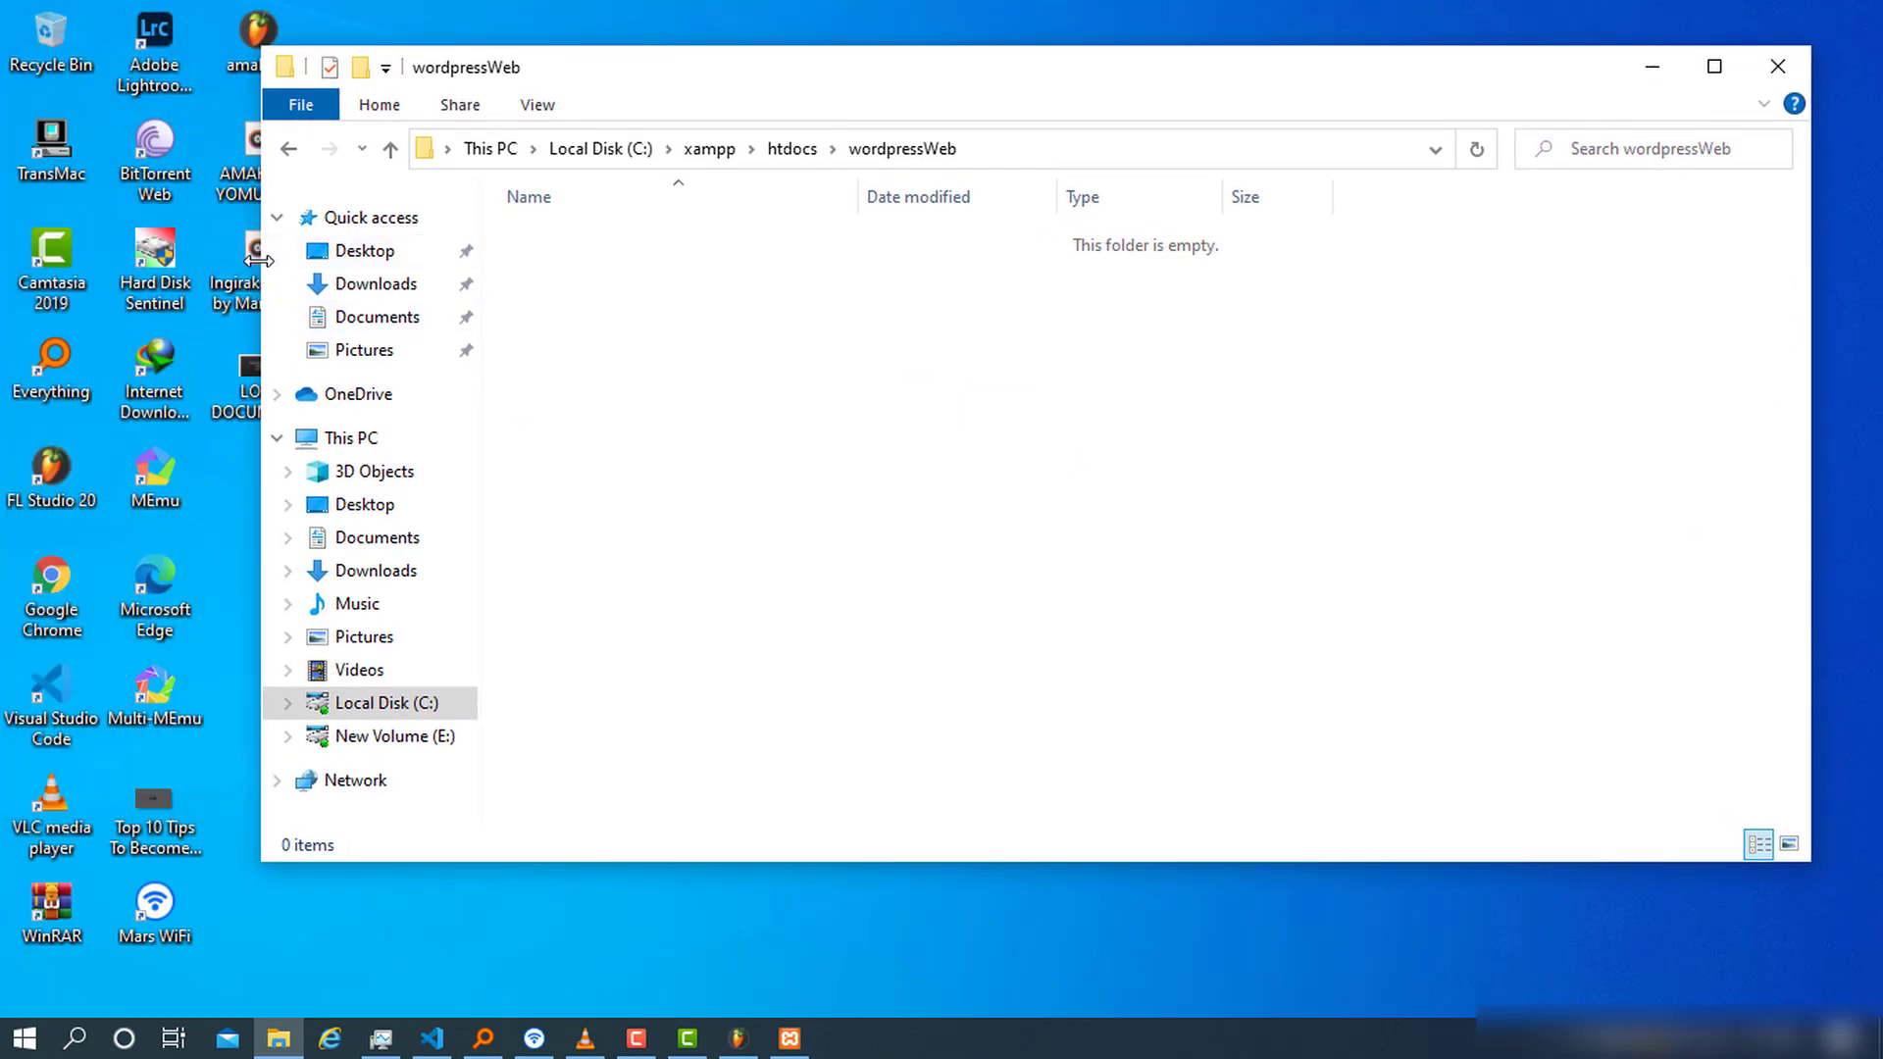
drag(259, 260, 533, 272)
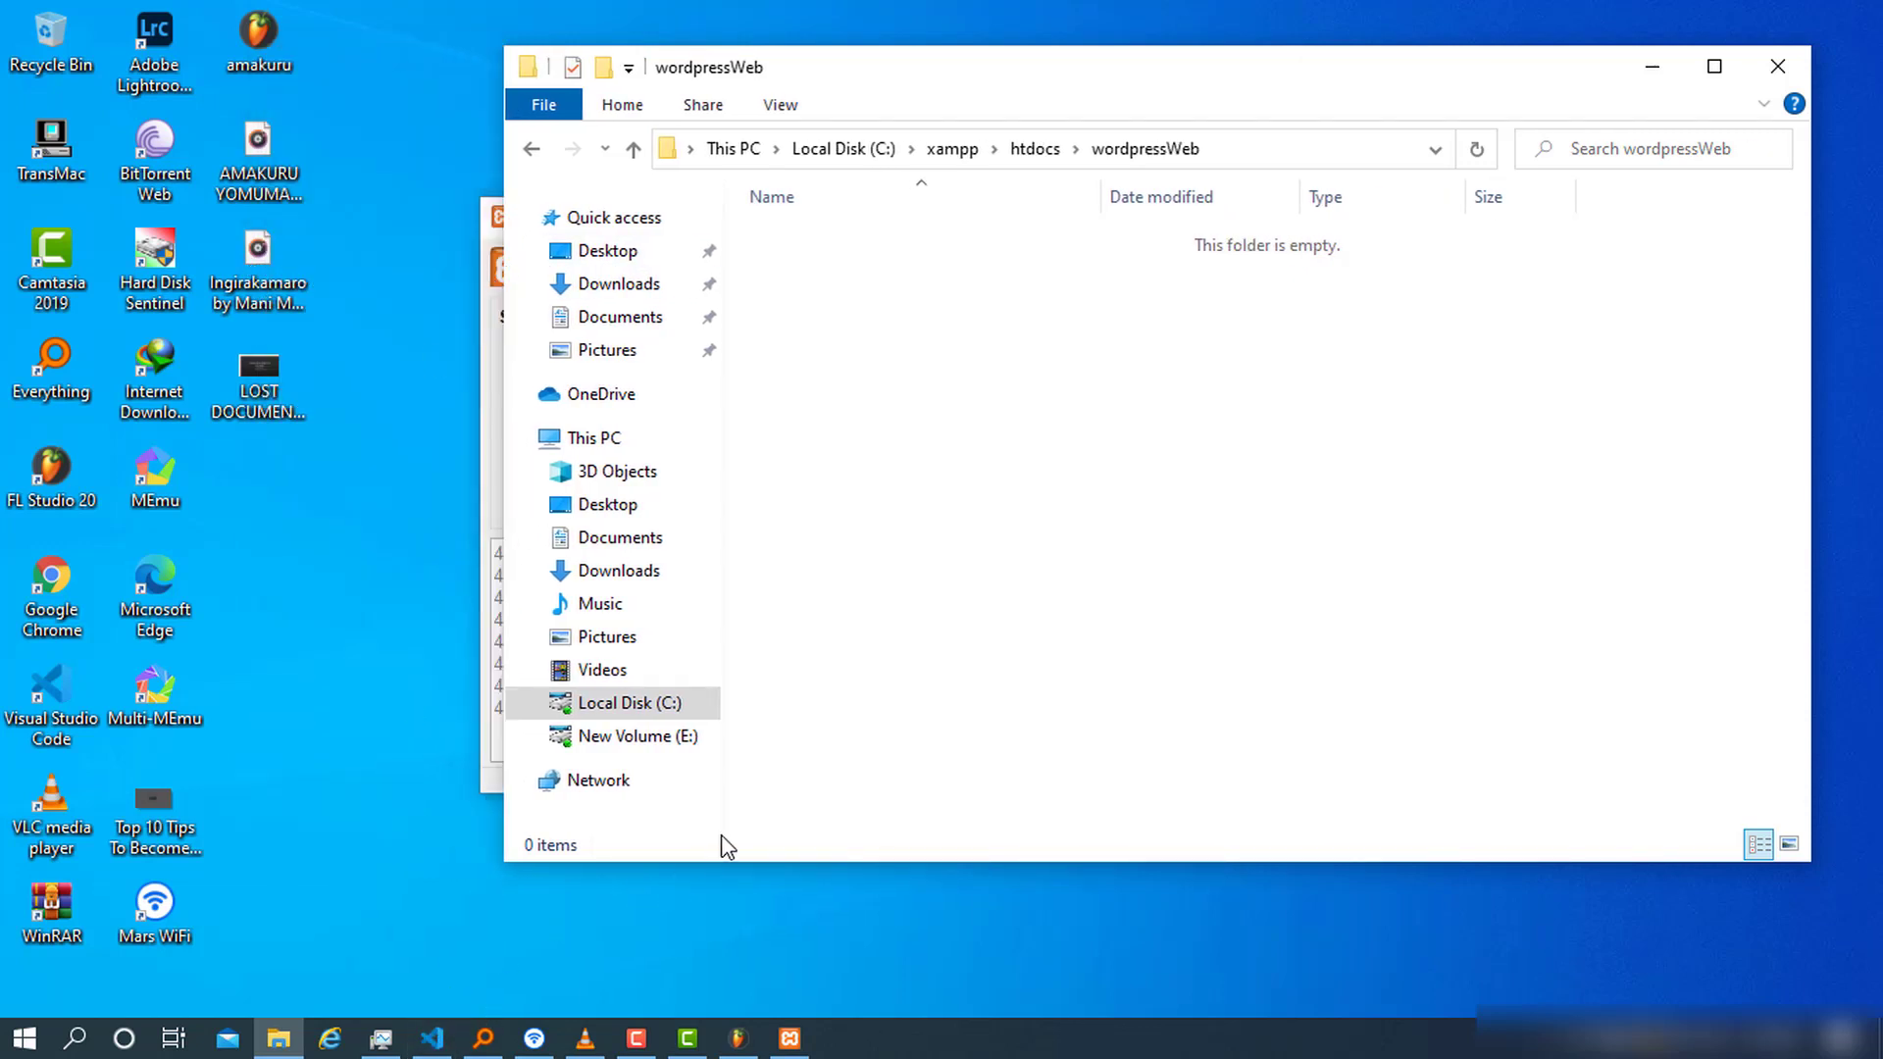
Search 'wordpress' in Chrome and open the WordPress.org download page
double_click(68, 596)
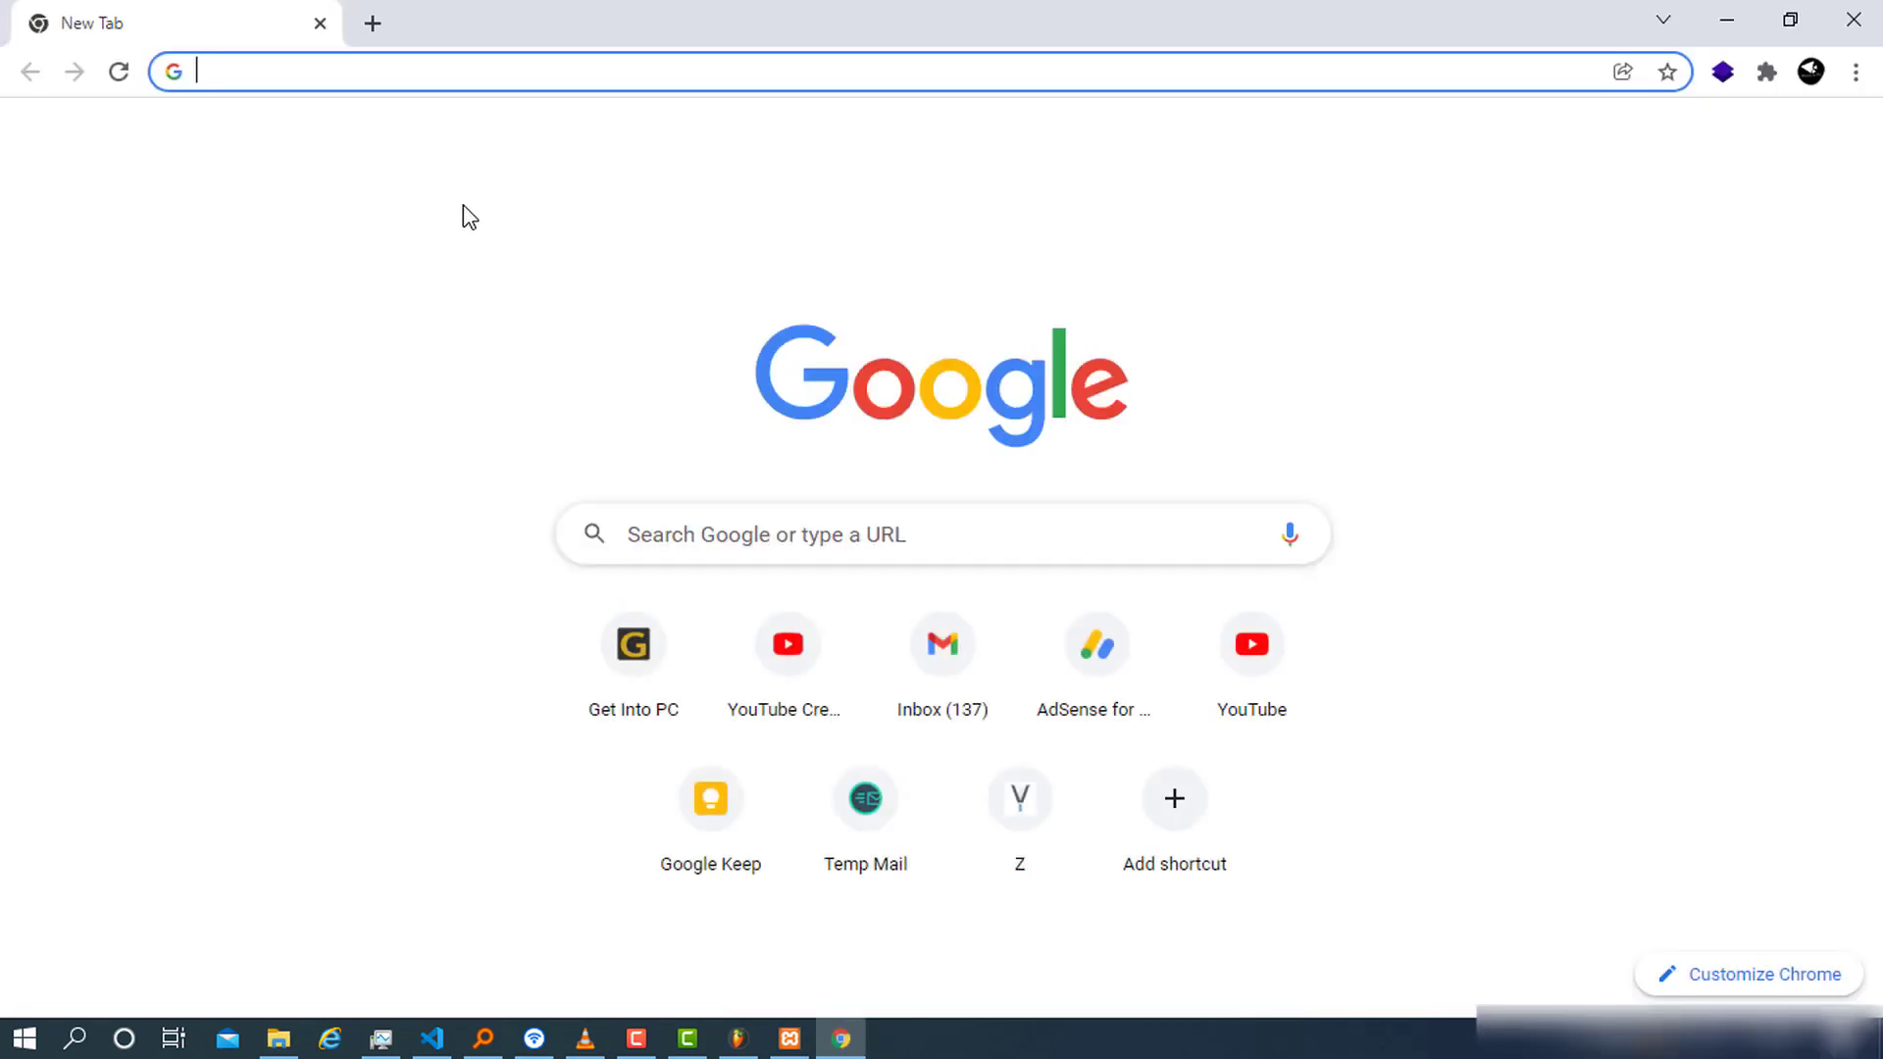
text(wordpress)
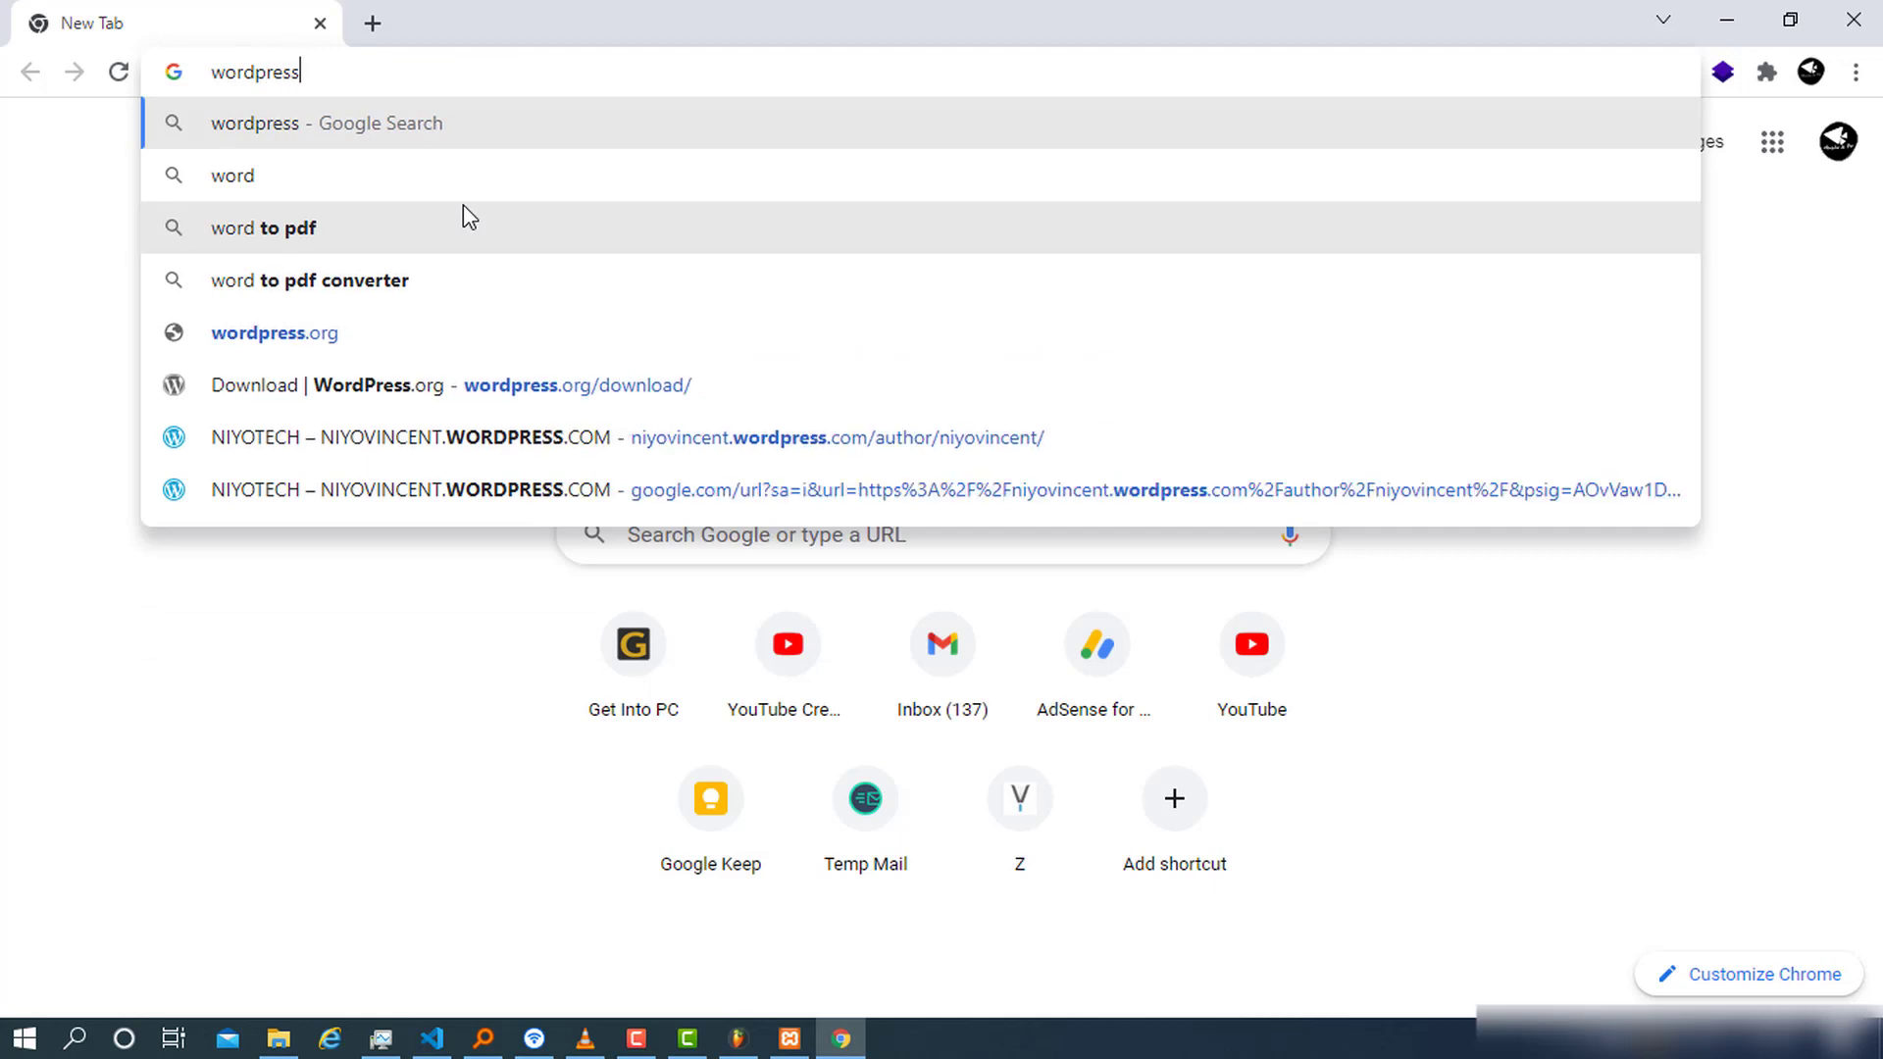
key(Return)
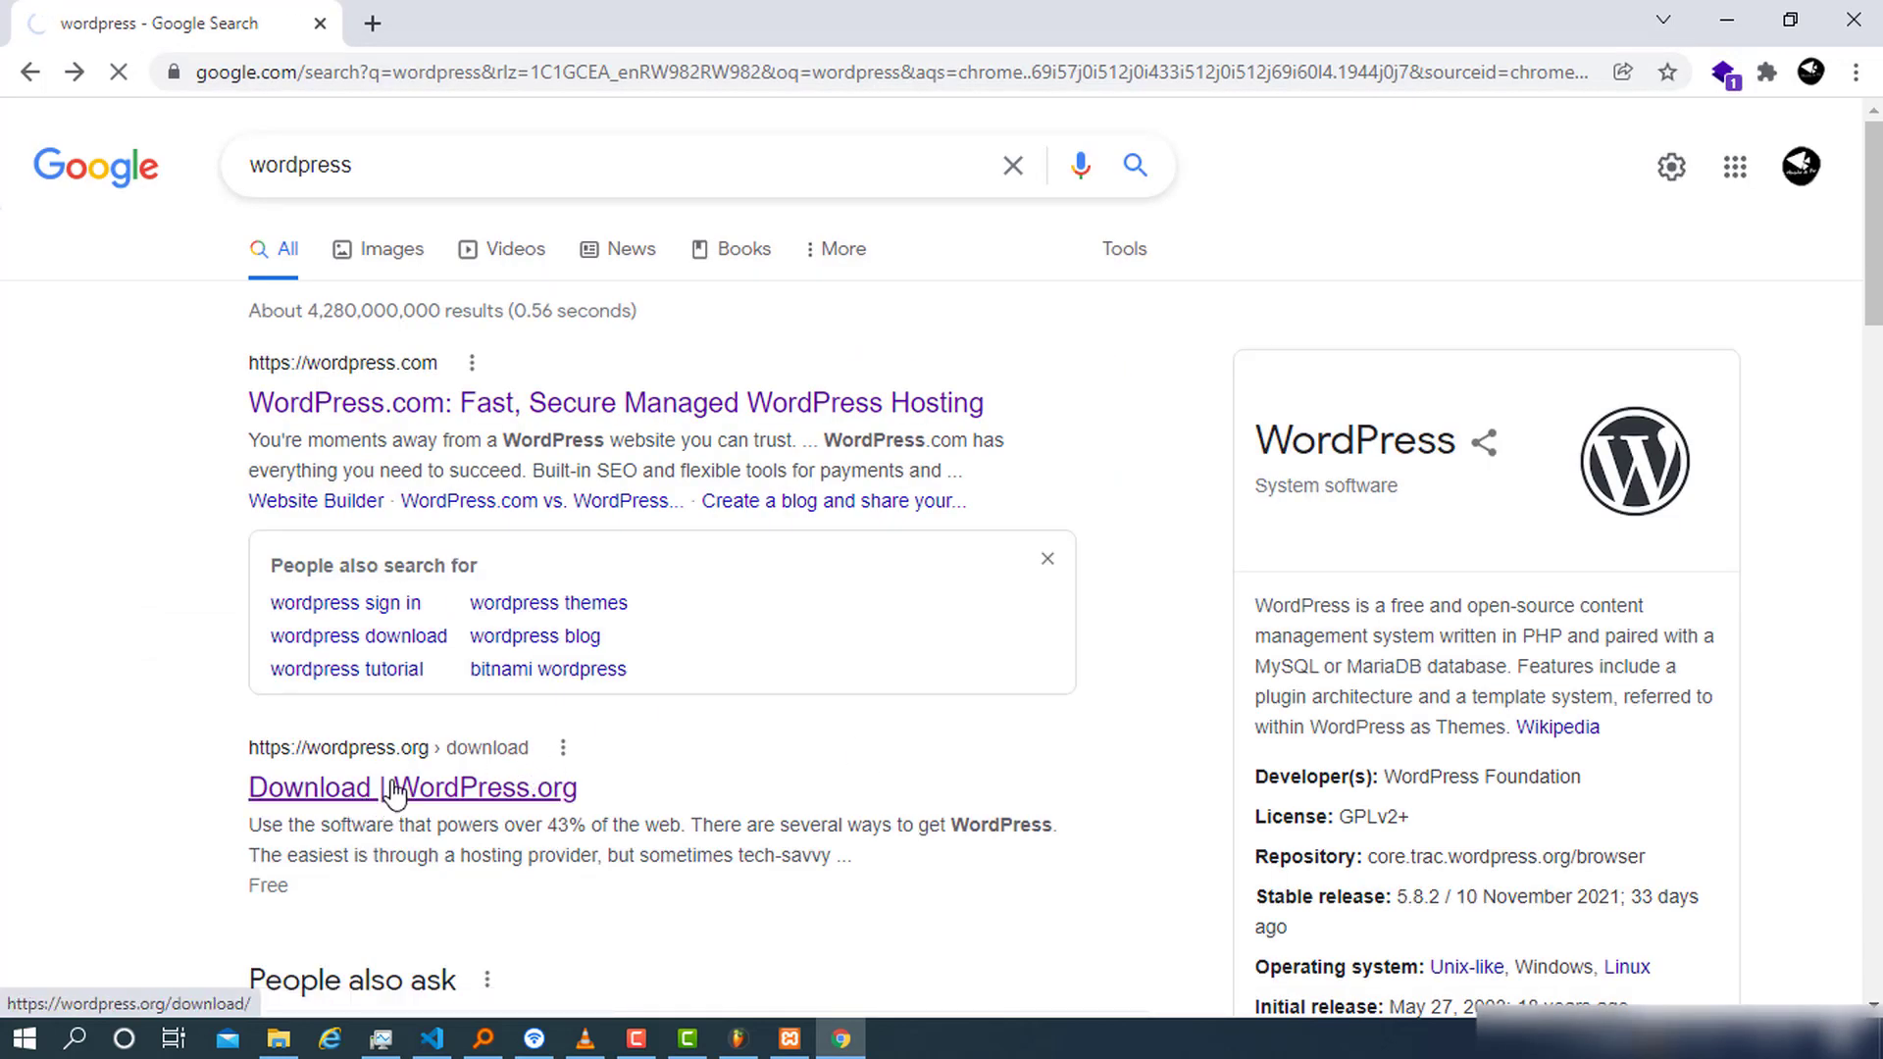
click(520, 761)
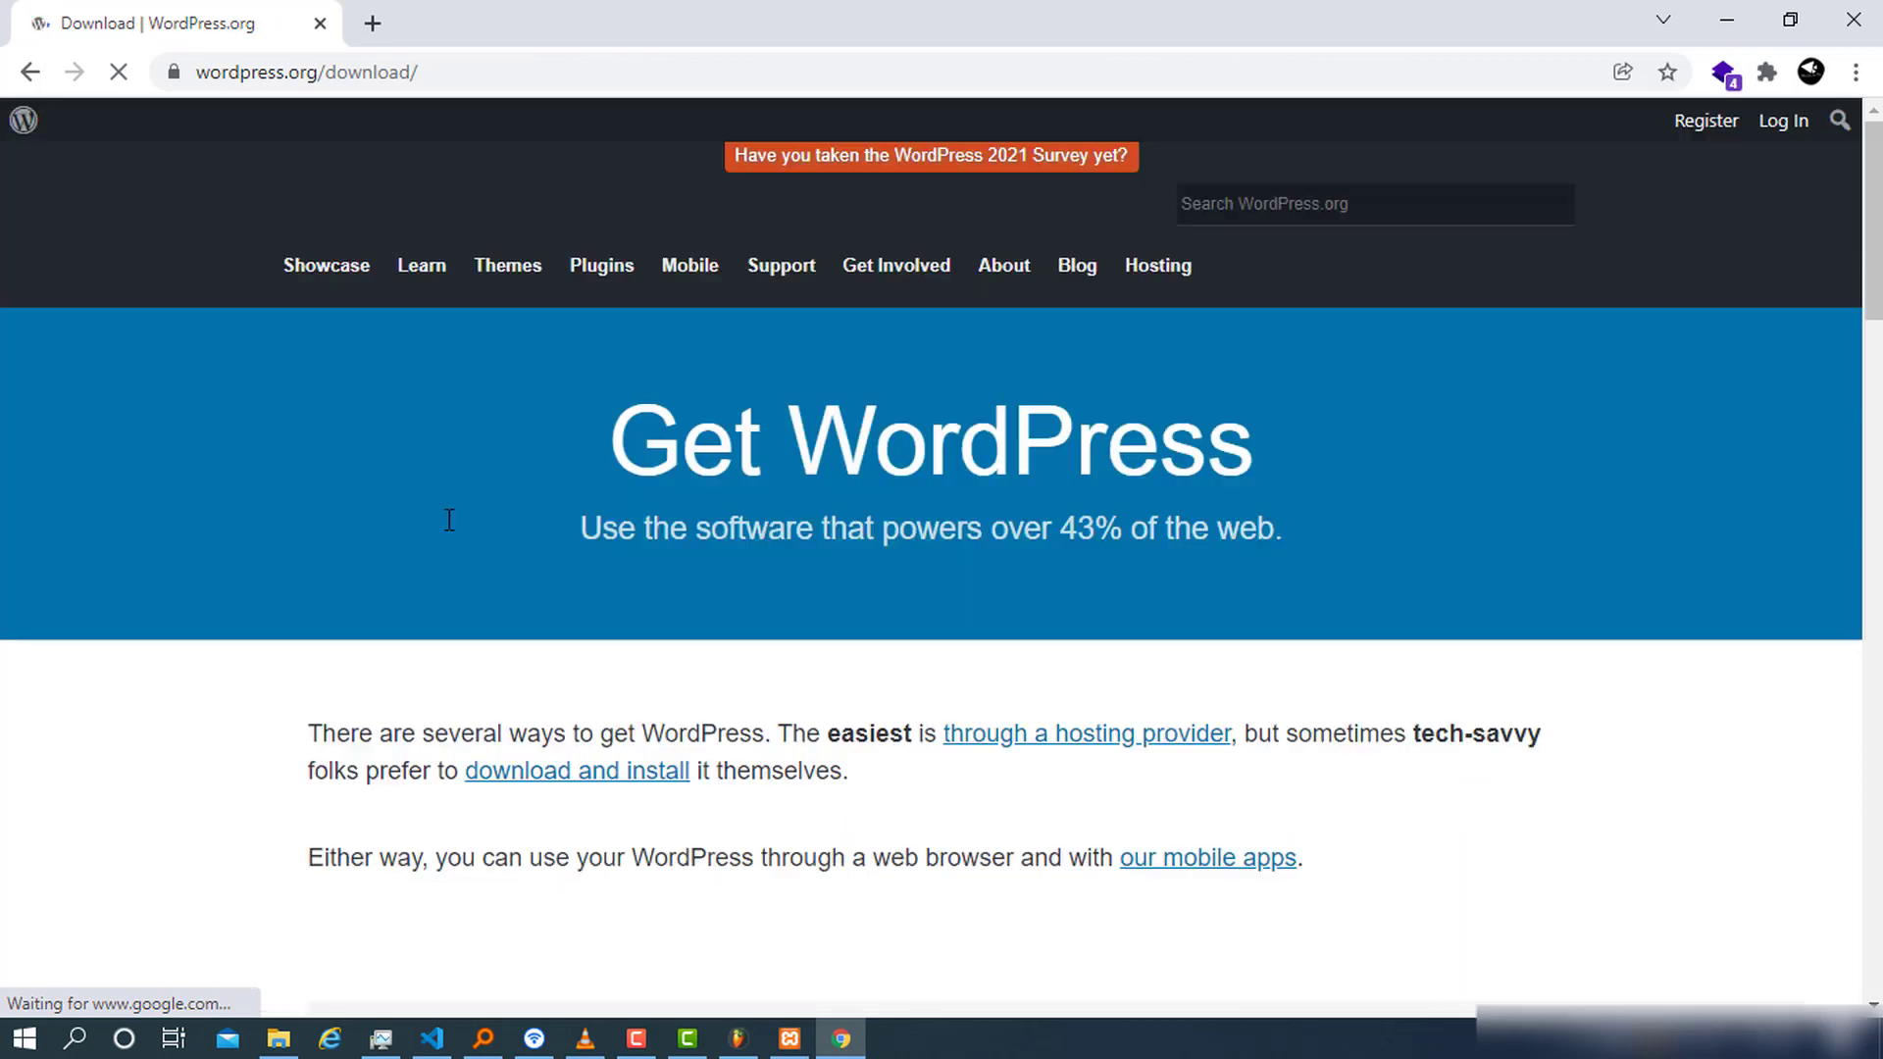
Download WordPress 5.8.2 with the blue download button
scroll(823, 496, down, 5)
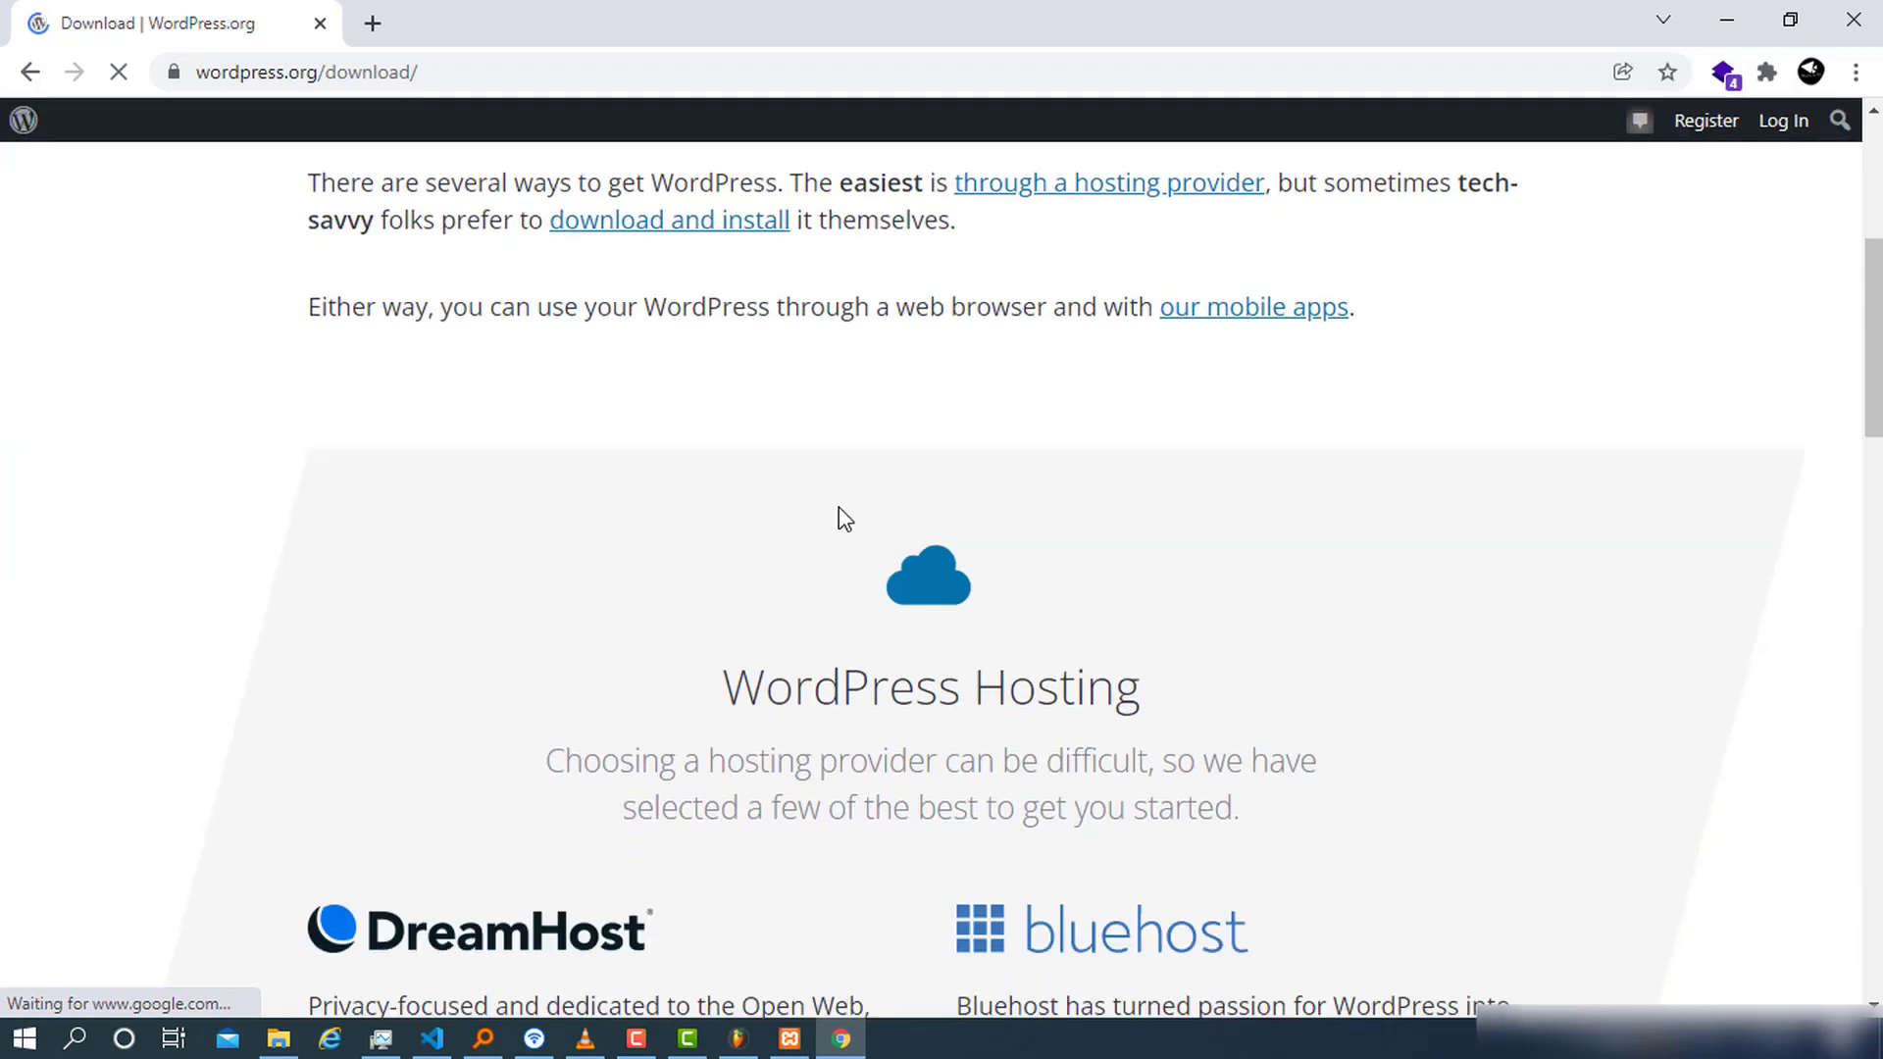
scroll(1018, 691, down, 9)
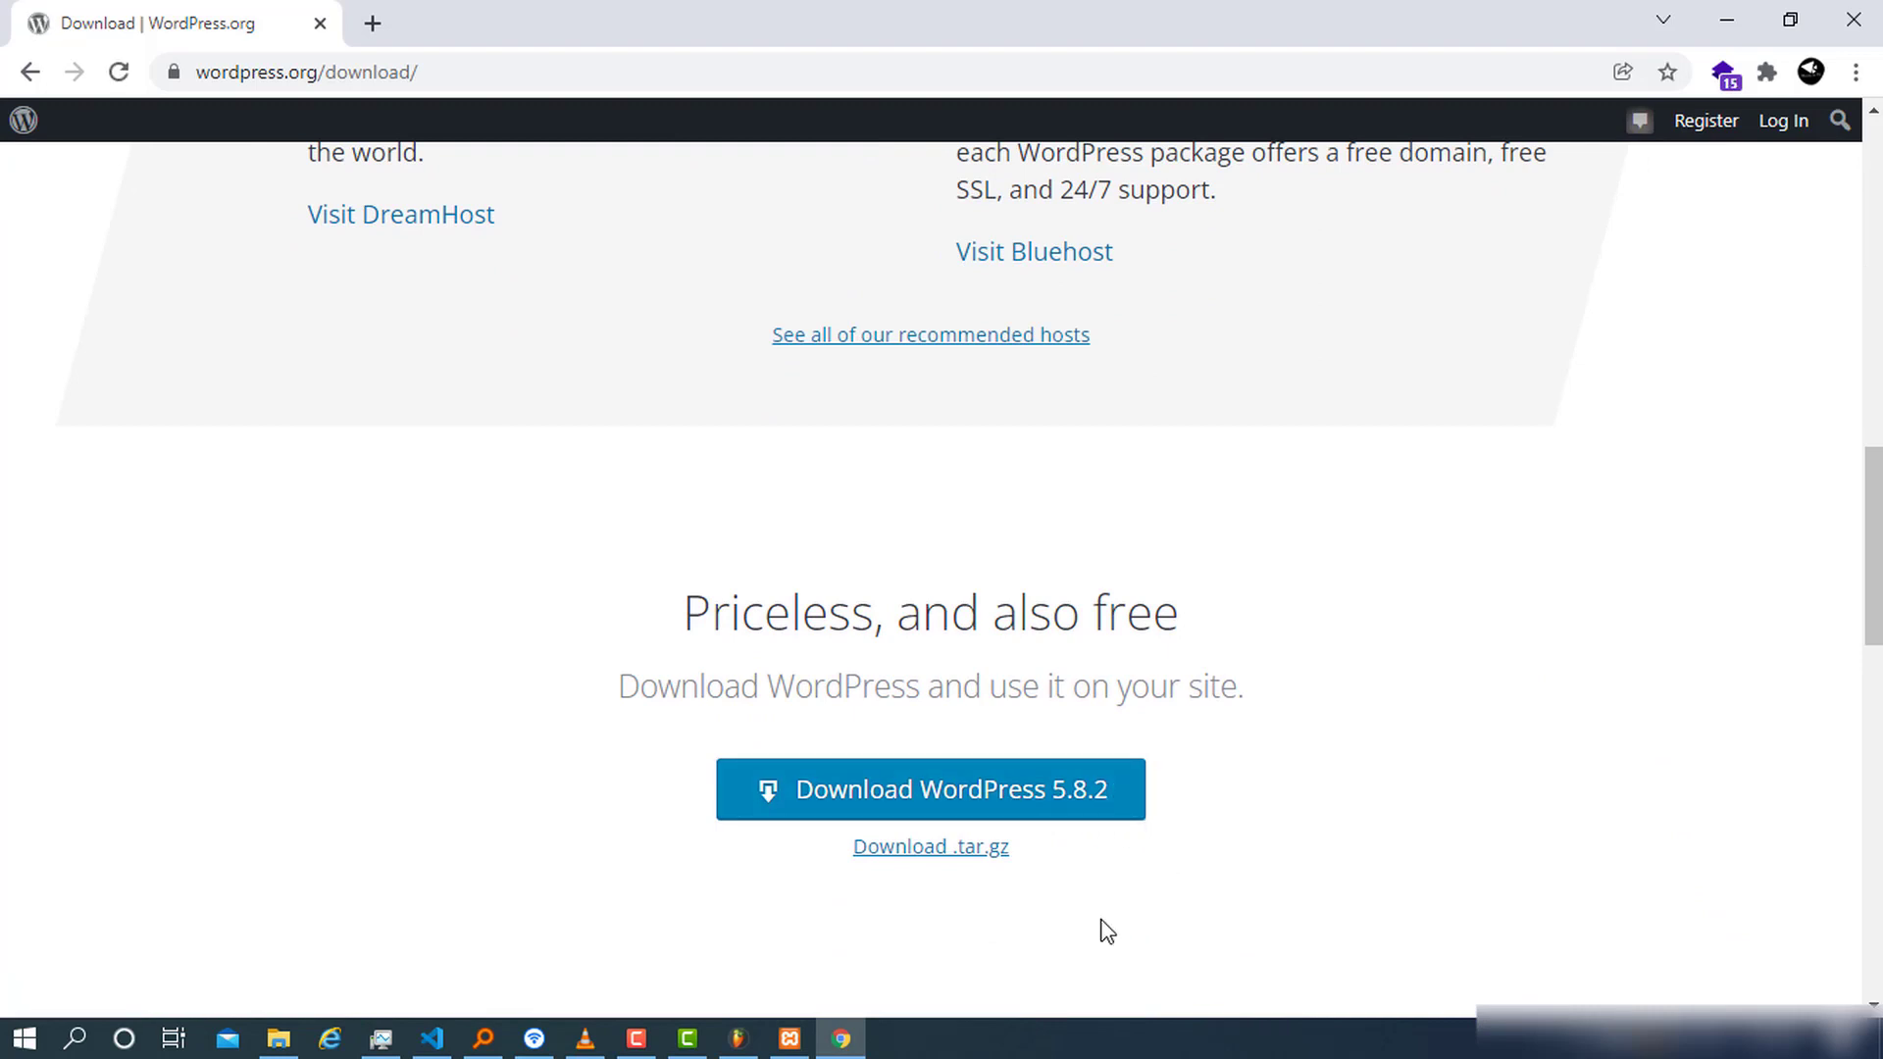
scroll(997, 722, down, 7)
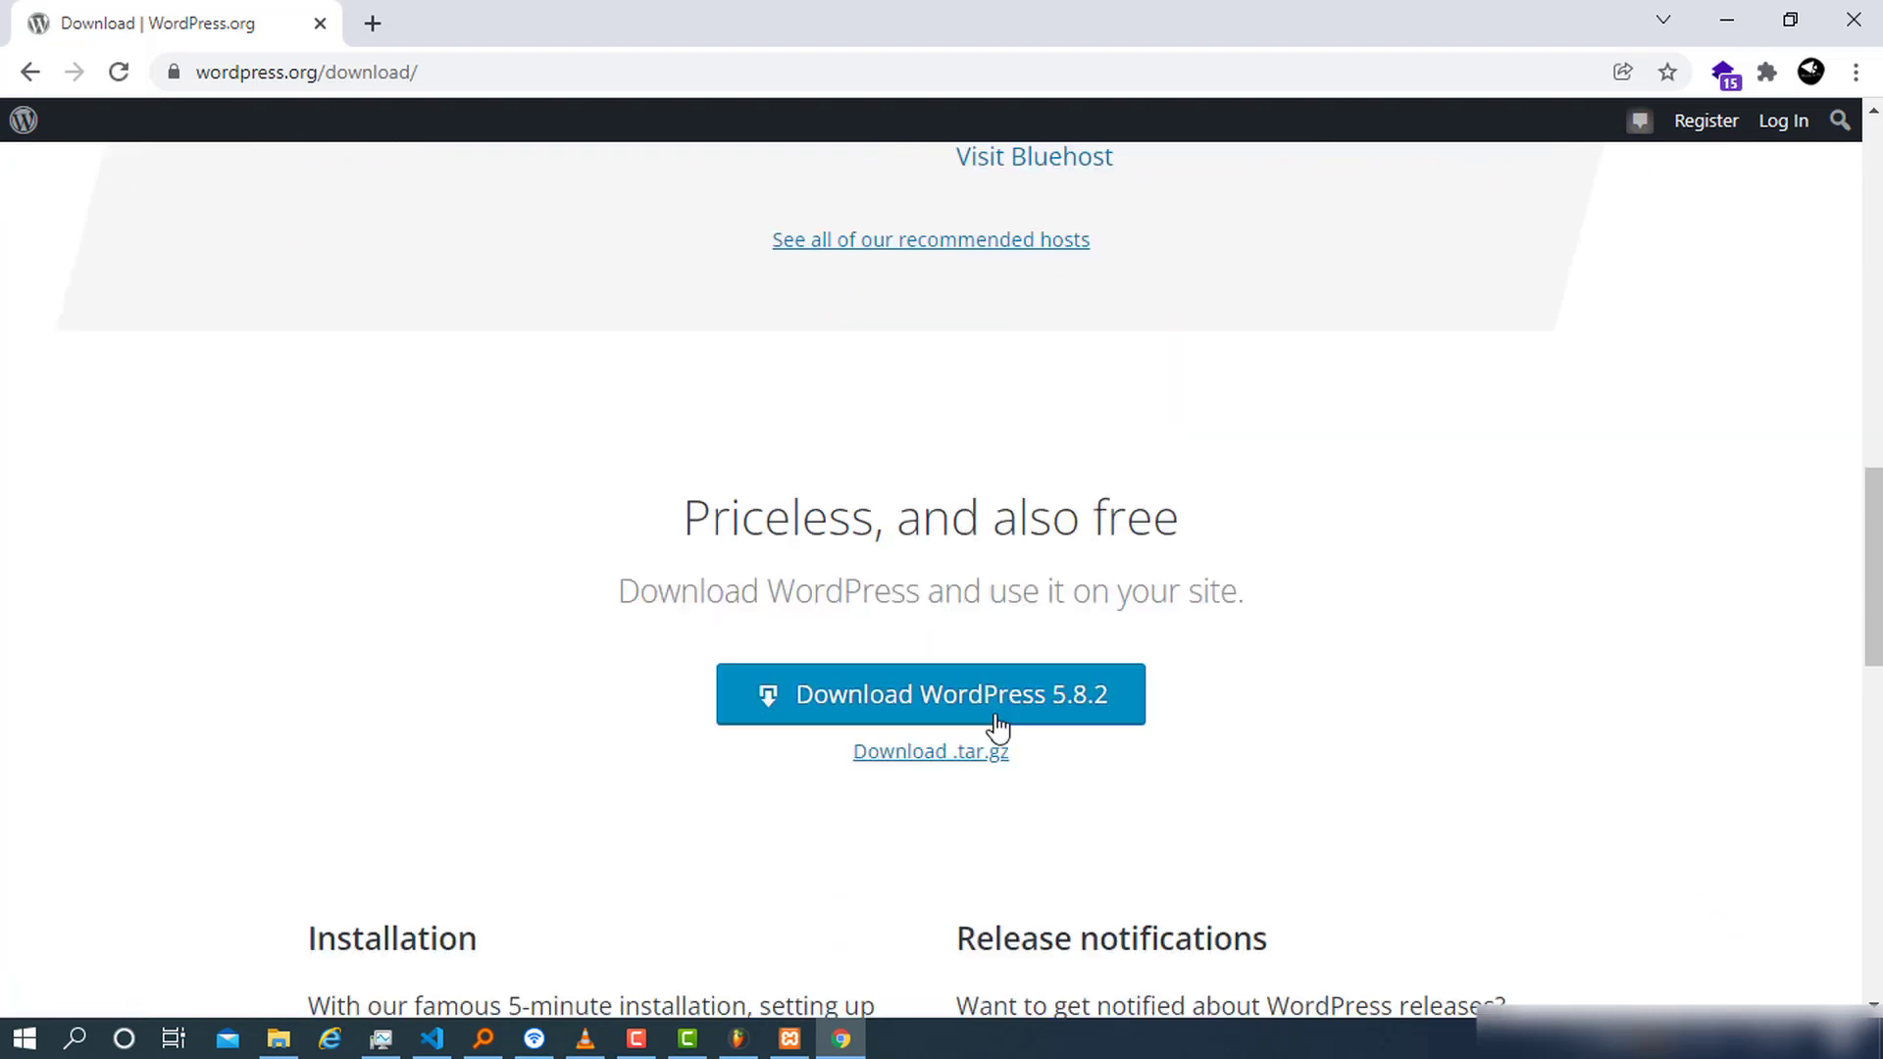
scroll(1018, 598, up, 5)
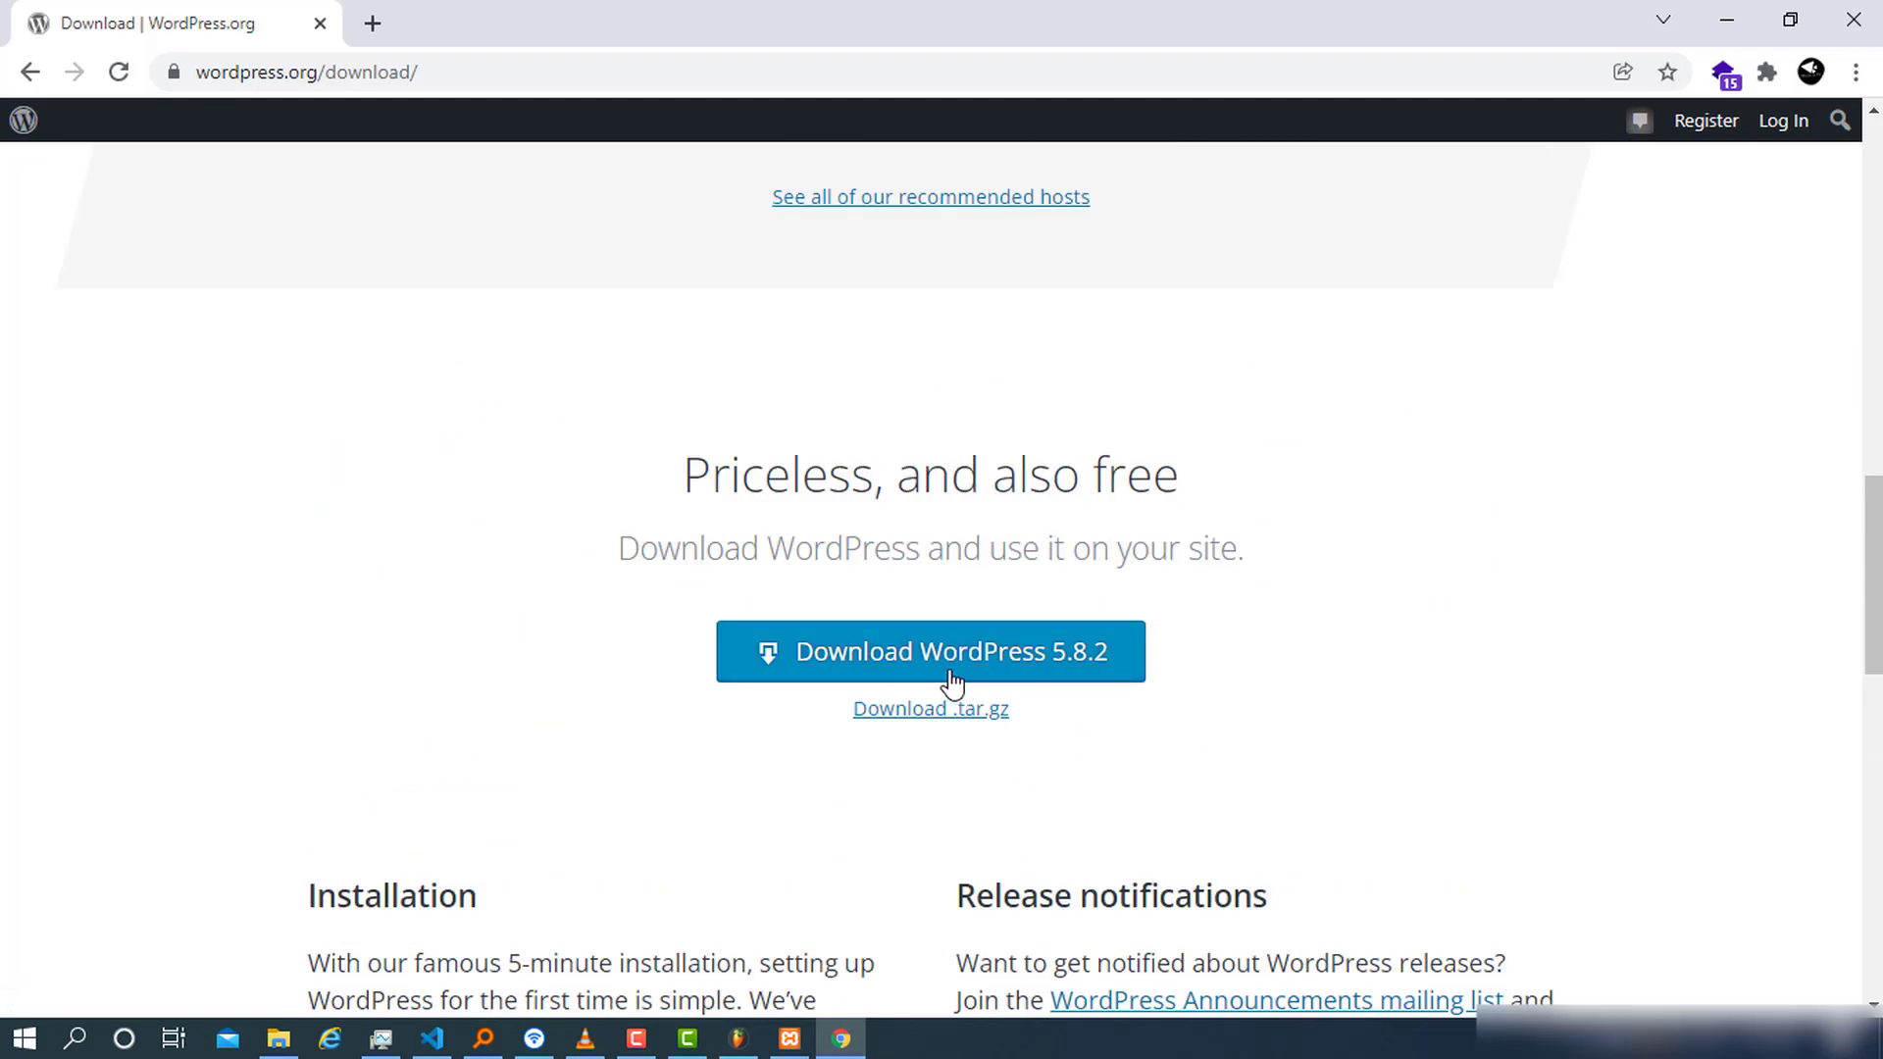
click(947, 679)
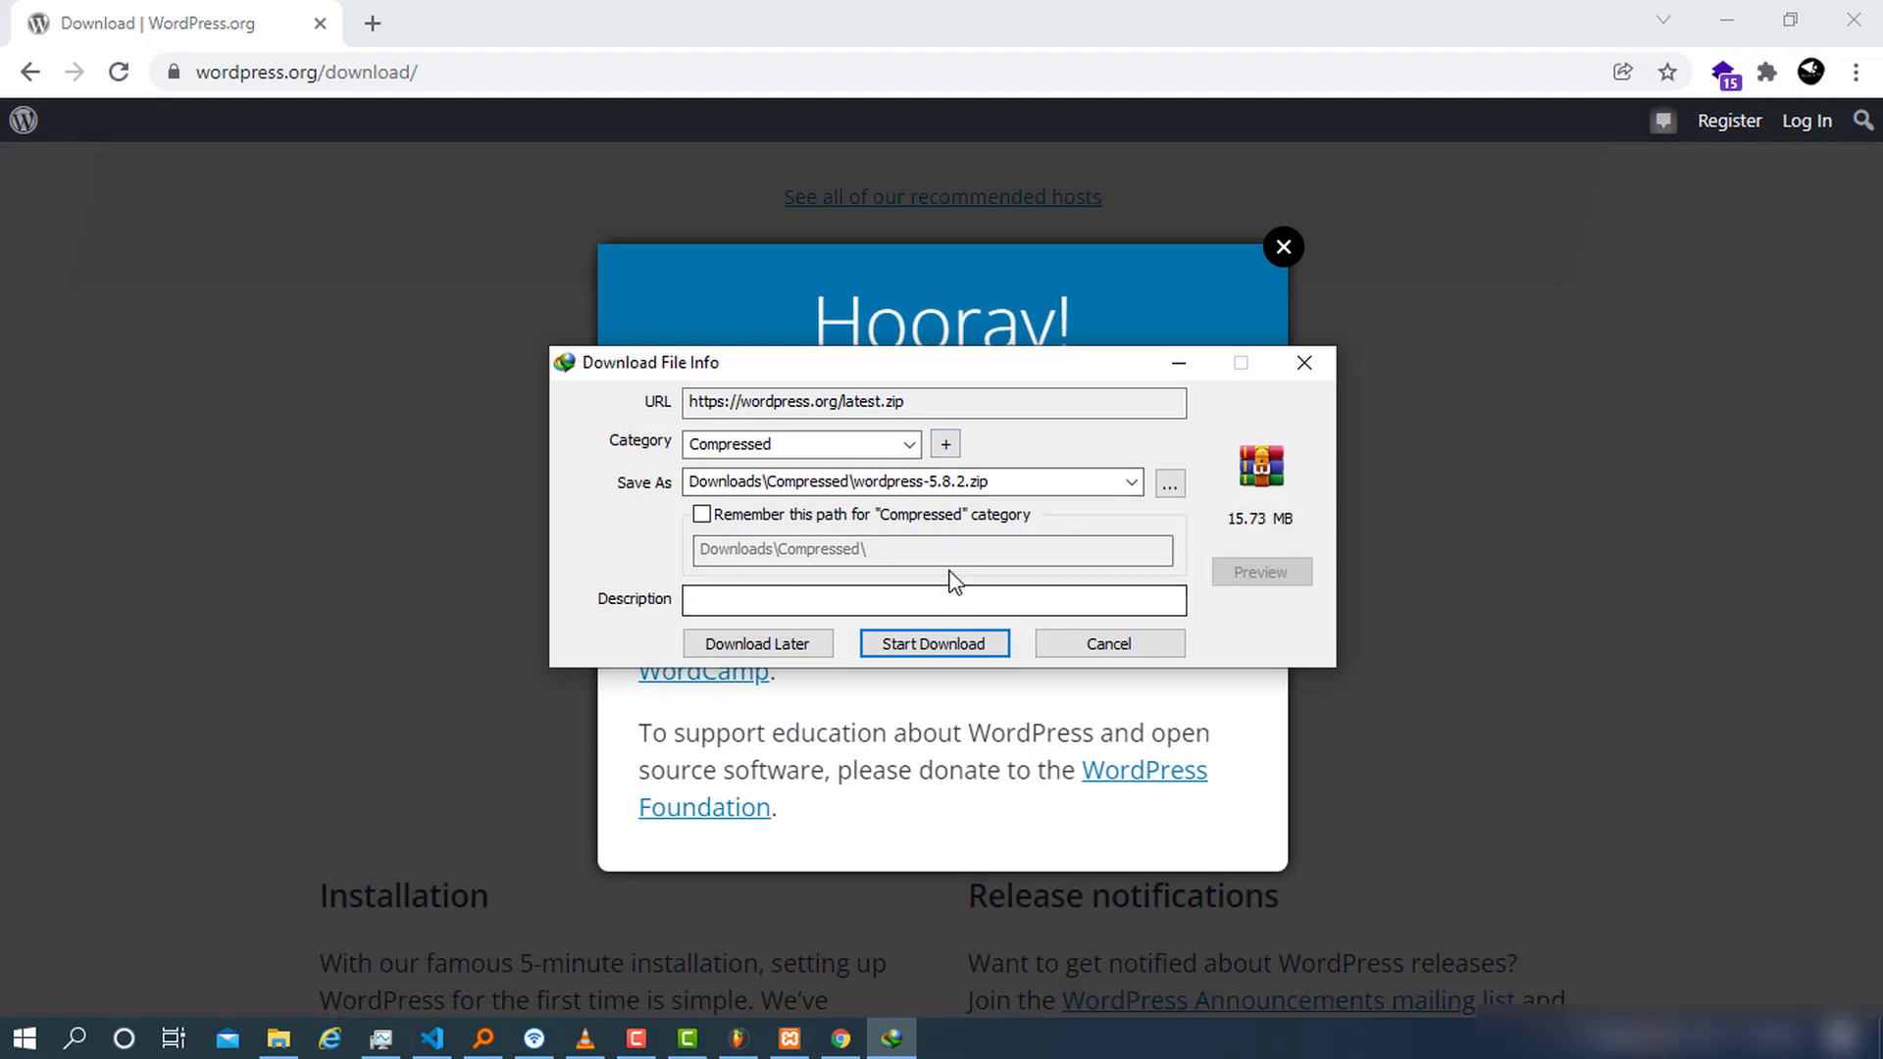
Download wordpress-5.8.2.zip through Internet Download Manager and open the finished archive in WinRAR
mouse_move(976, 377)
mouse_down()
mouse_move(1318, 461)
mouse_move(1059, 438)
mouse_move(976, 387)
mouse_up()
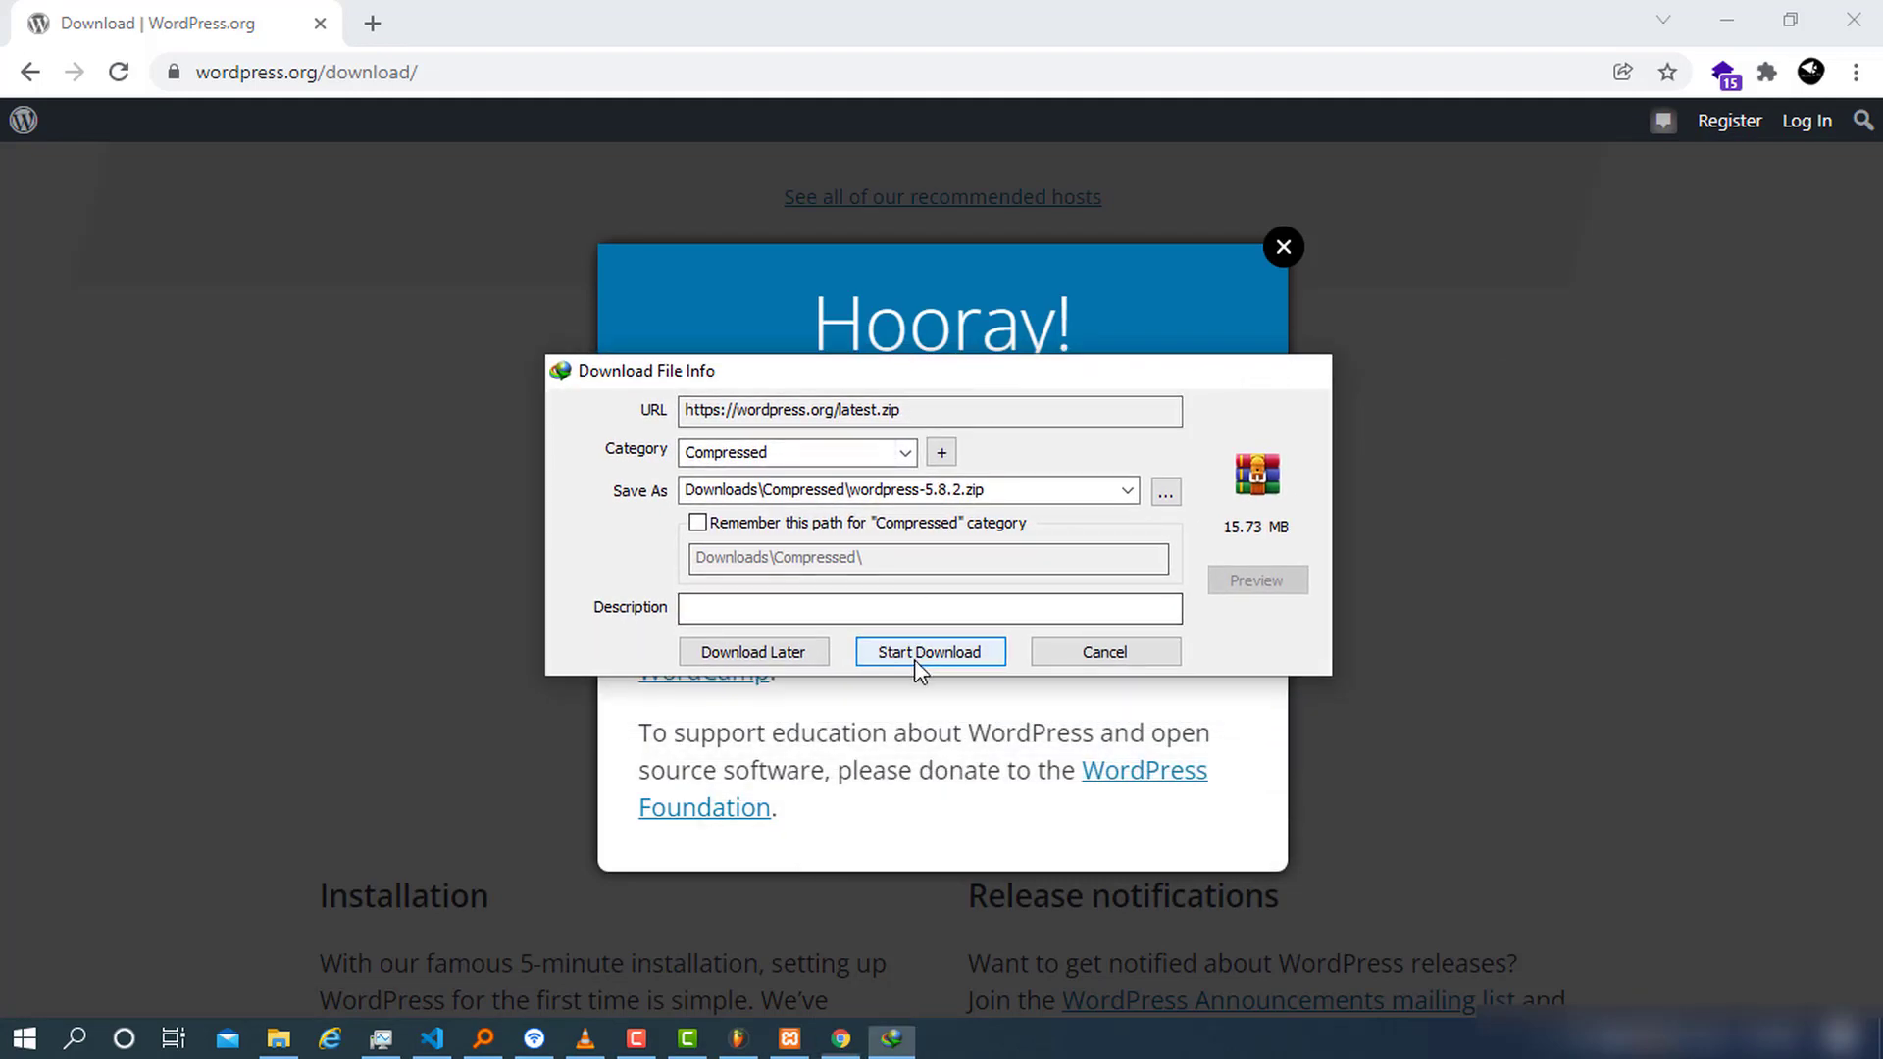
click(914, 655)
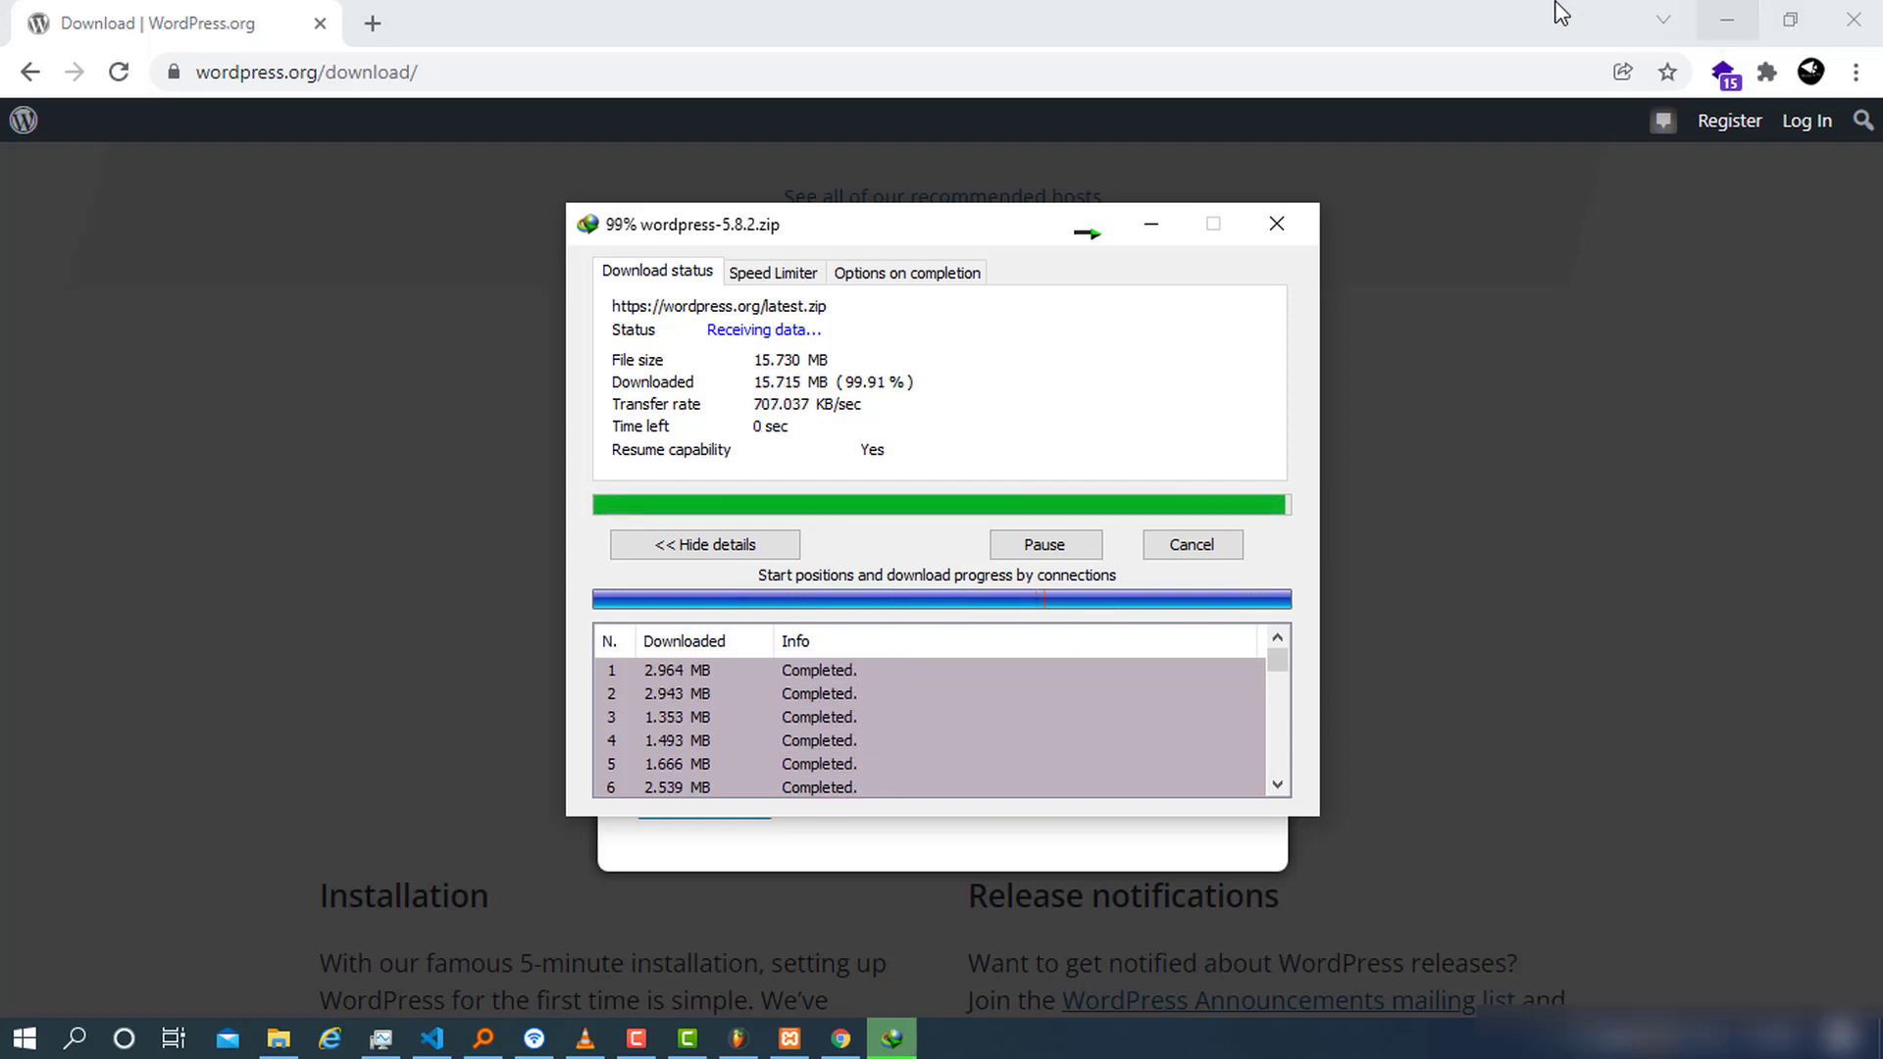
click(1727, 19)
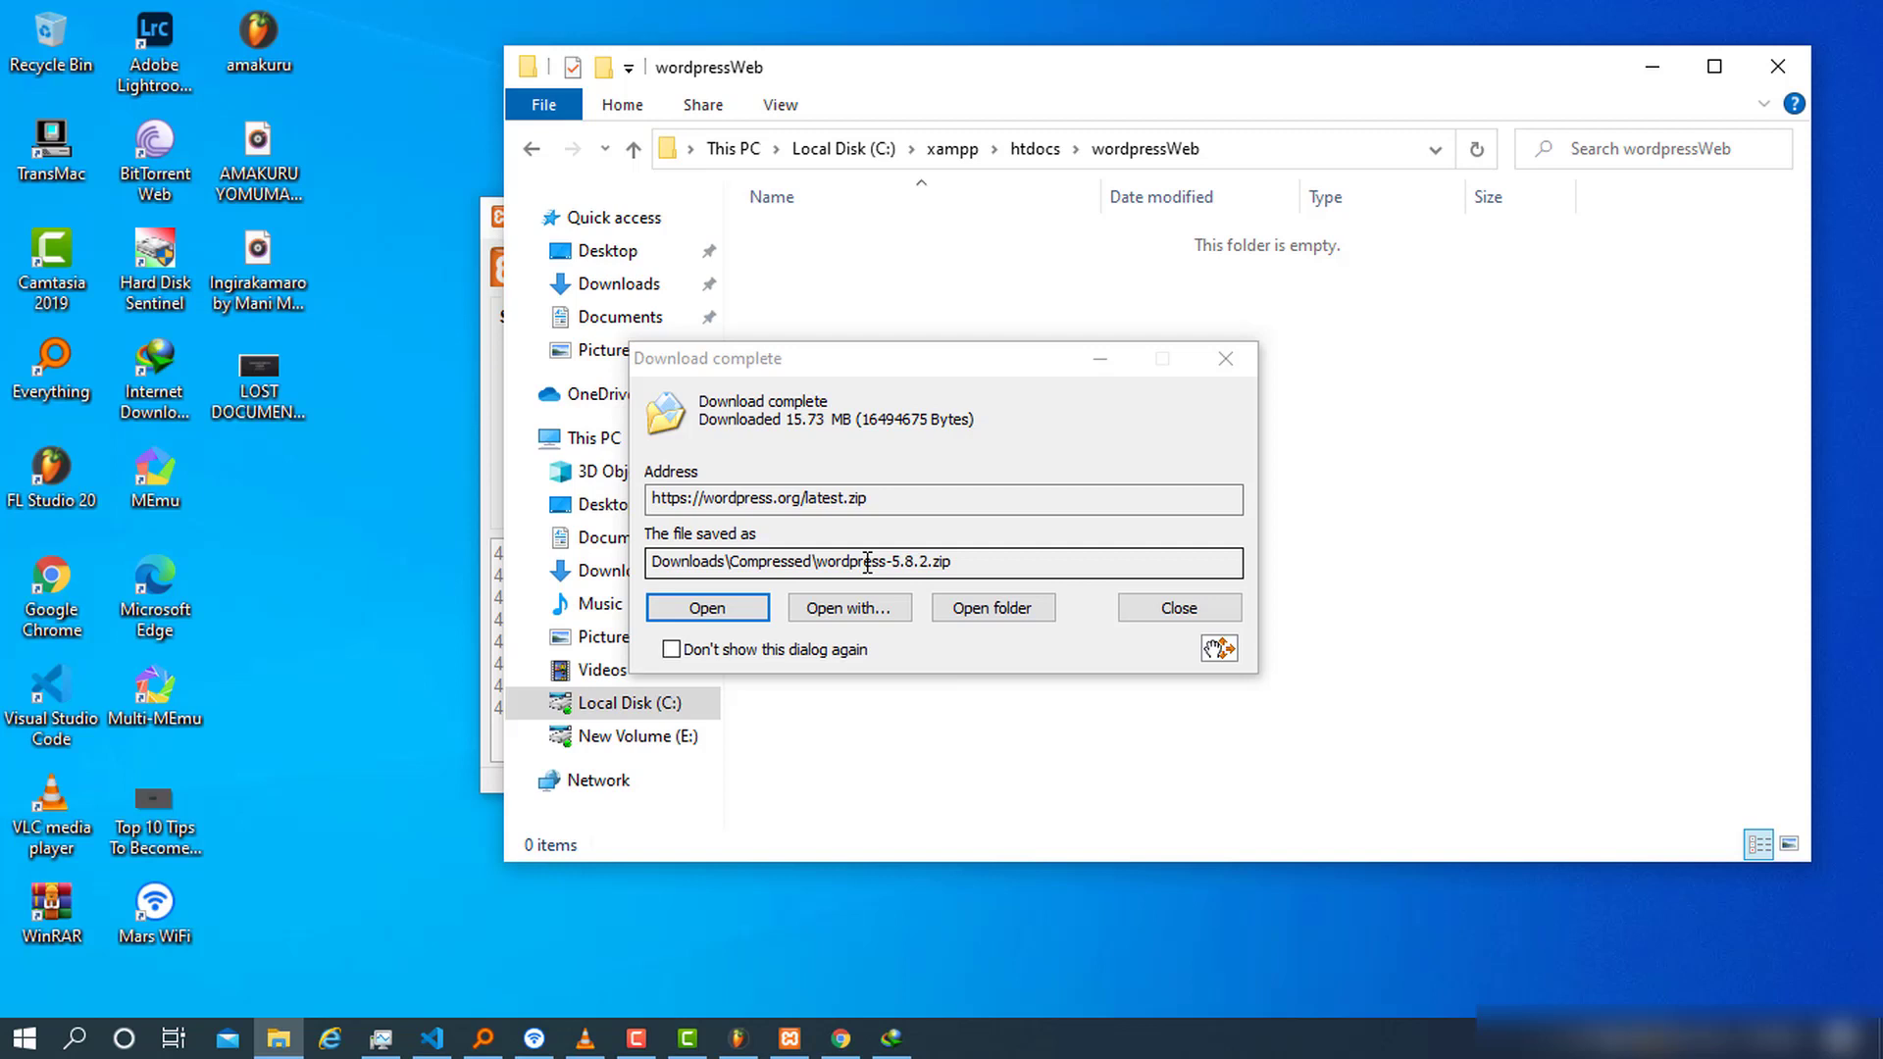
click(723, 616)
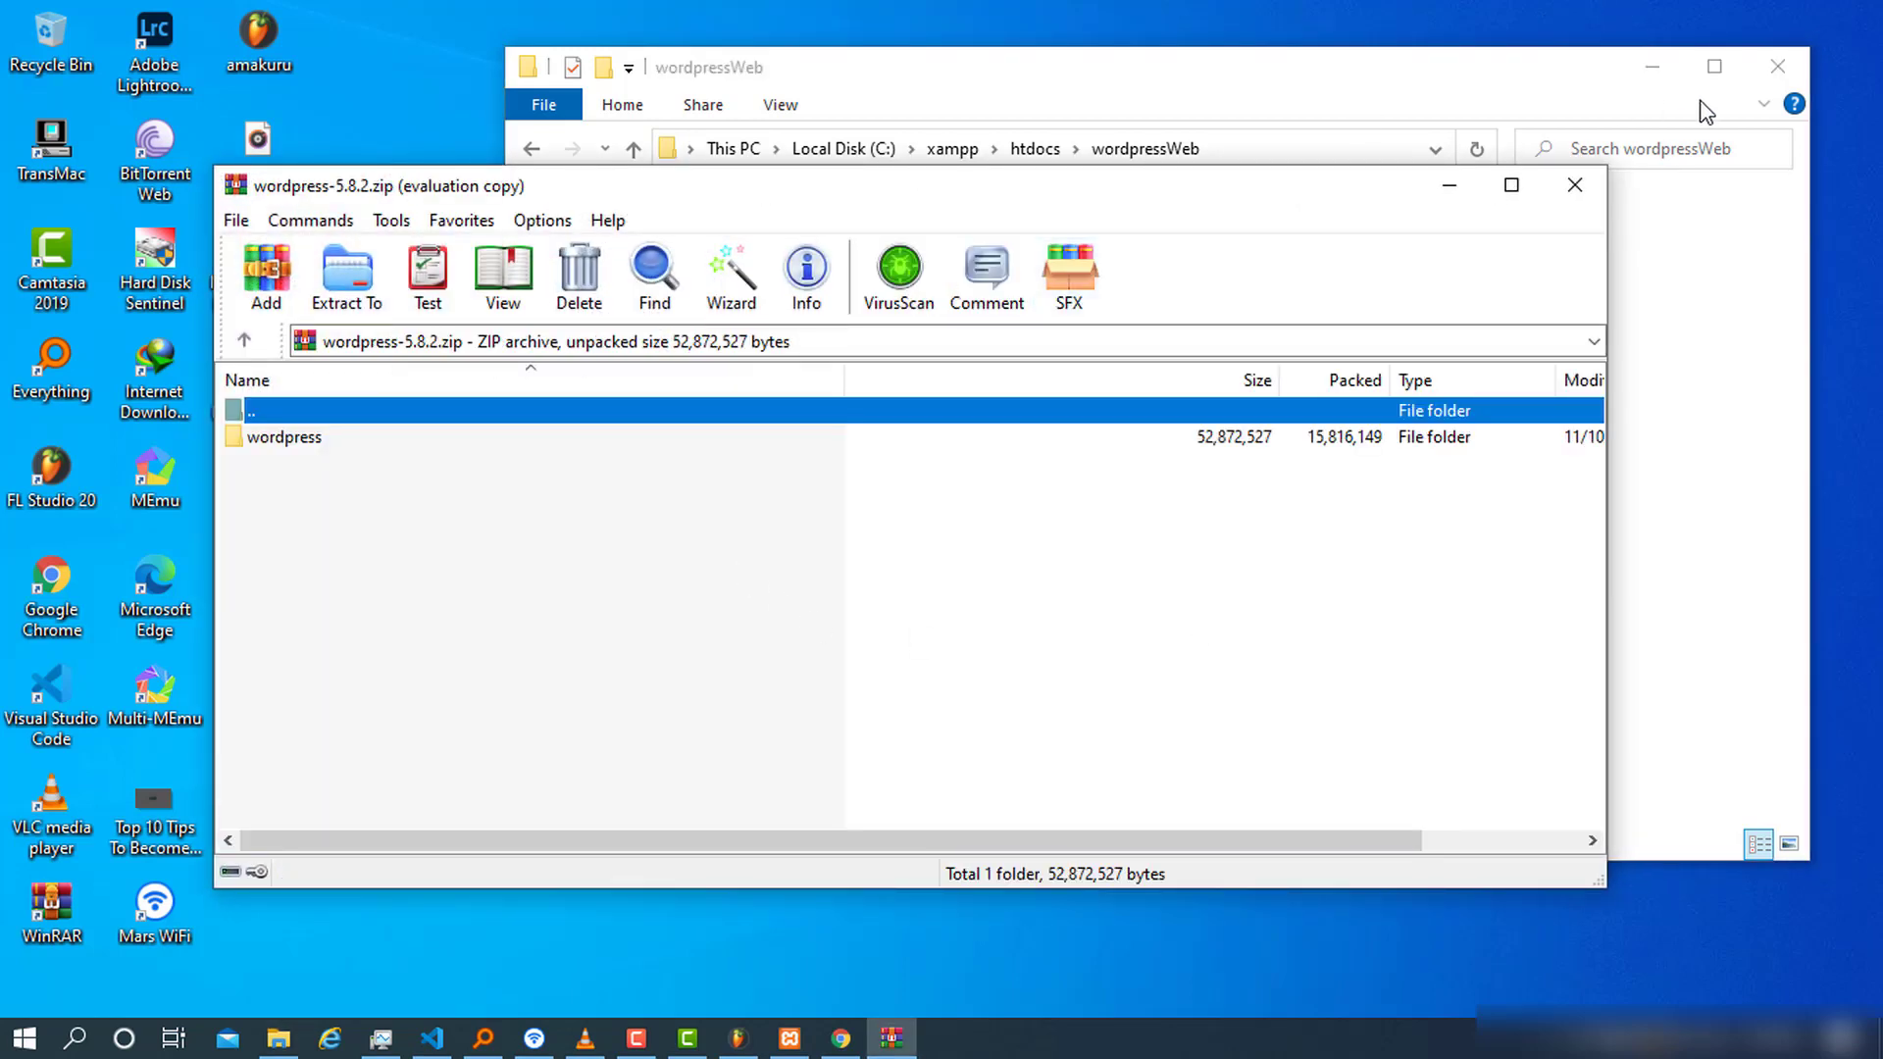
Open the archive's wordpress folder in WinRAR and select all 3 folders and 16 files
click(1654, 67)
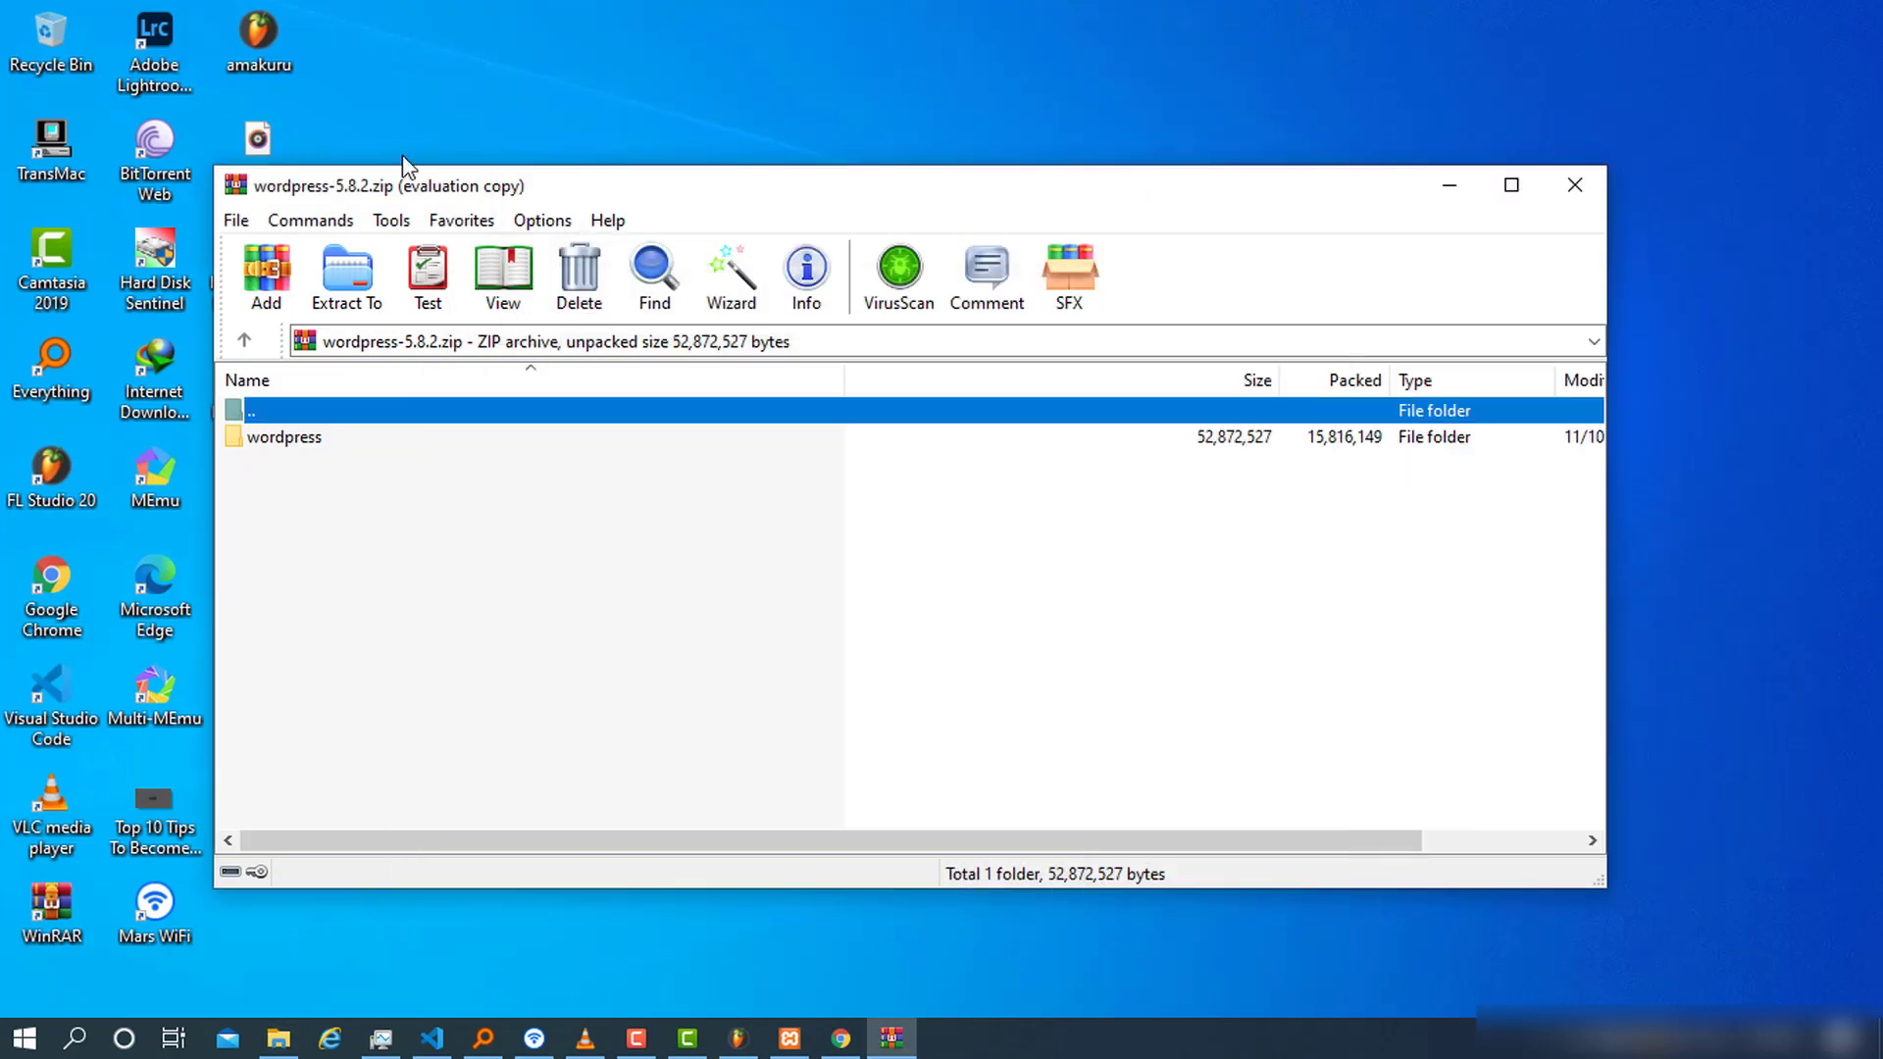
click(272, 447)
double_click(388, 439)
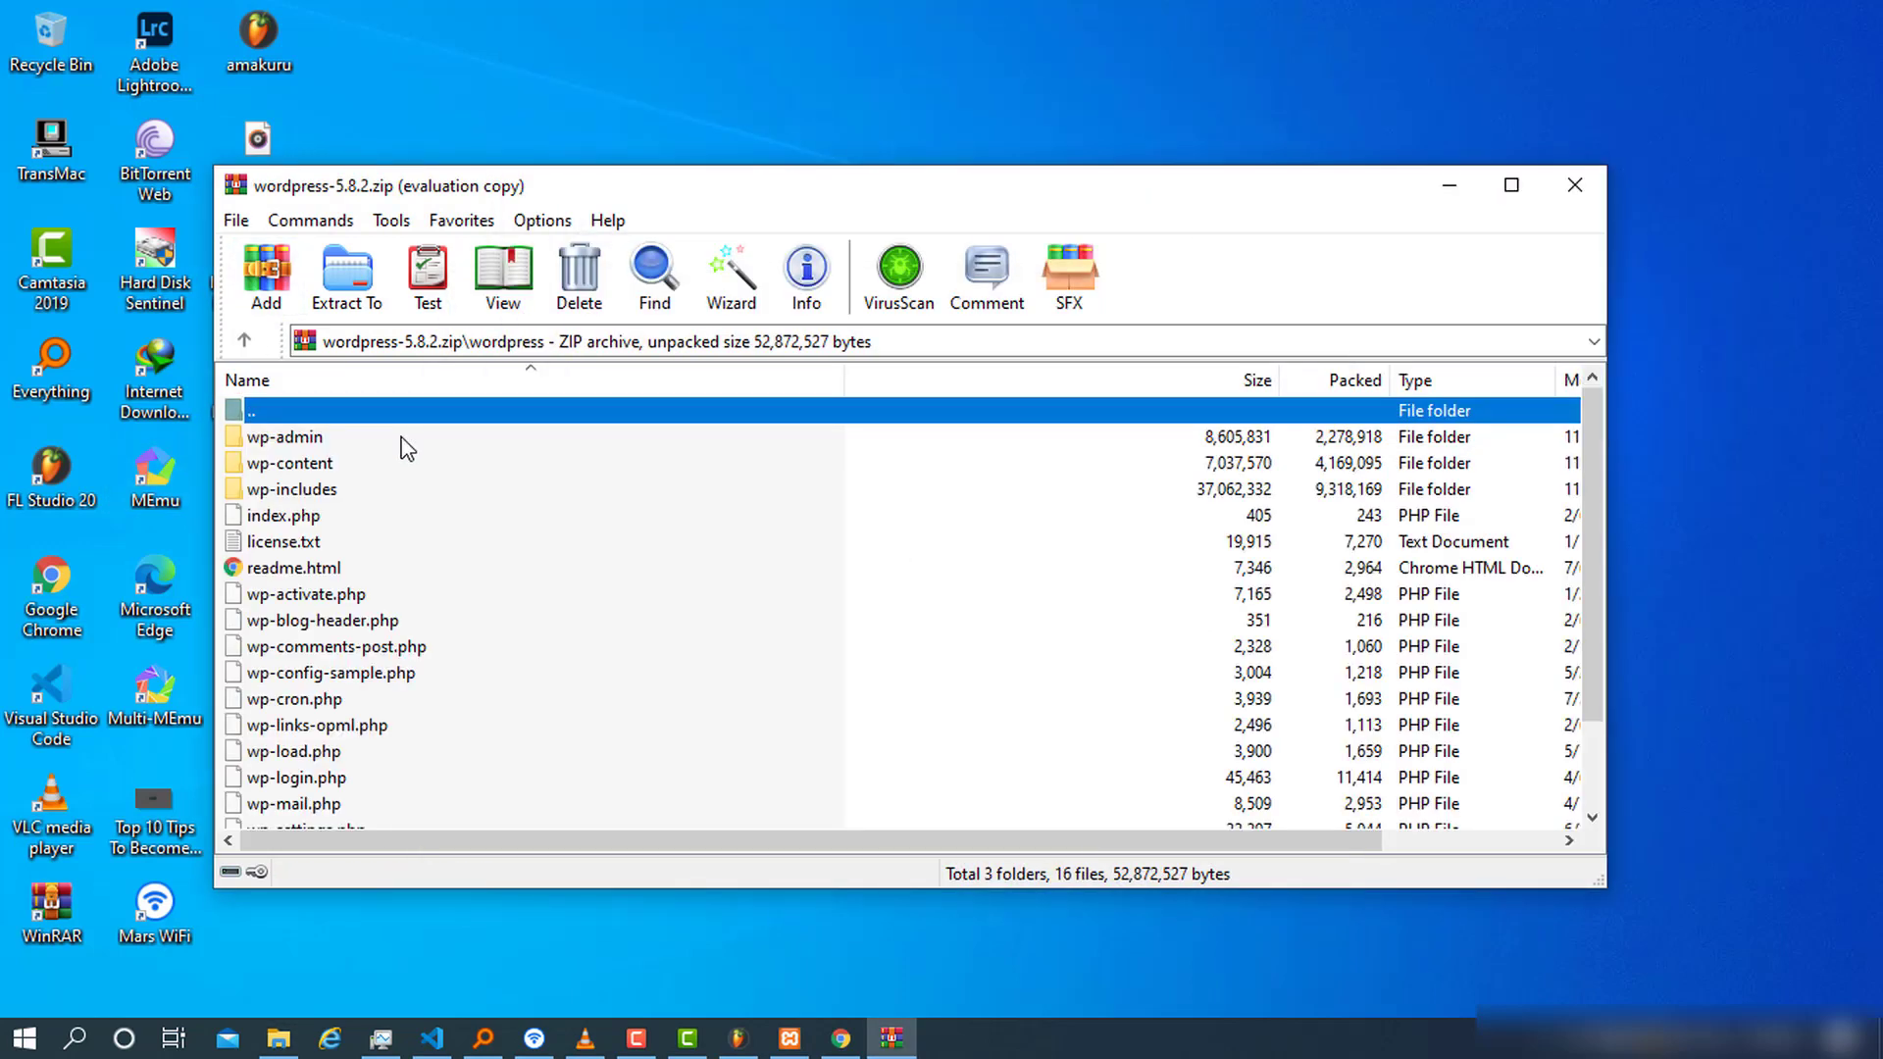
scroll(392, 578, down, 2)
key(ctrl+a)
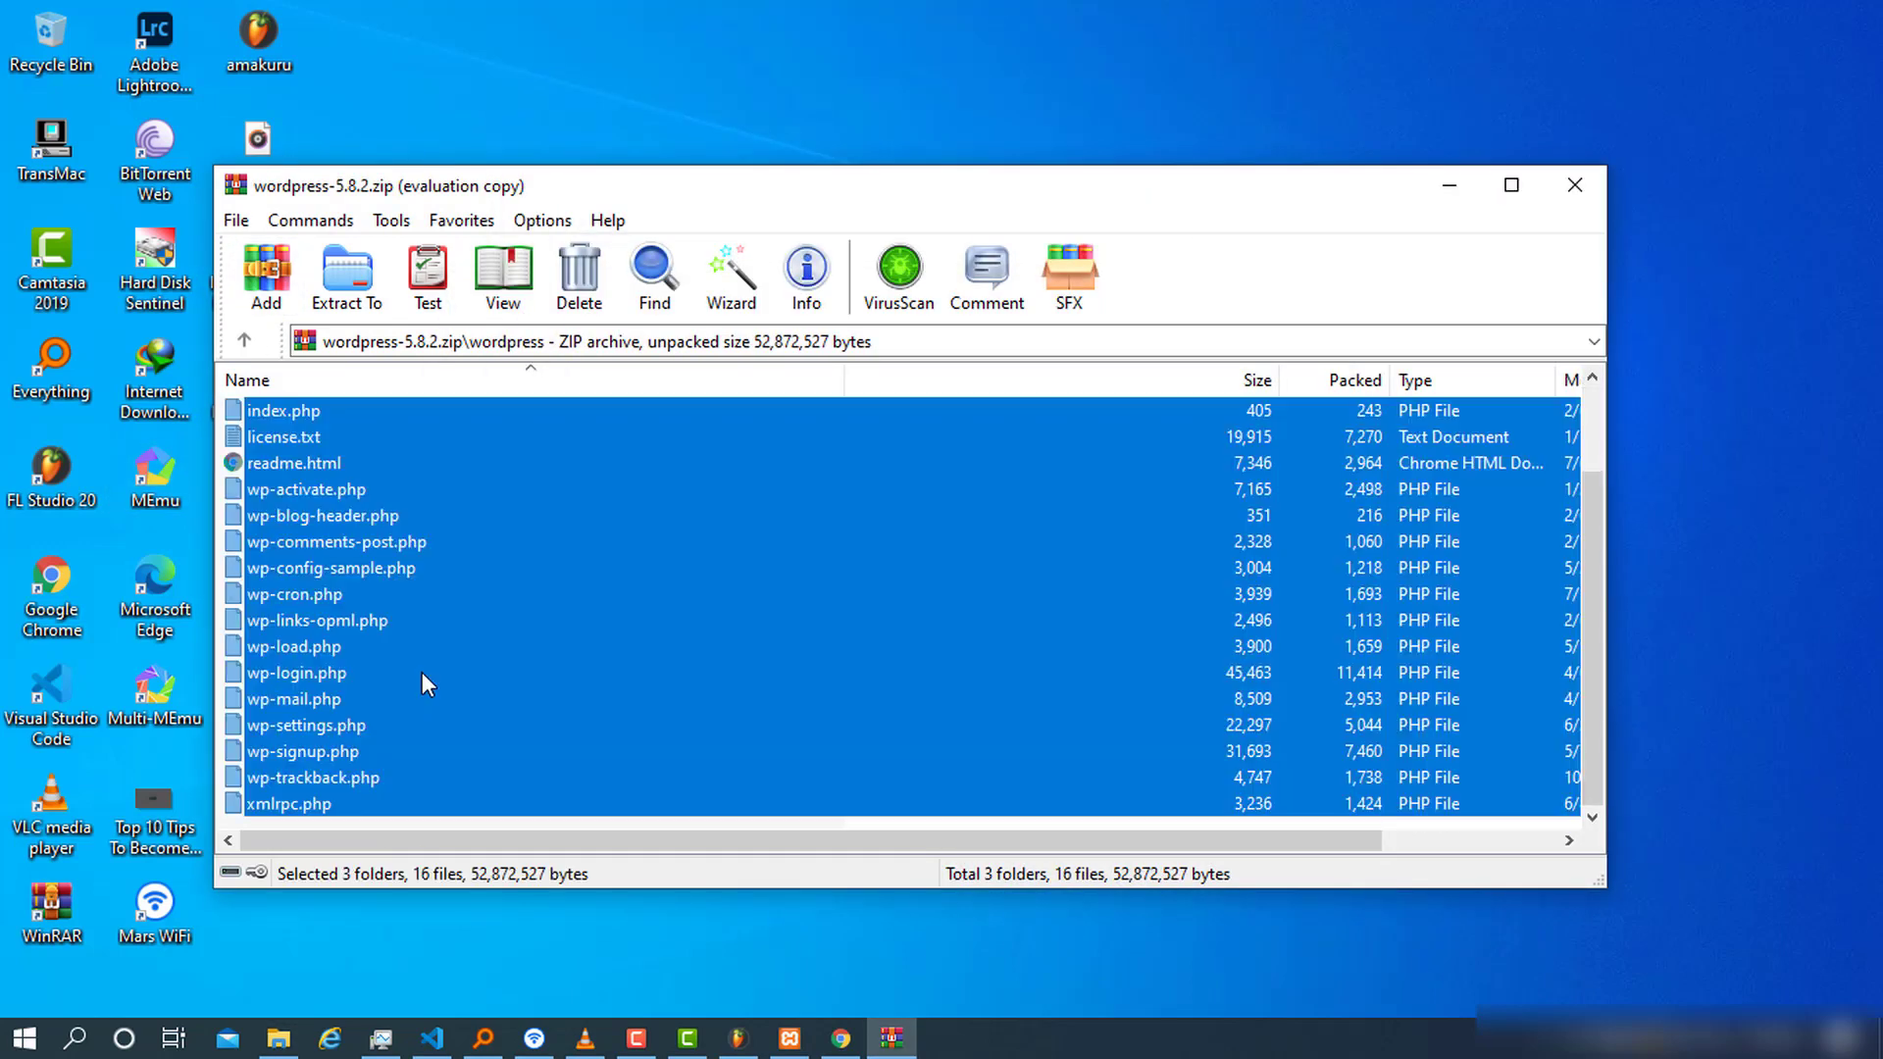
Drag the selected WordPress files into C:\xampp\htdocs\wordpressWeb, then close that folder window
click(279, 1038)
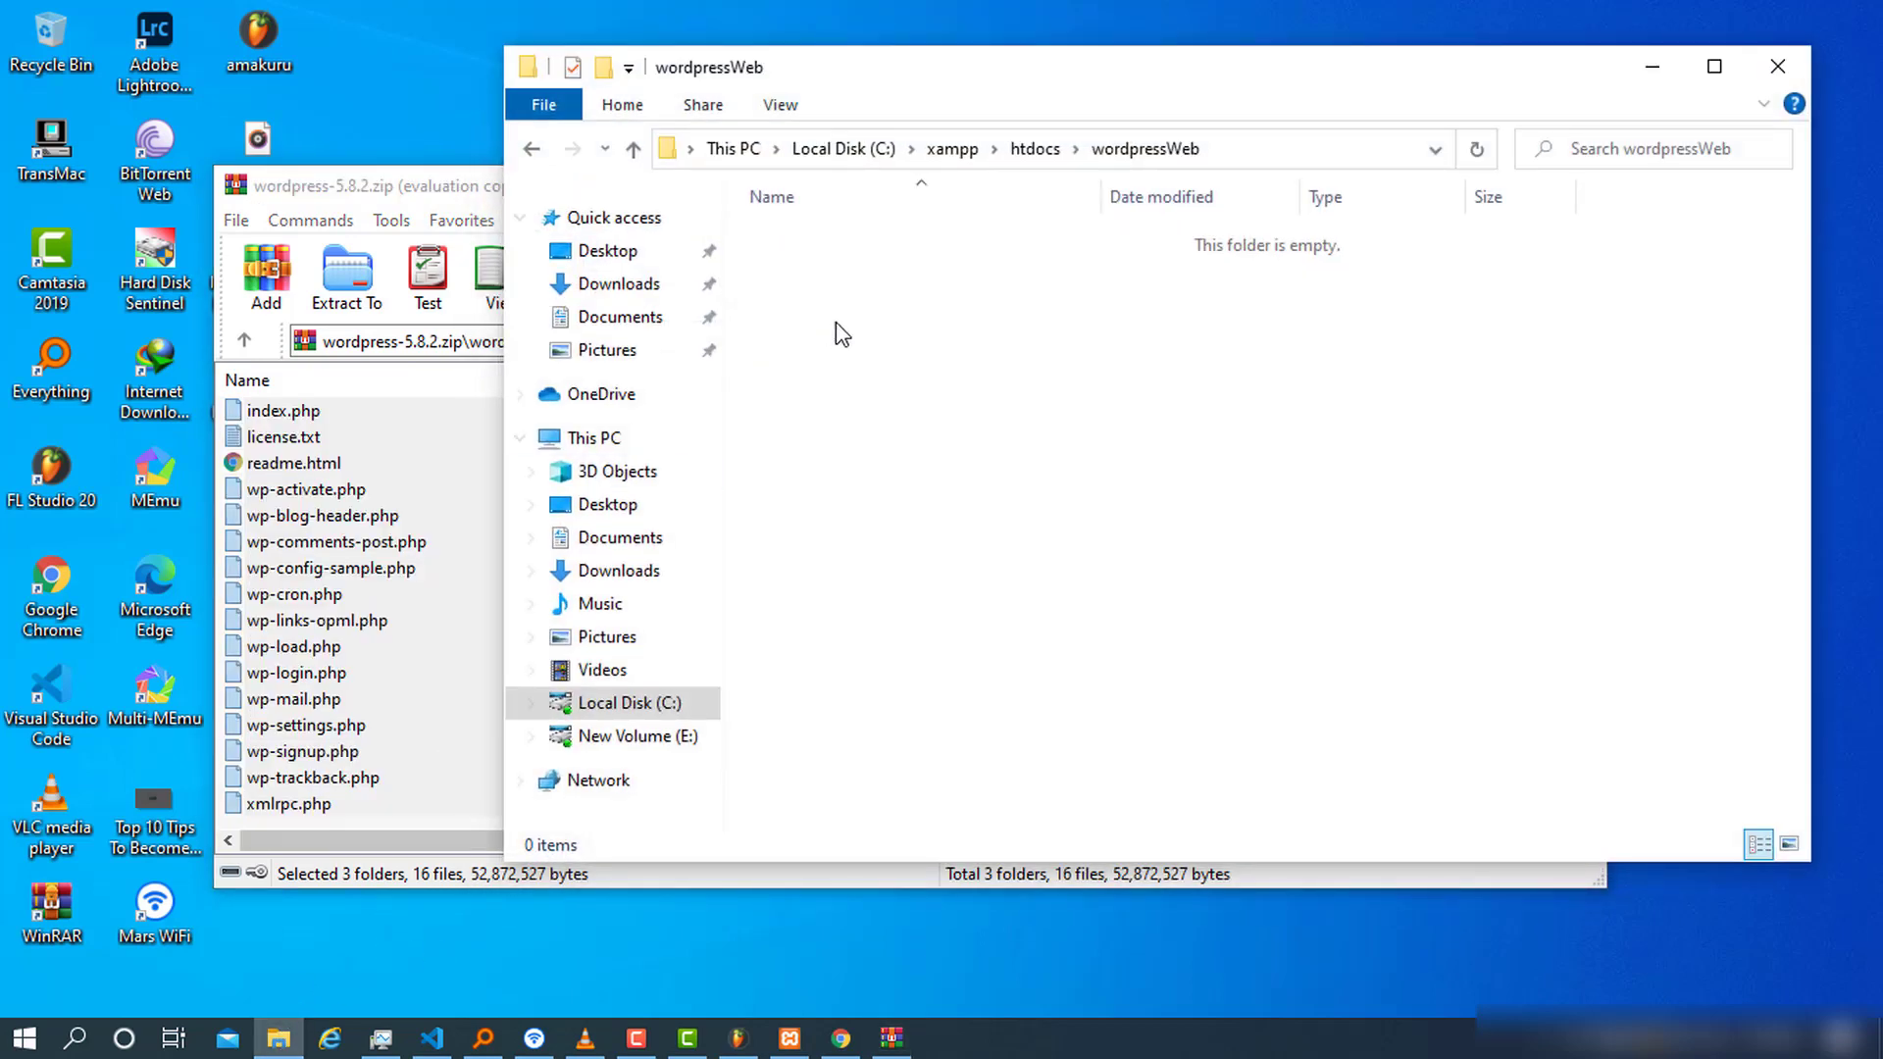
drag(956, 98, 1074, 98)
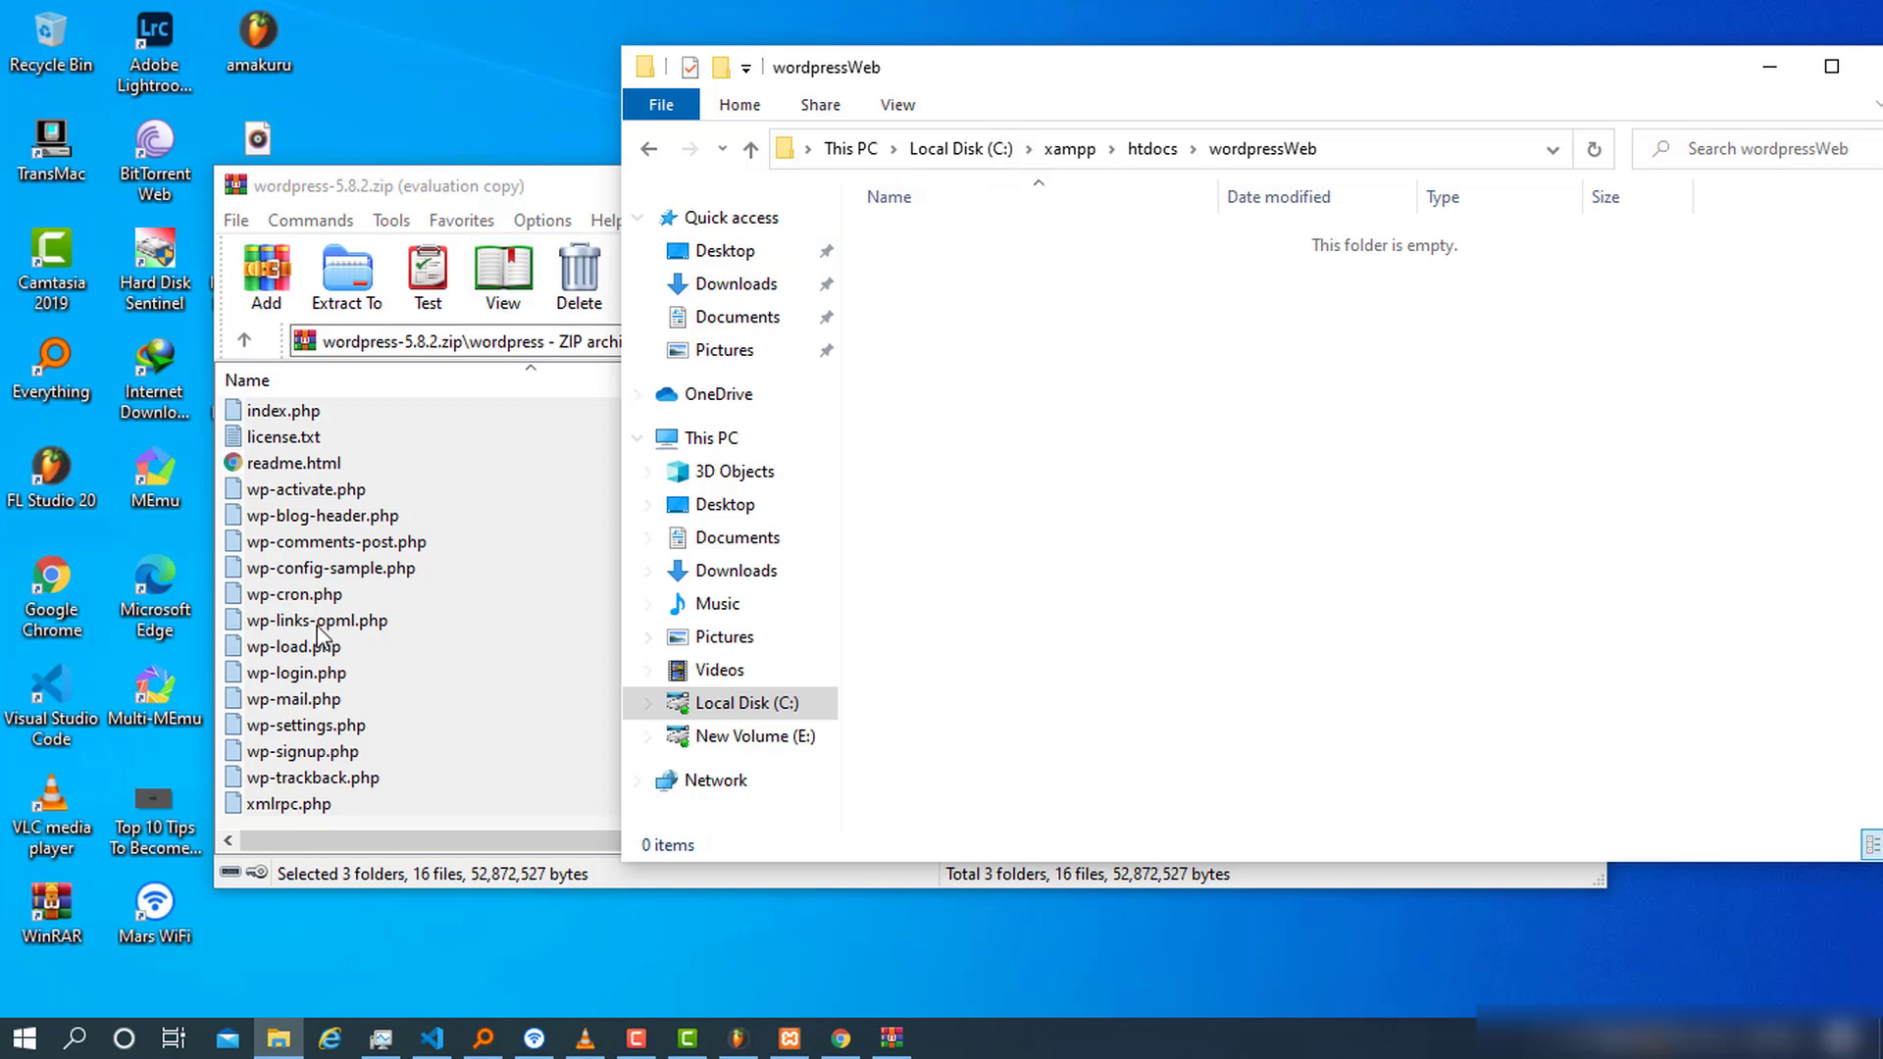
drag(294, 600, 1747, 577)
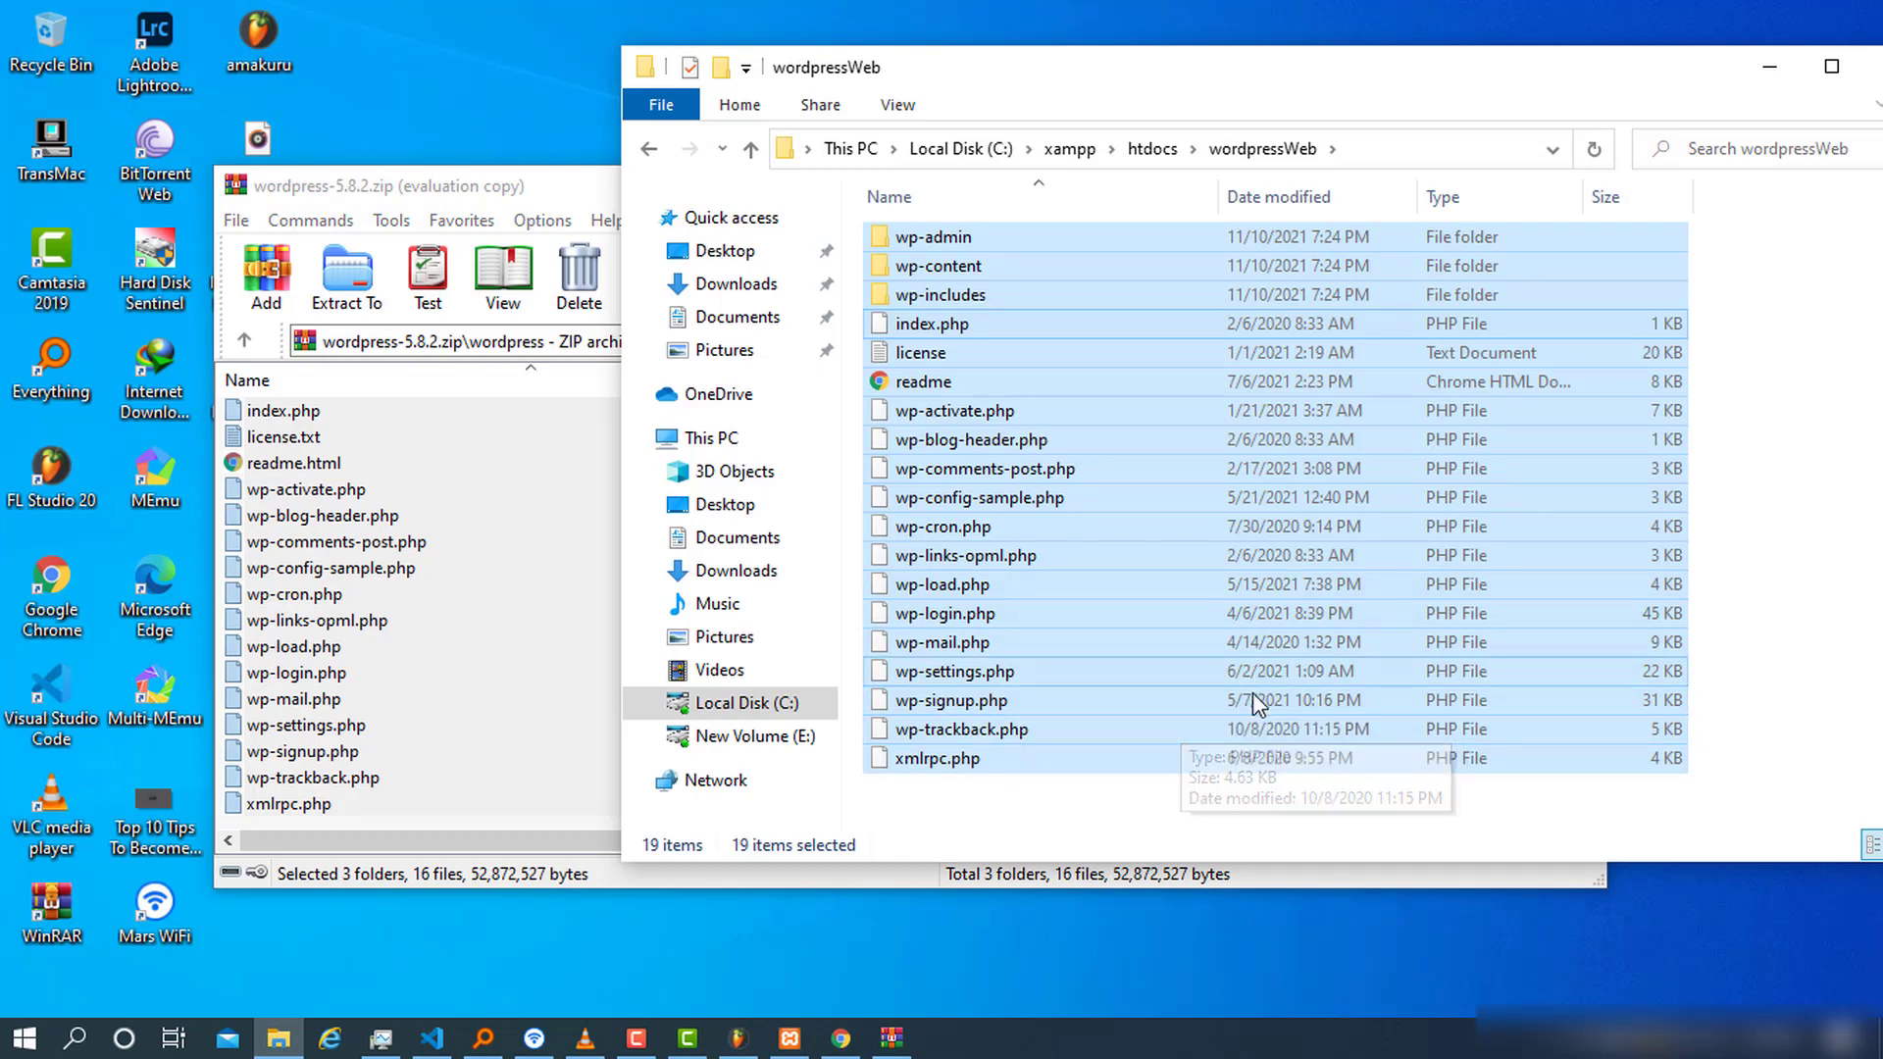
click(1146, 785)
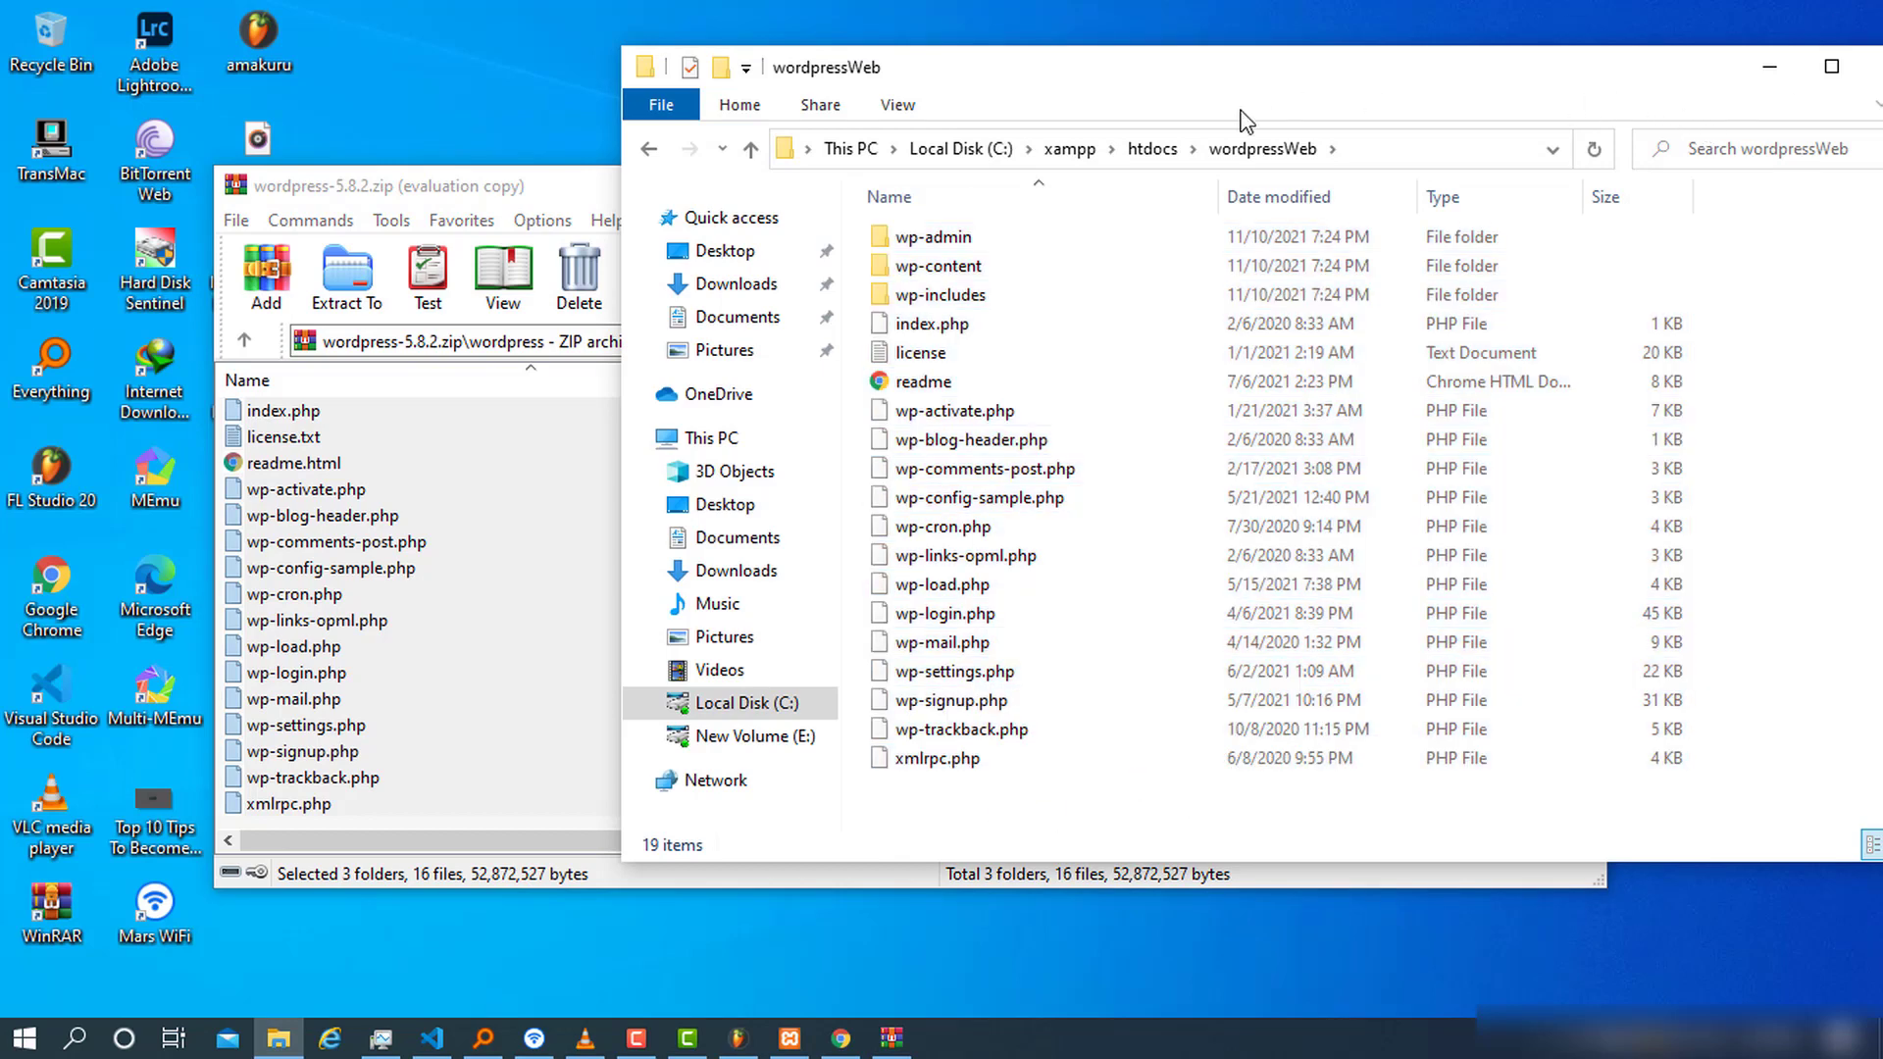
drag(1269, 80, 862, 131)
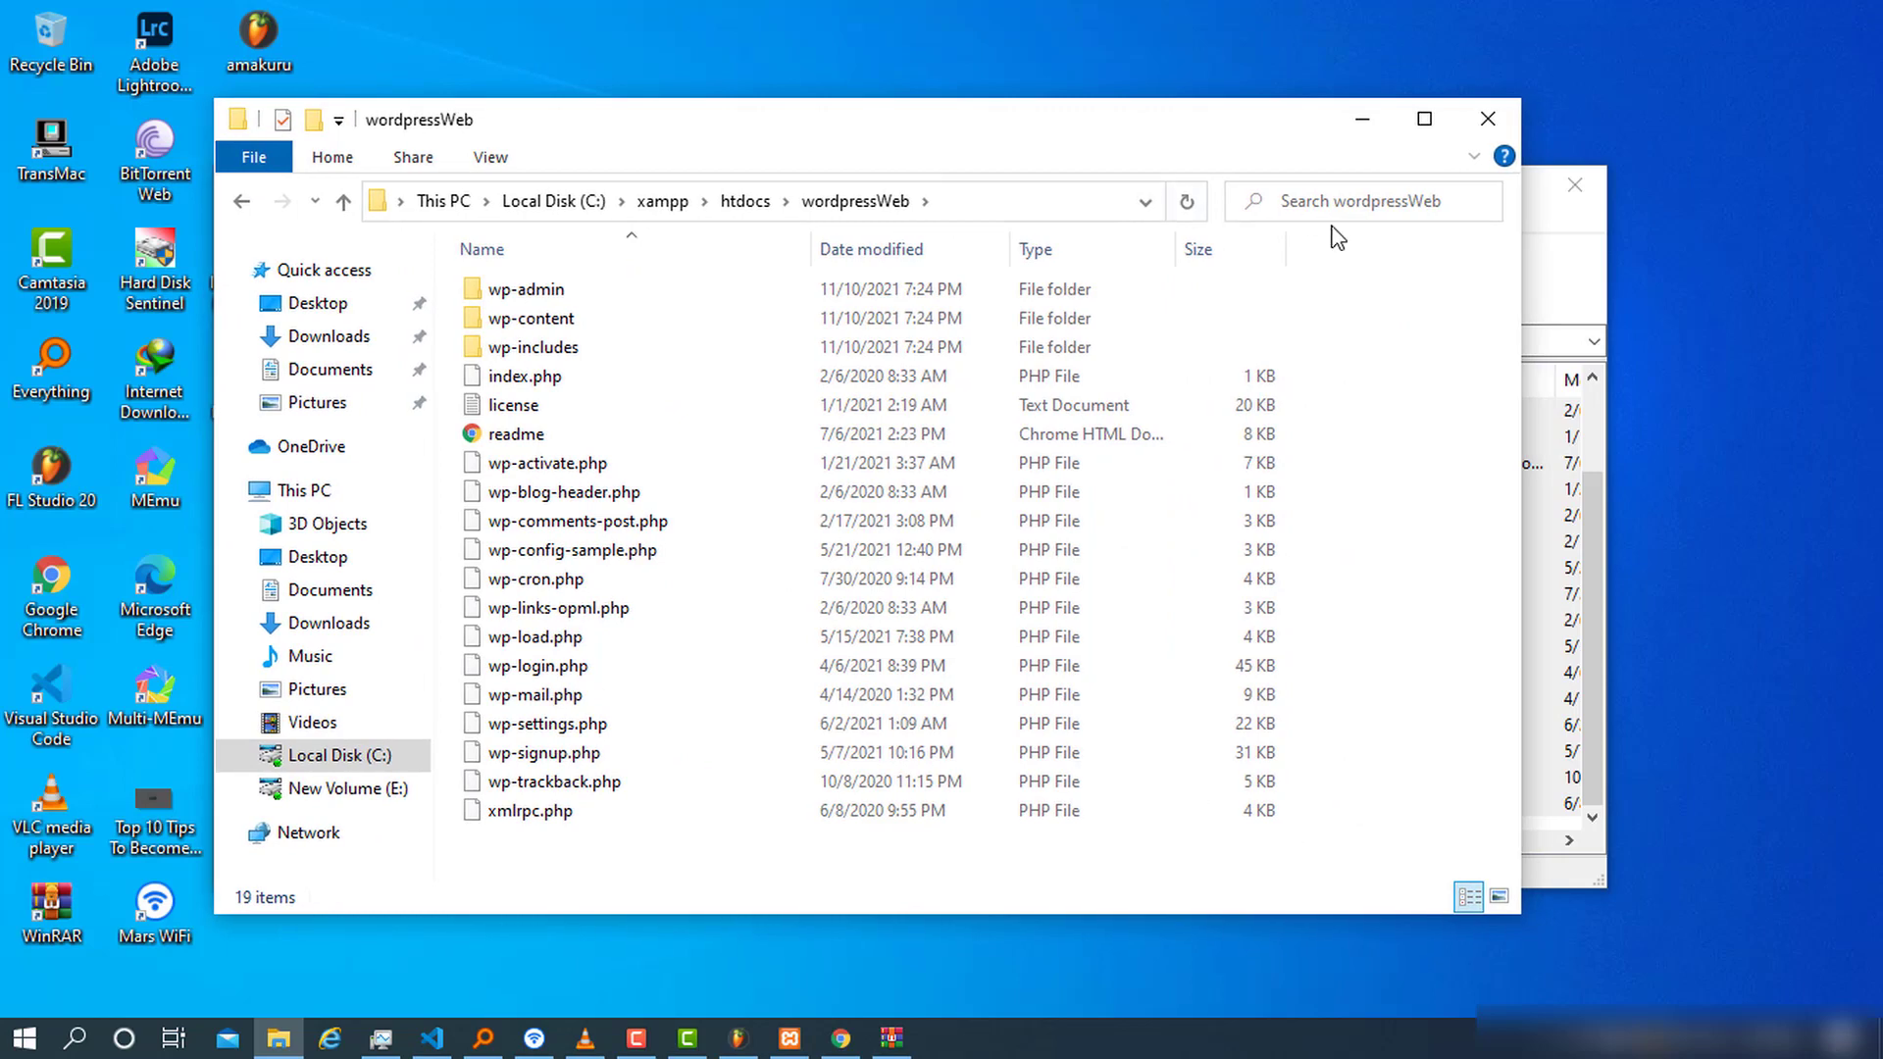
click(1464, 133)
Close WinRAR and load localhost/wordpressWeb in a new Chrome tab
click(1555, 185)
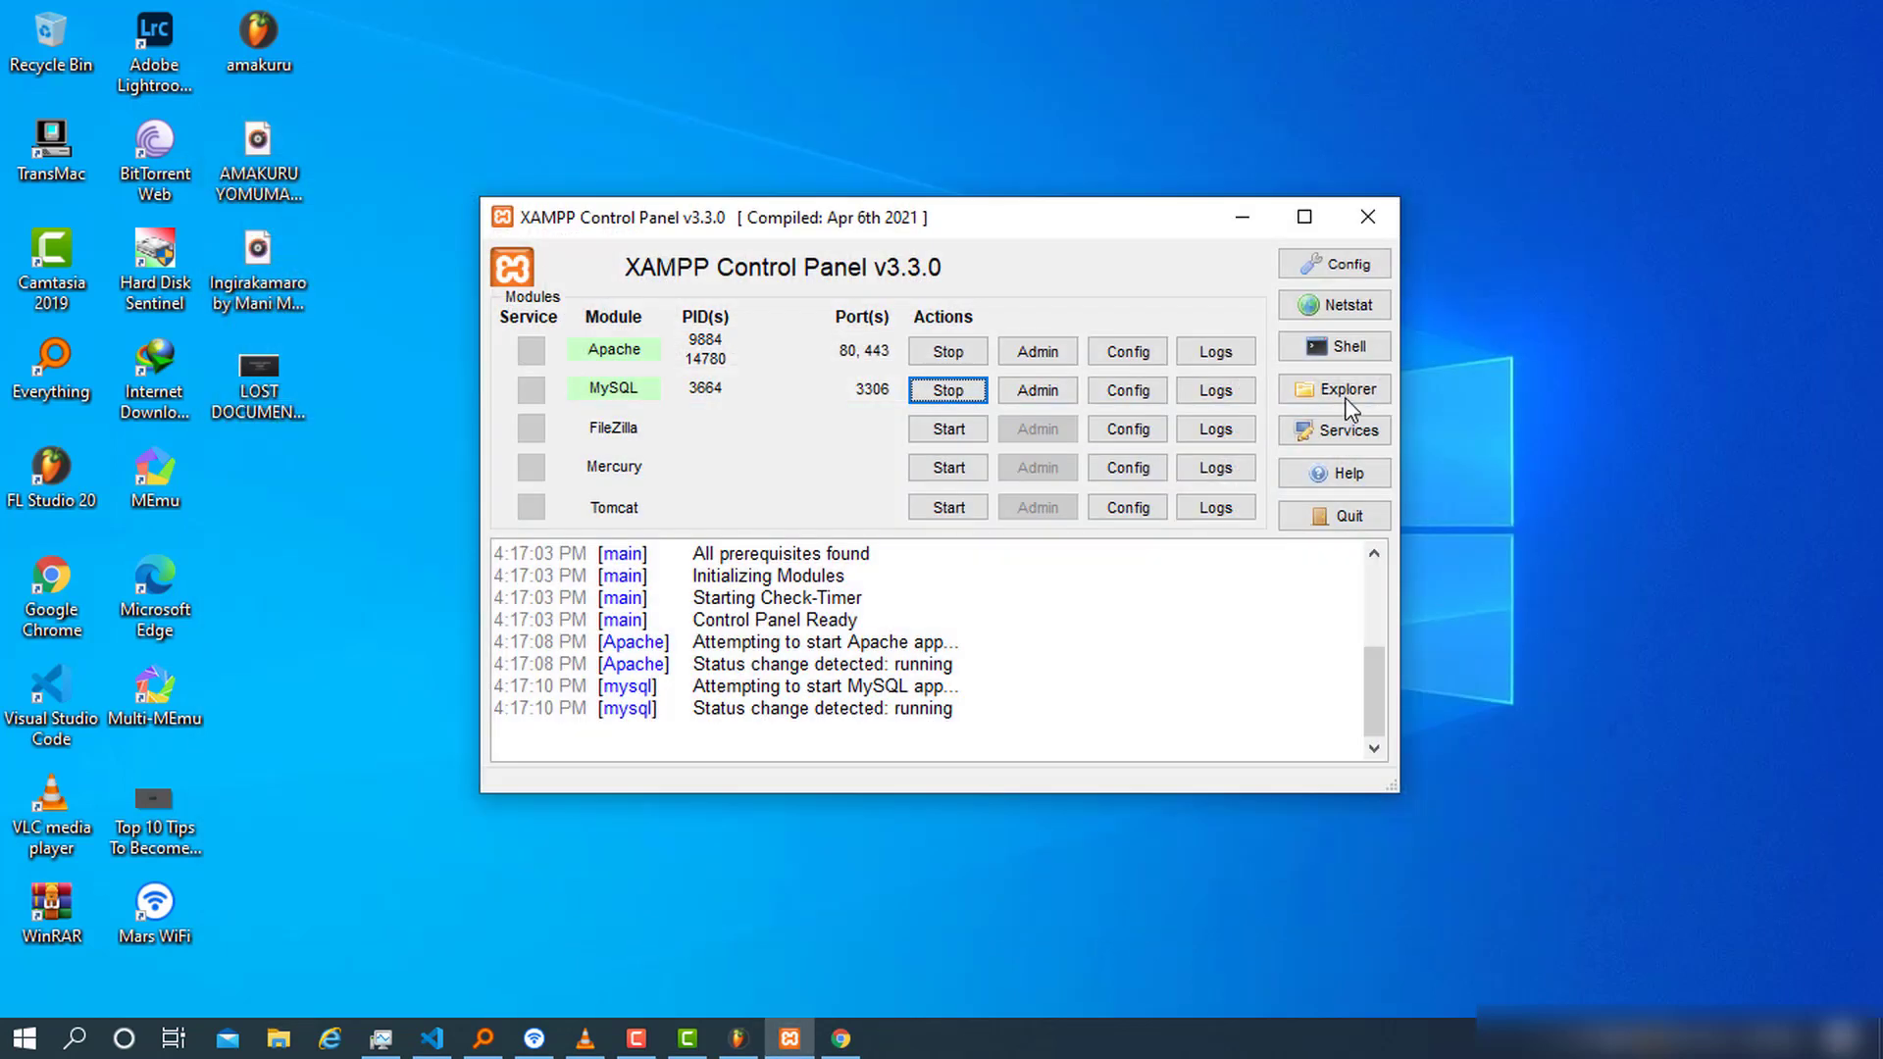
click(840, 1039)
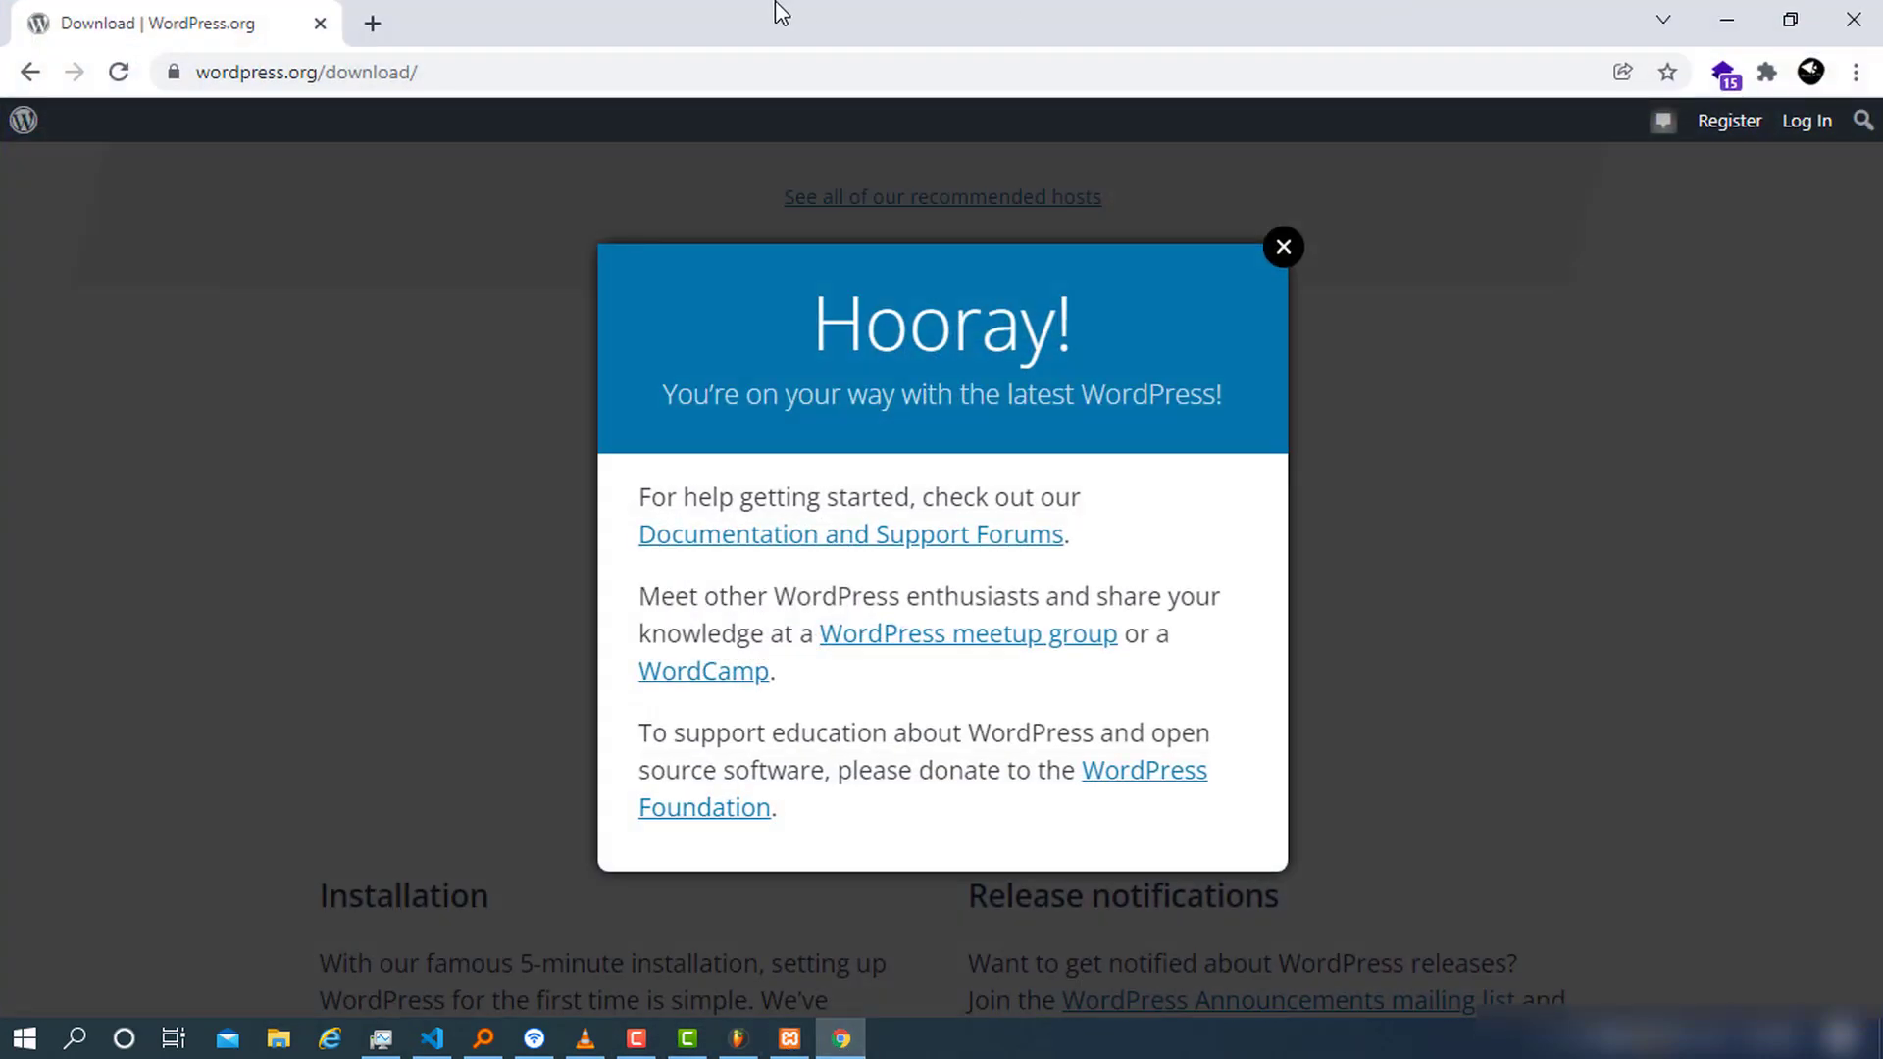
click(374, 27)
text(l)
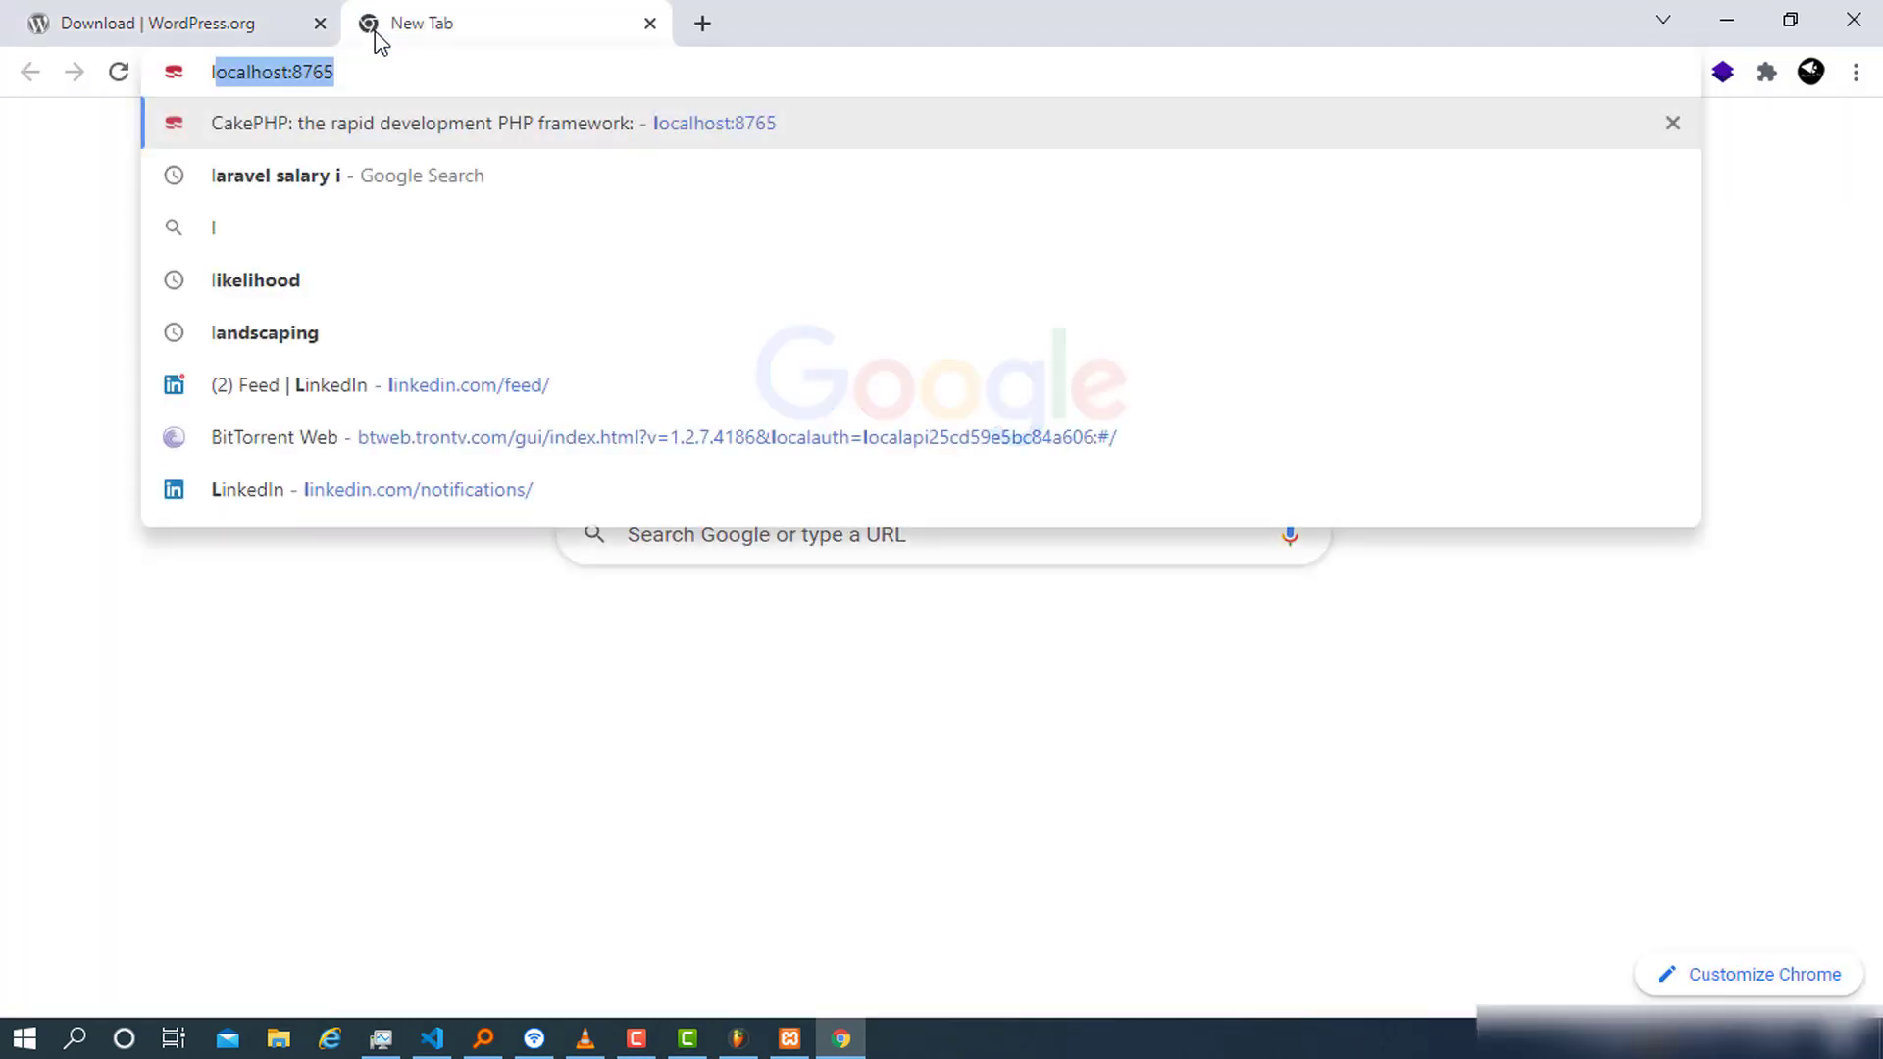
text(ocalhost:8765)
key(Right)
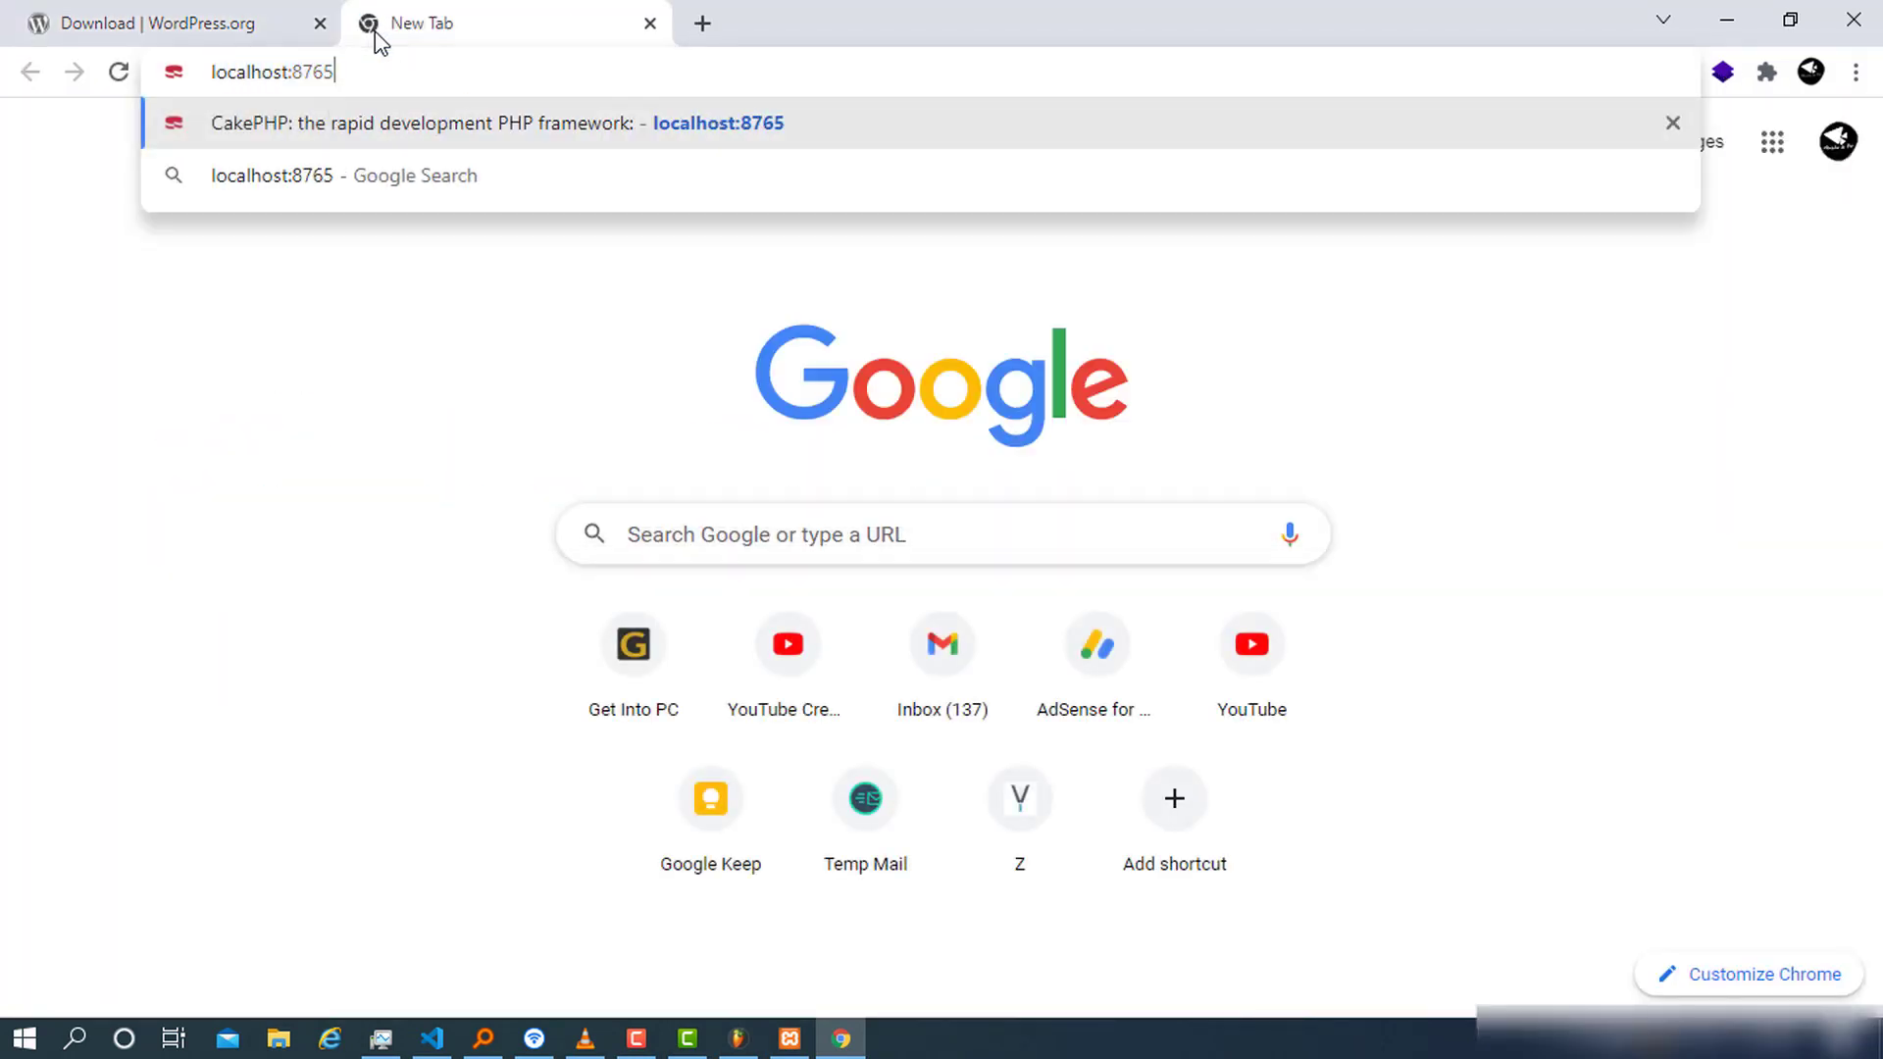
key(BackSpace)
key(BackSpace)
key(BackSpace)
key(BackSpace)
key(BackSpace)
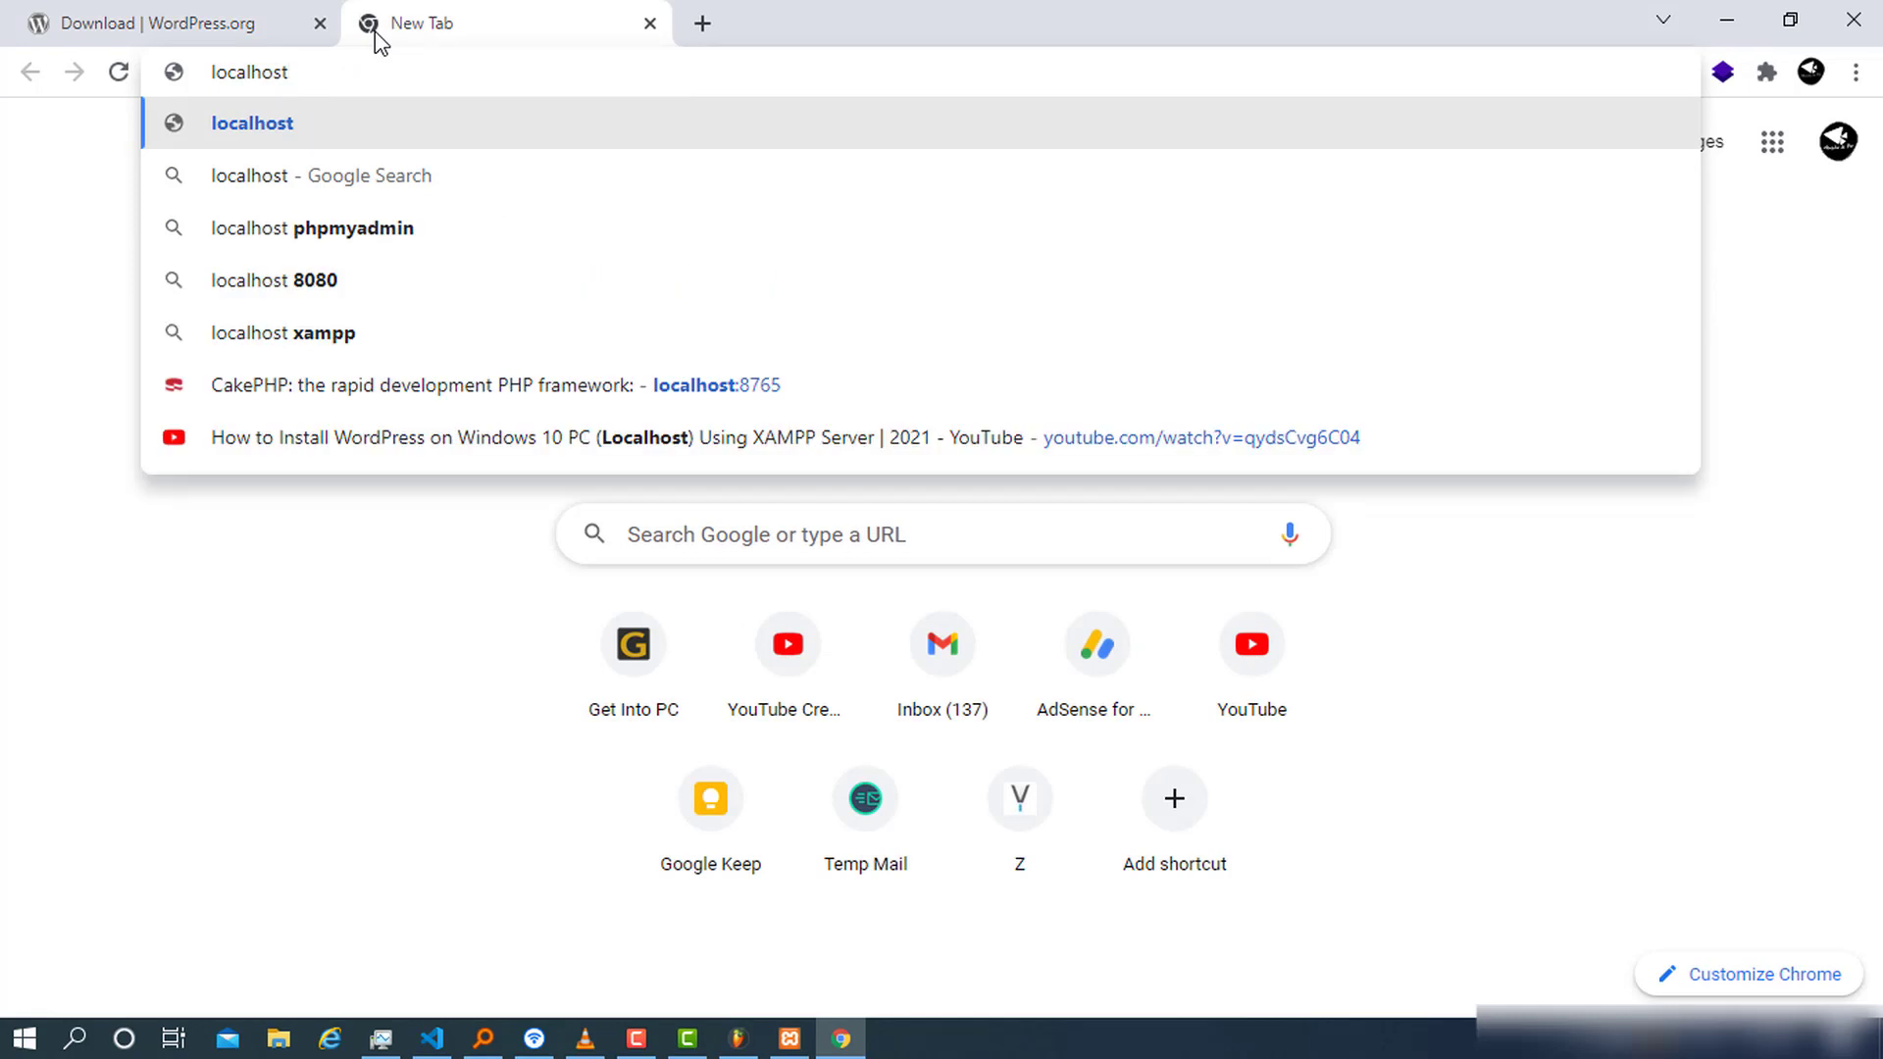
text(/w)
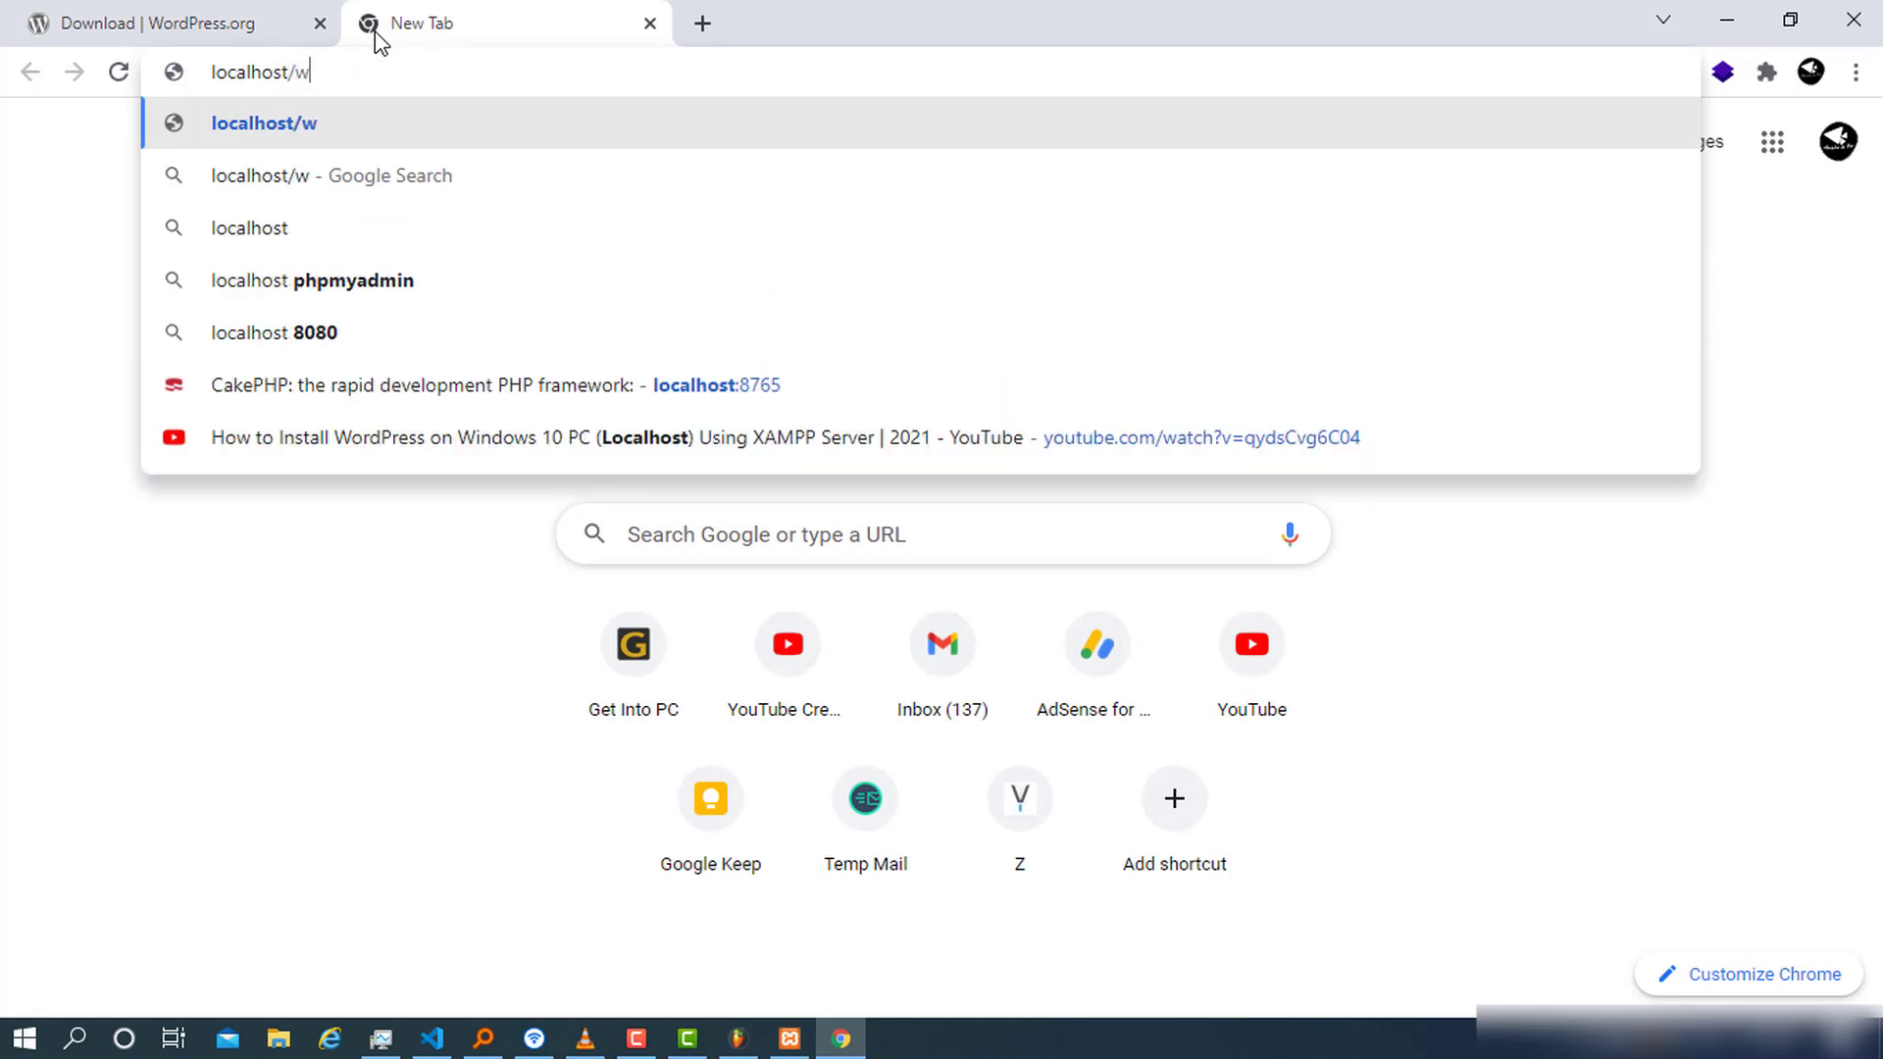
text(or)
key(BackSpace)
text(ord)
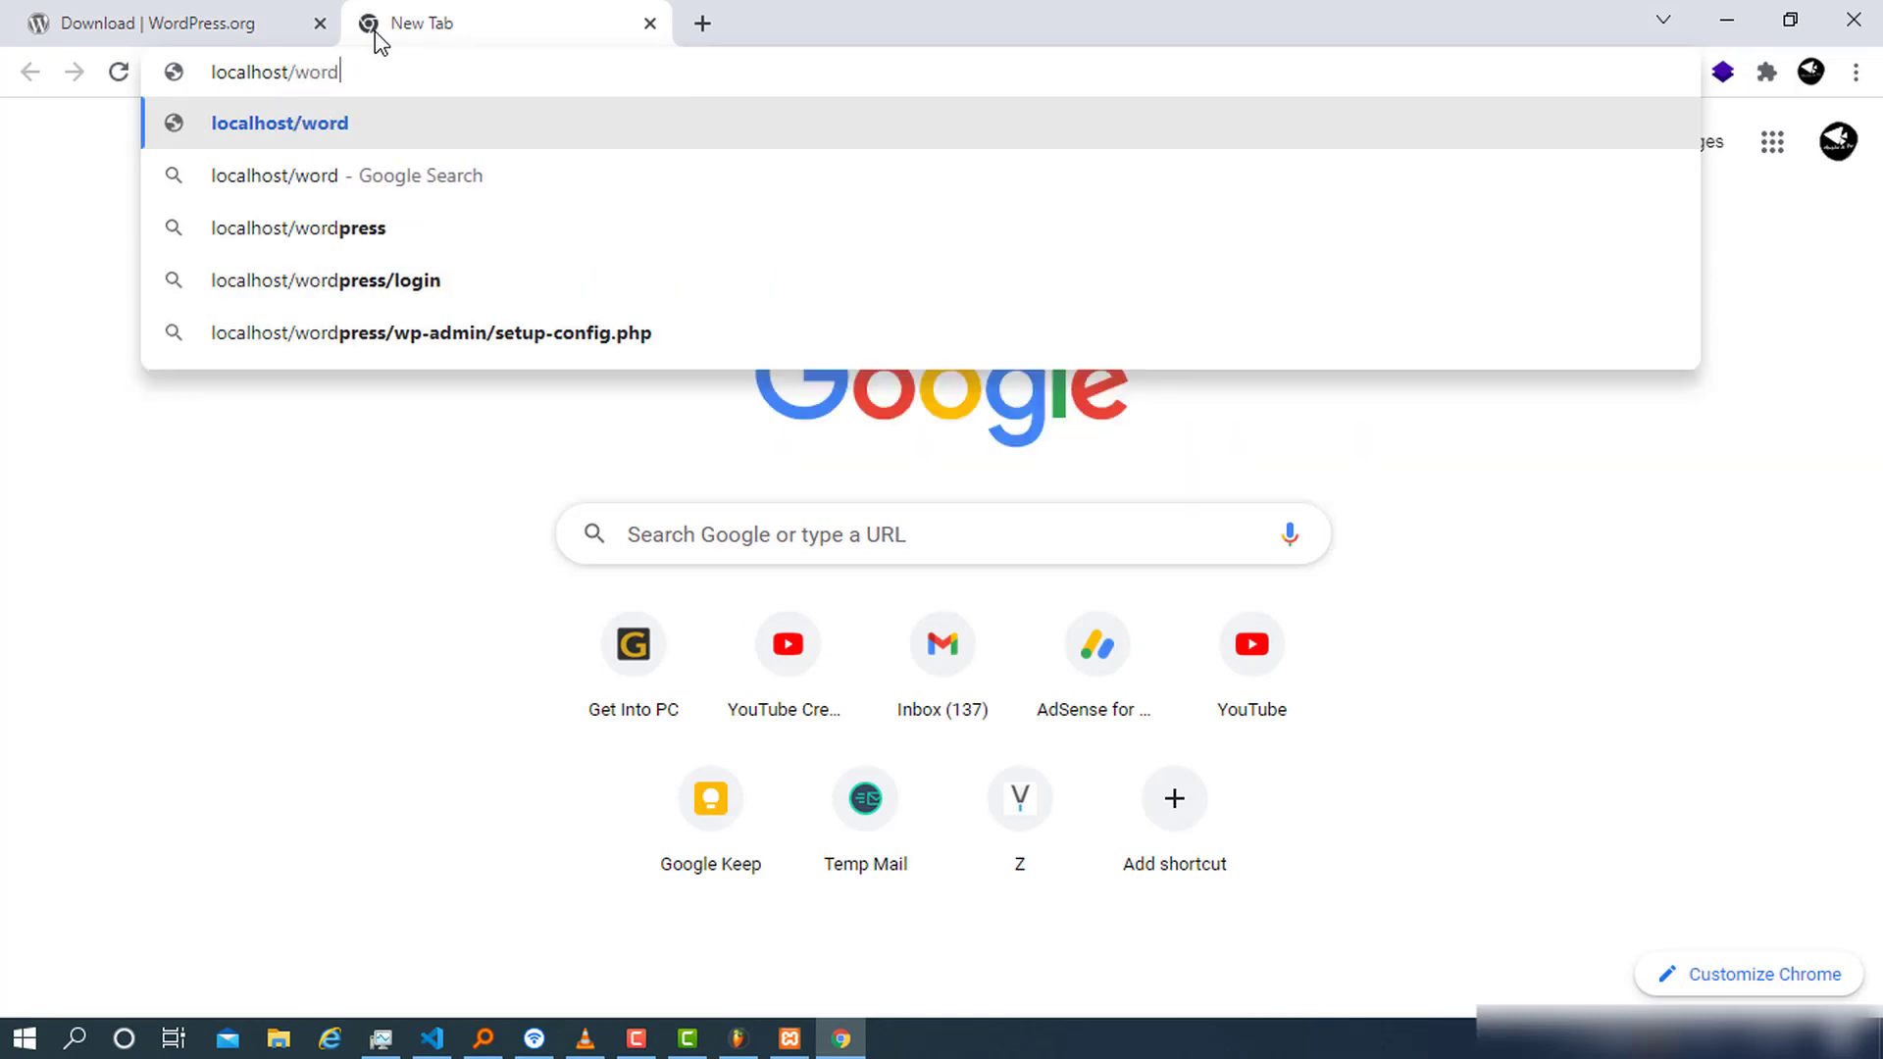
text(pressWe)
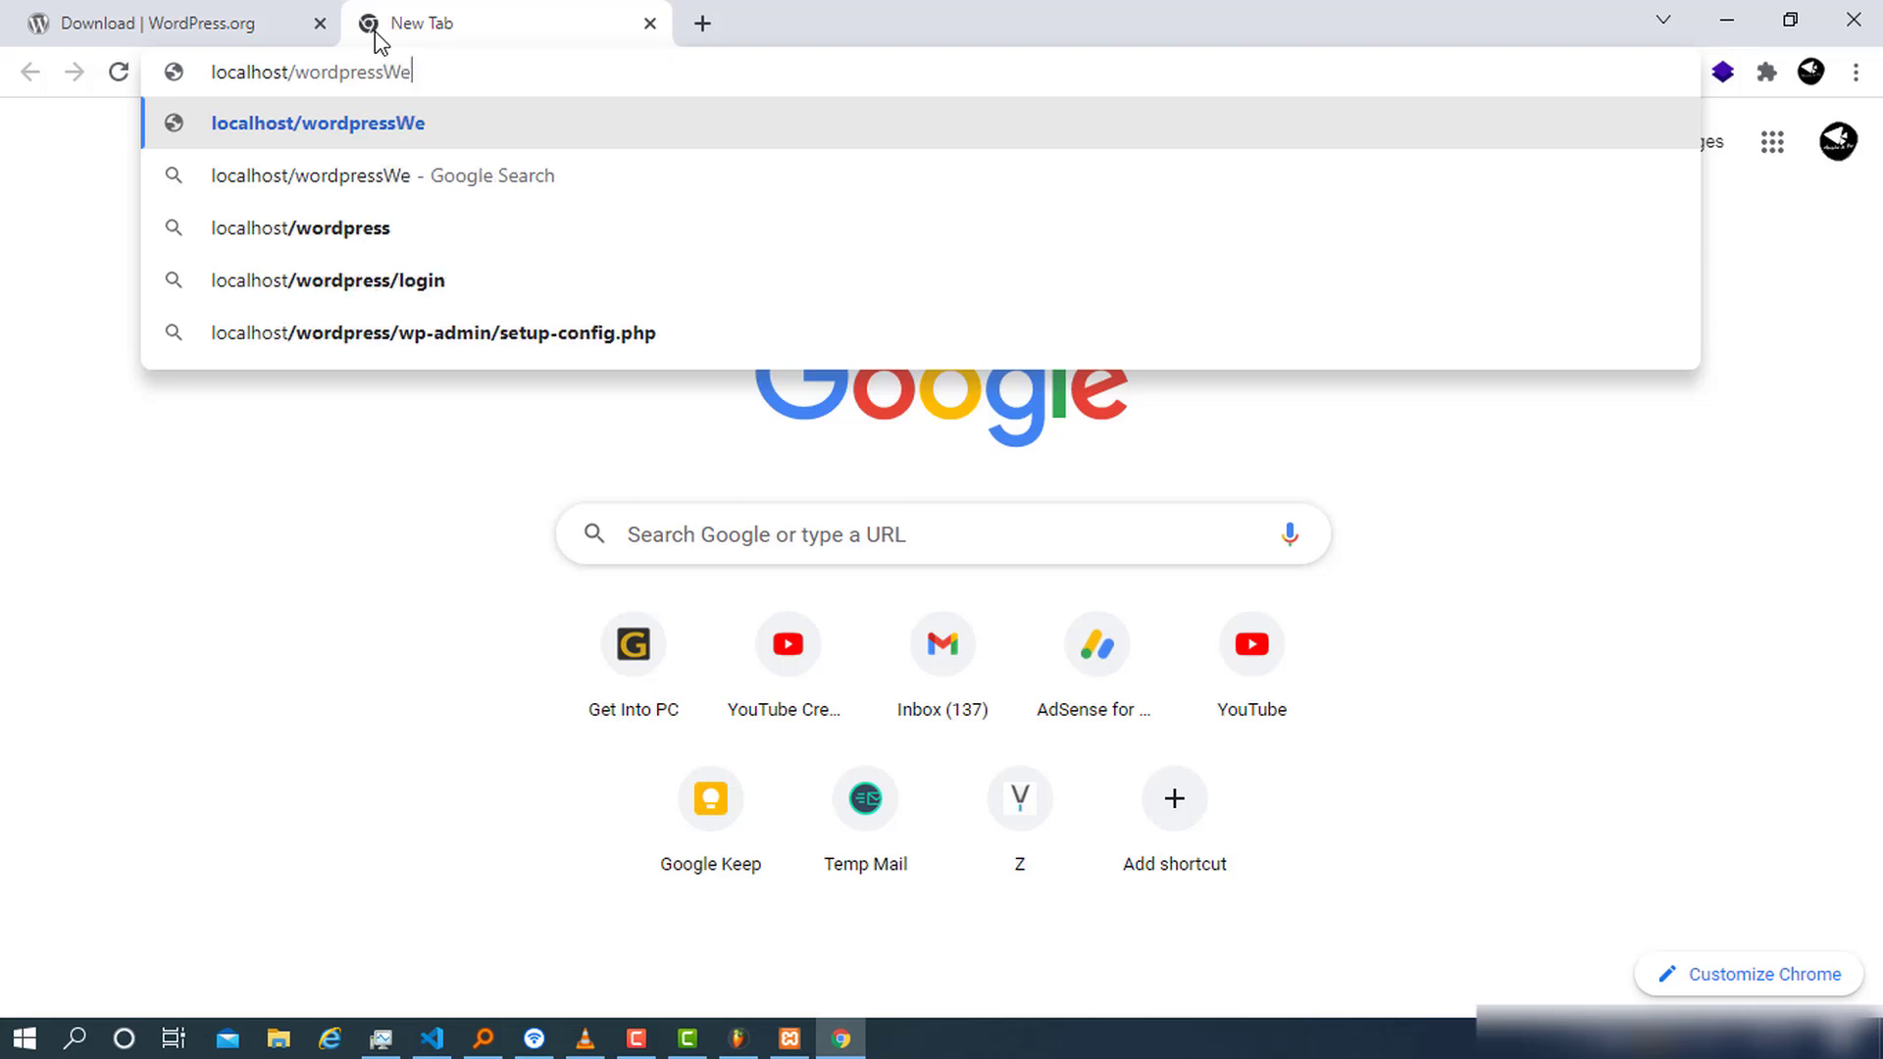
text(b)
key(Return)
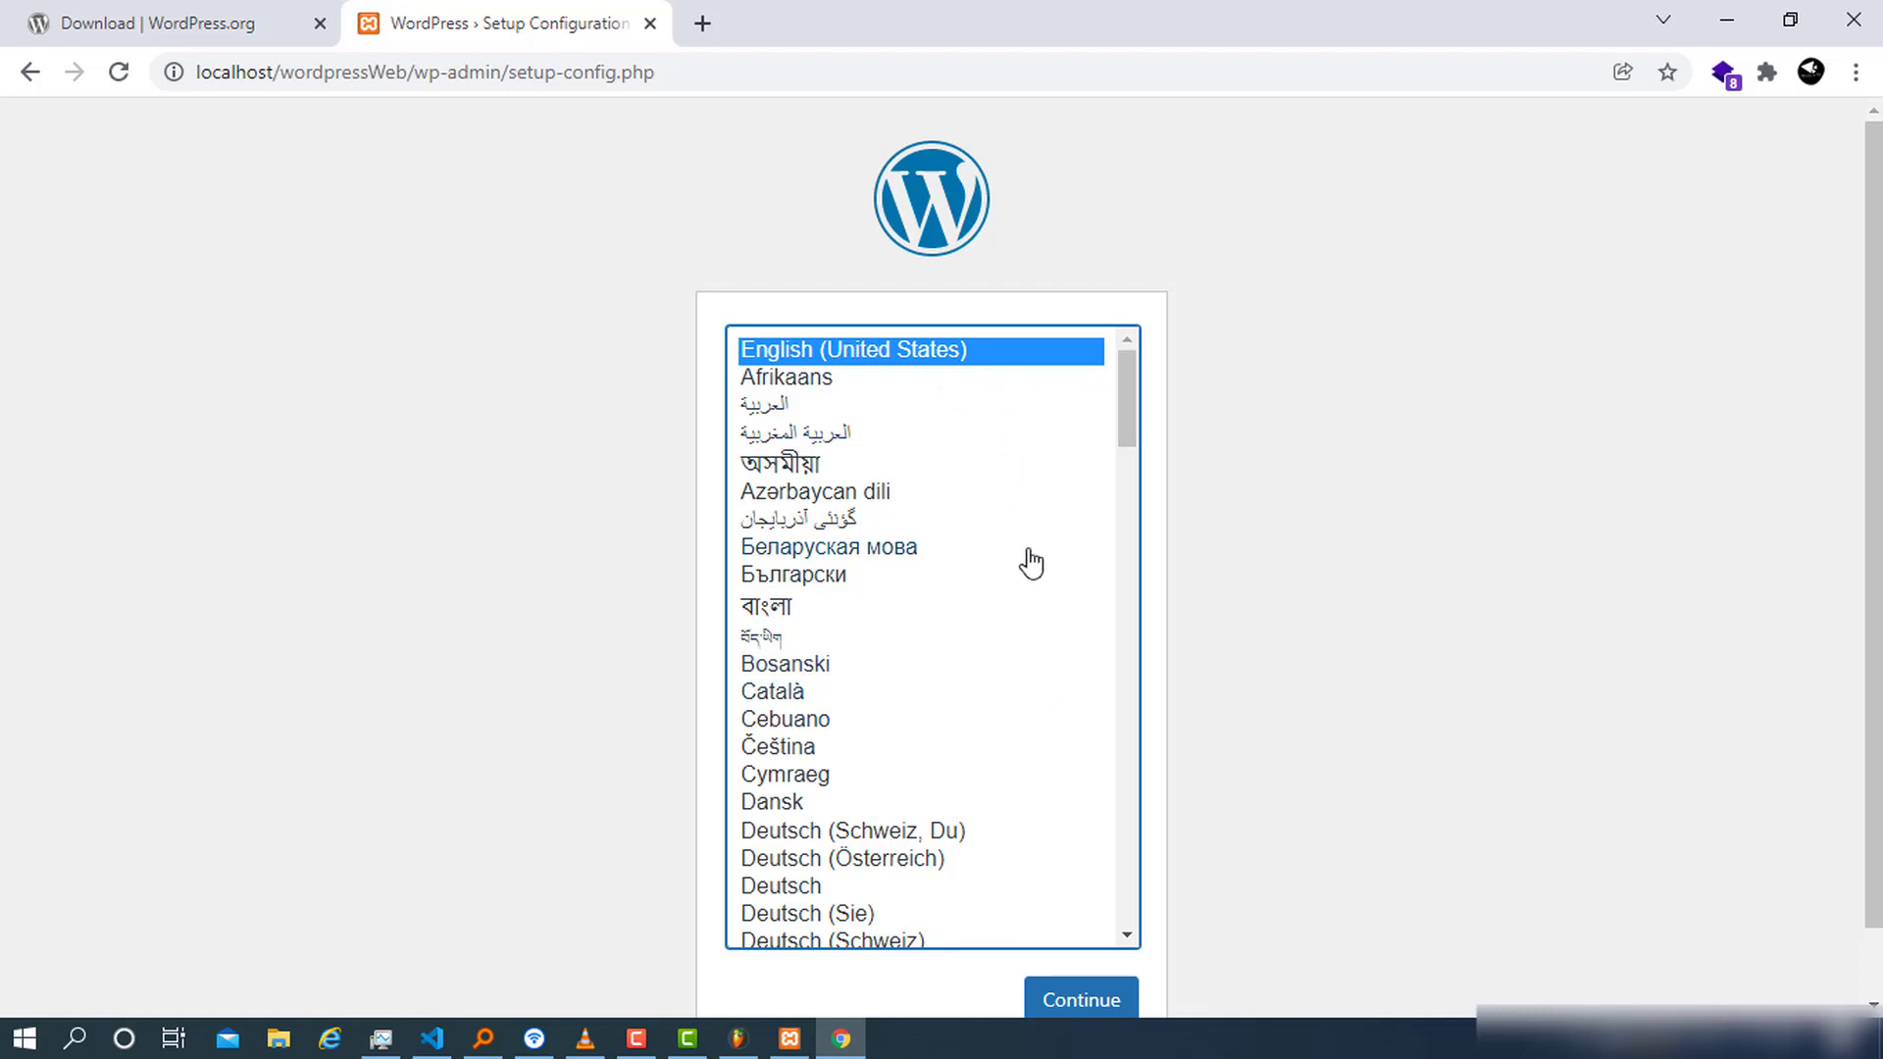
Keep English (United States) as the setup language and continue with "Let's go!" to the database form
click(1100, 1002)
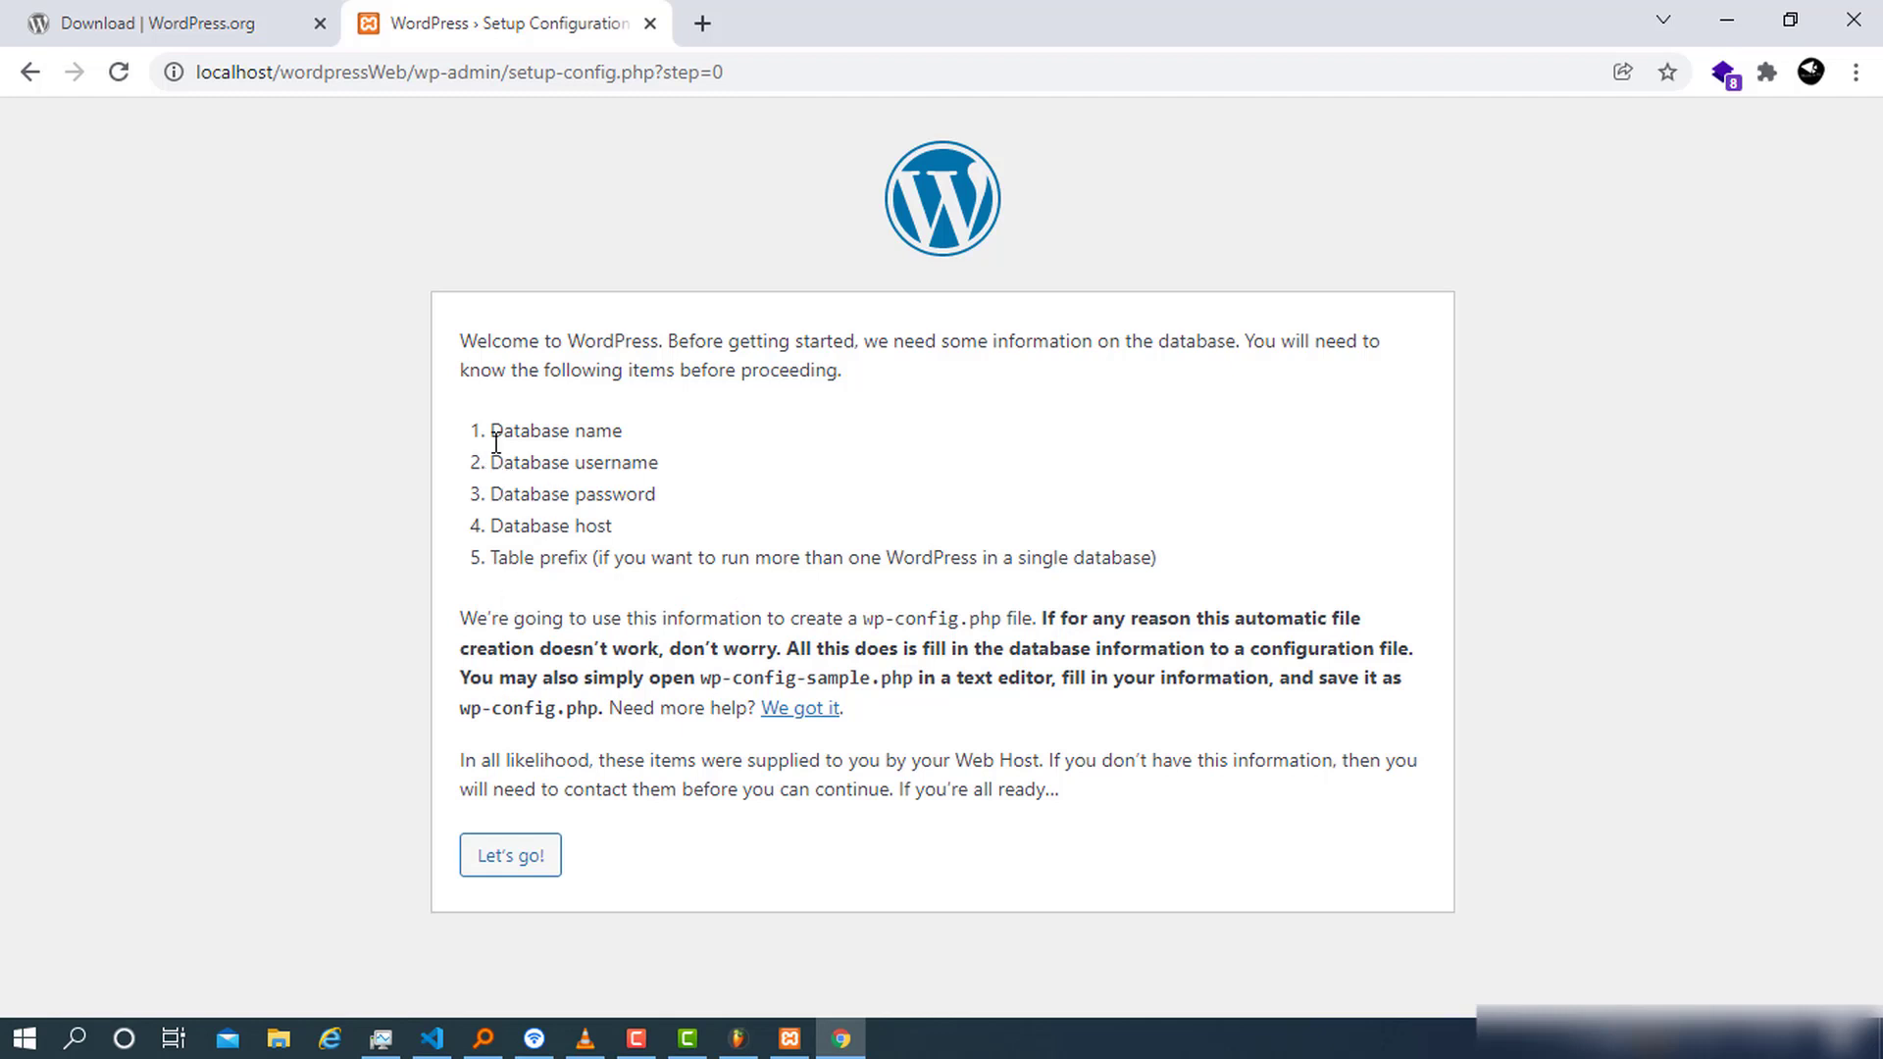
click(538, 861)
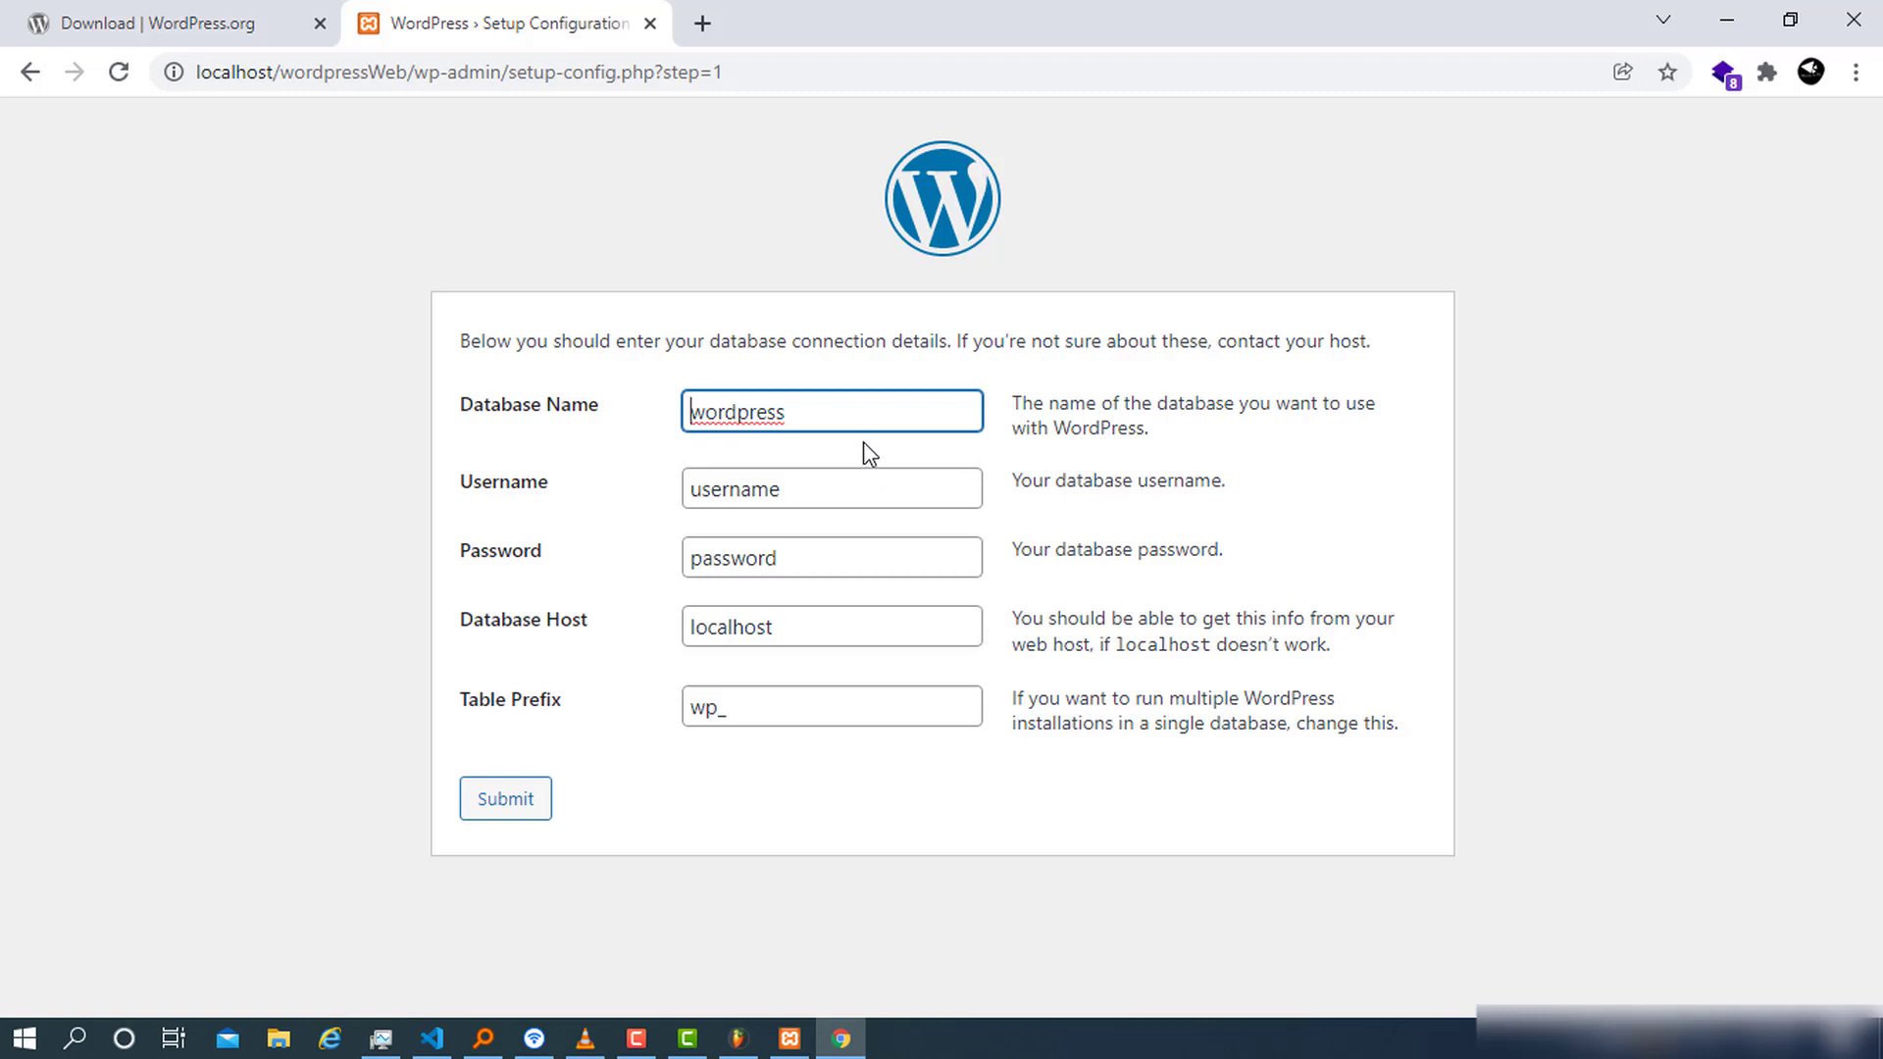
Open a new tab and pick the localhost/phpmyadmin address suggestion
click(703, 29)
text(k)
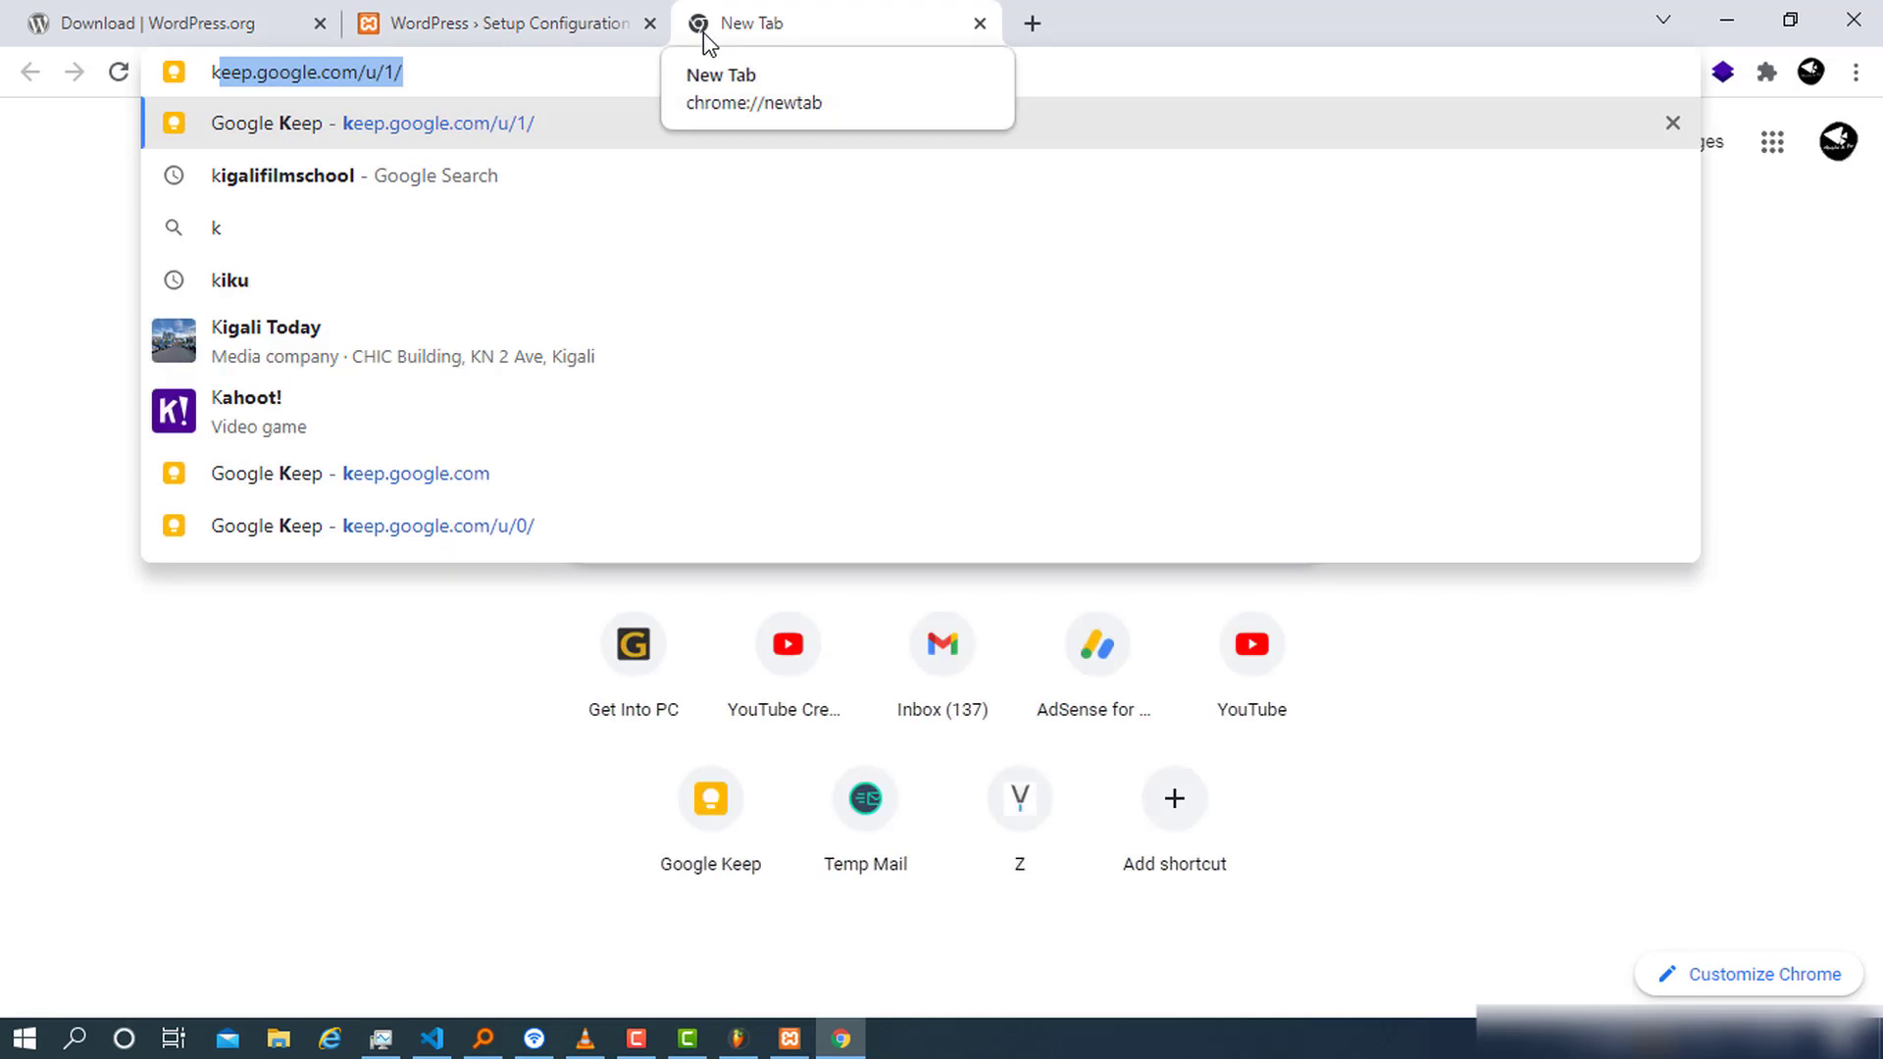
key(BackSpace)
key(BackSpace)
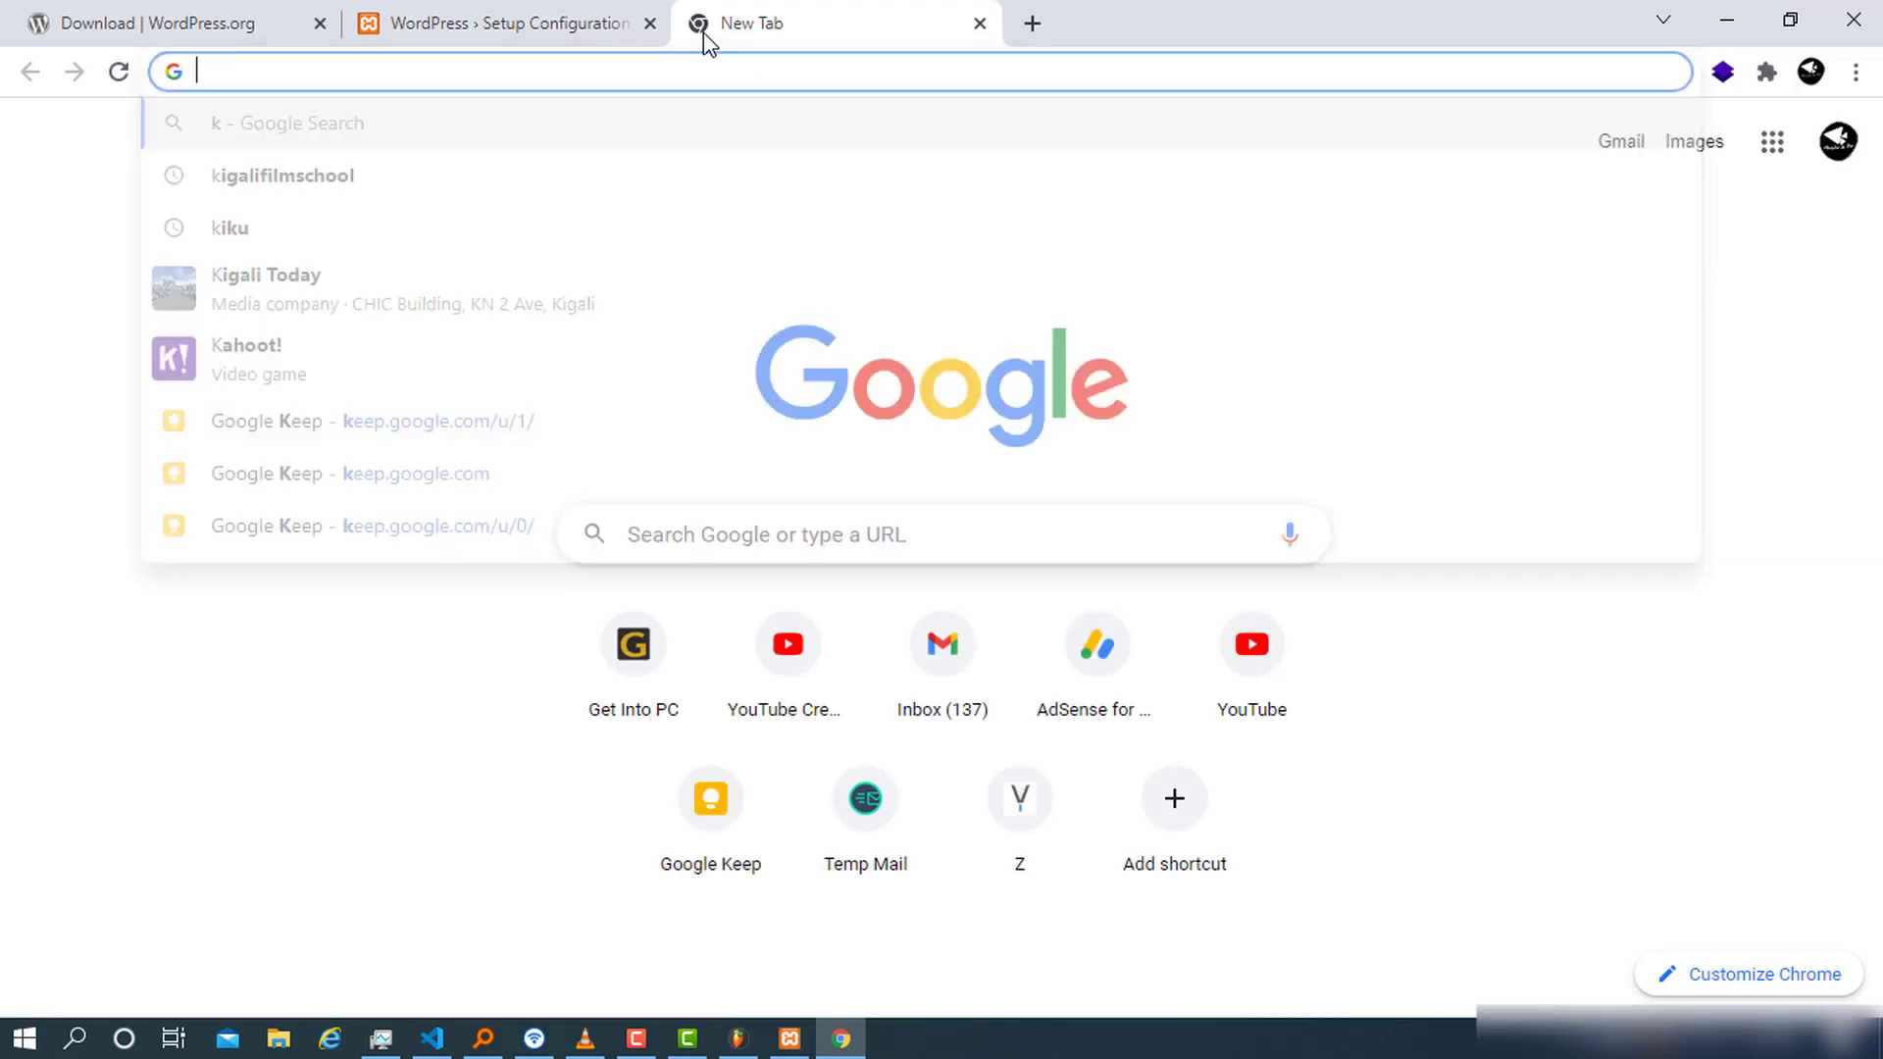
text(localhost:8765)
key(BackSpace)
key(BackSpace)
key(BackSpace)
key(BackSpace)
key(BackSpace)
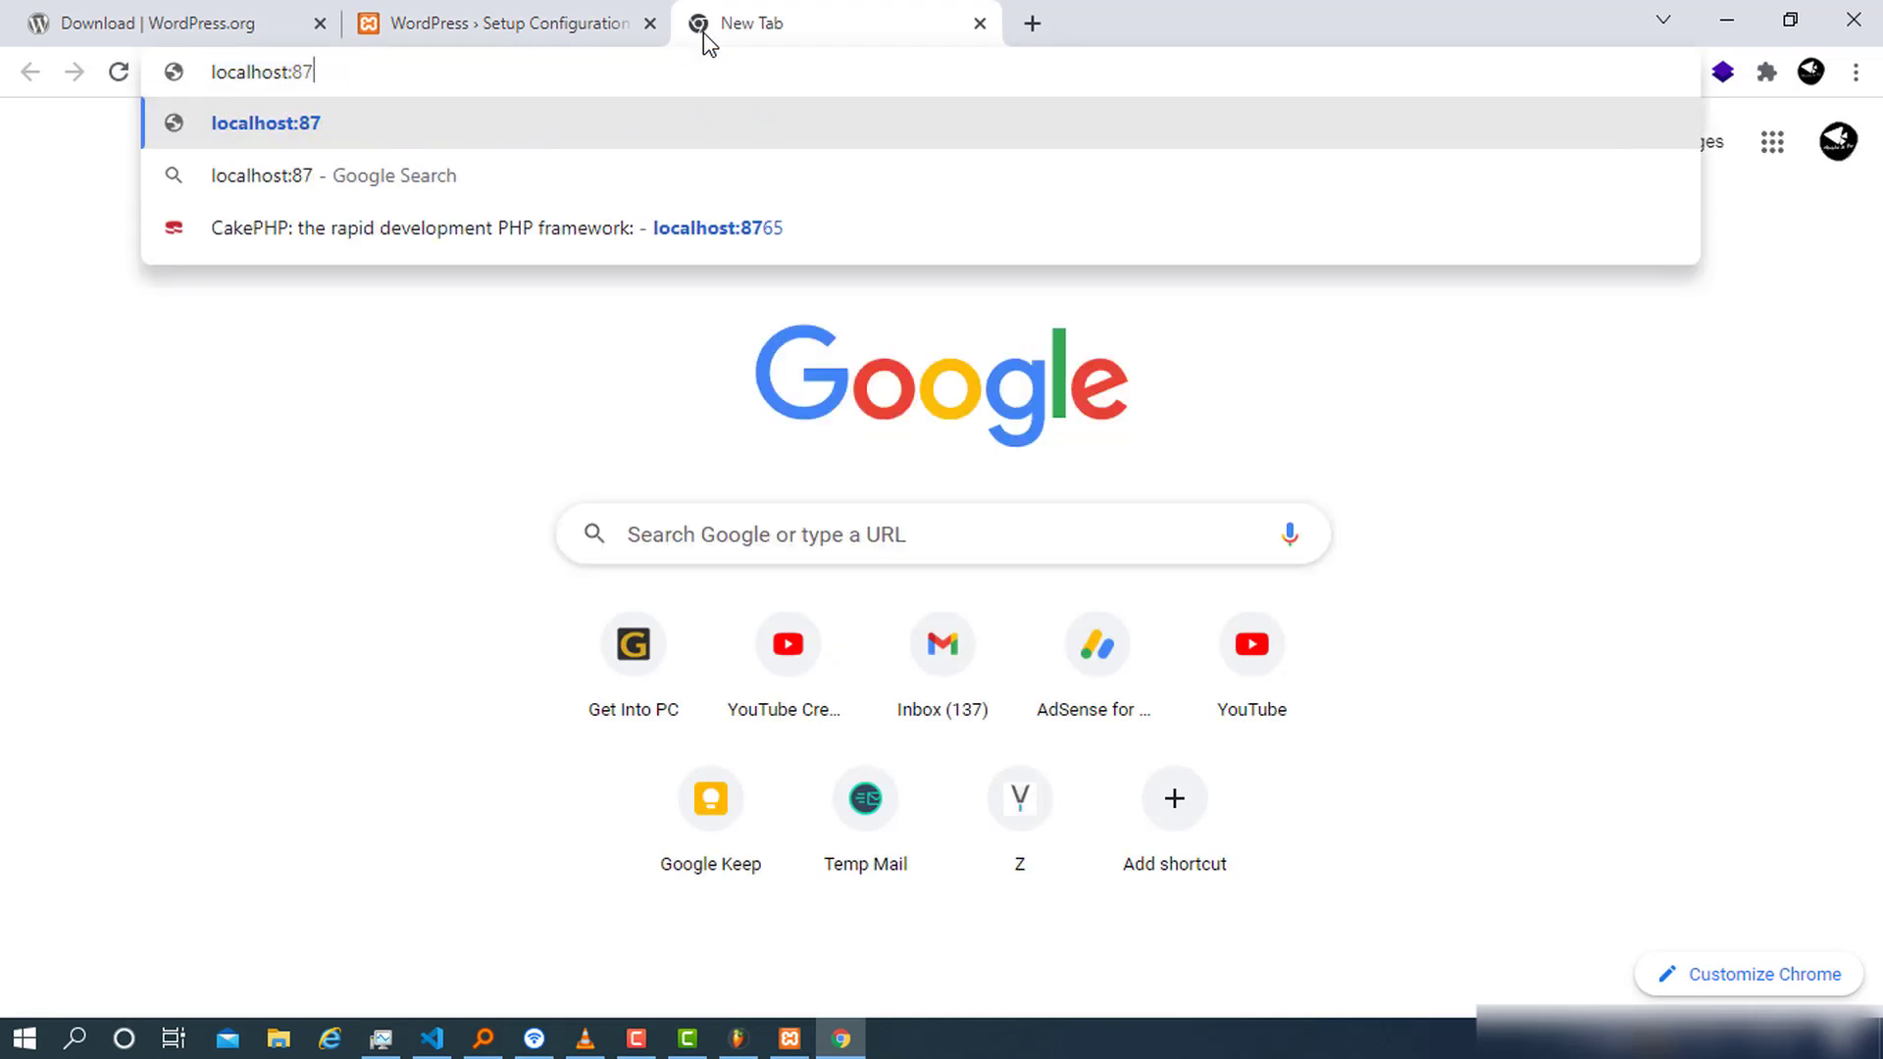
text(/)
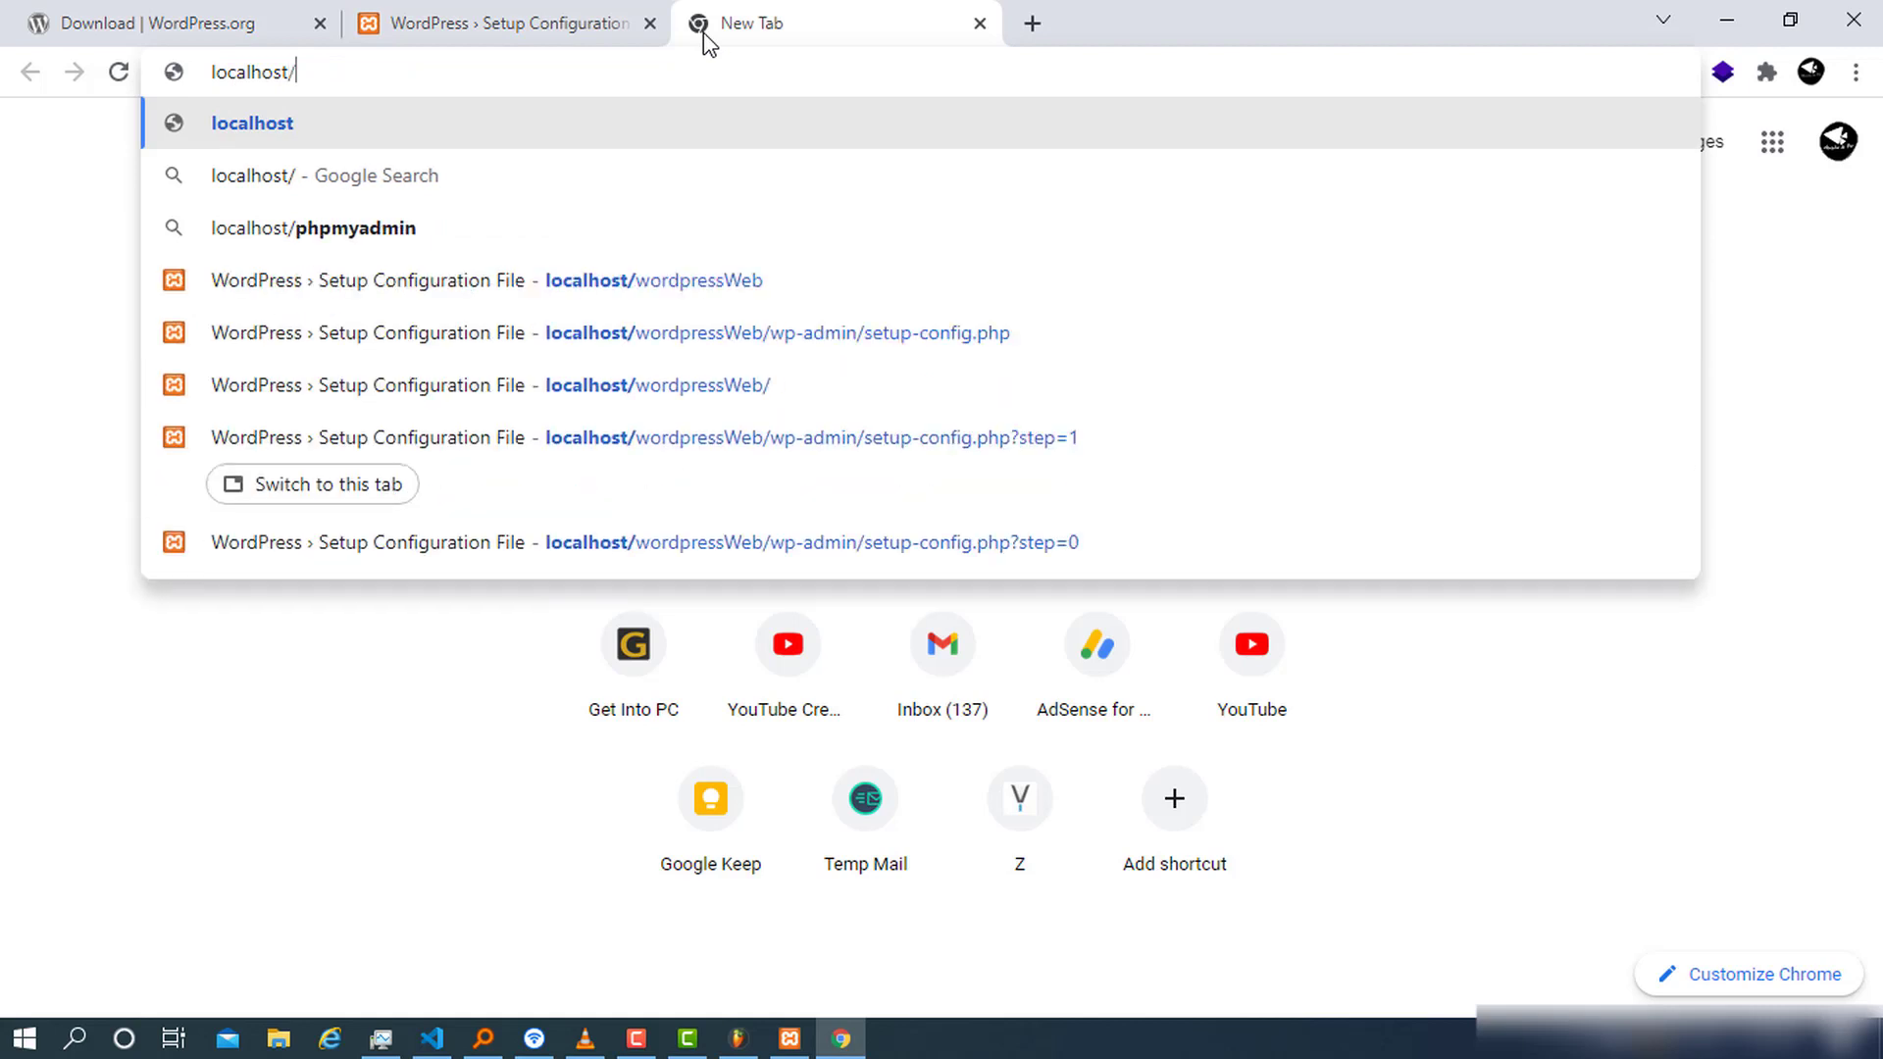
text(phpmyadmin)
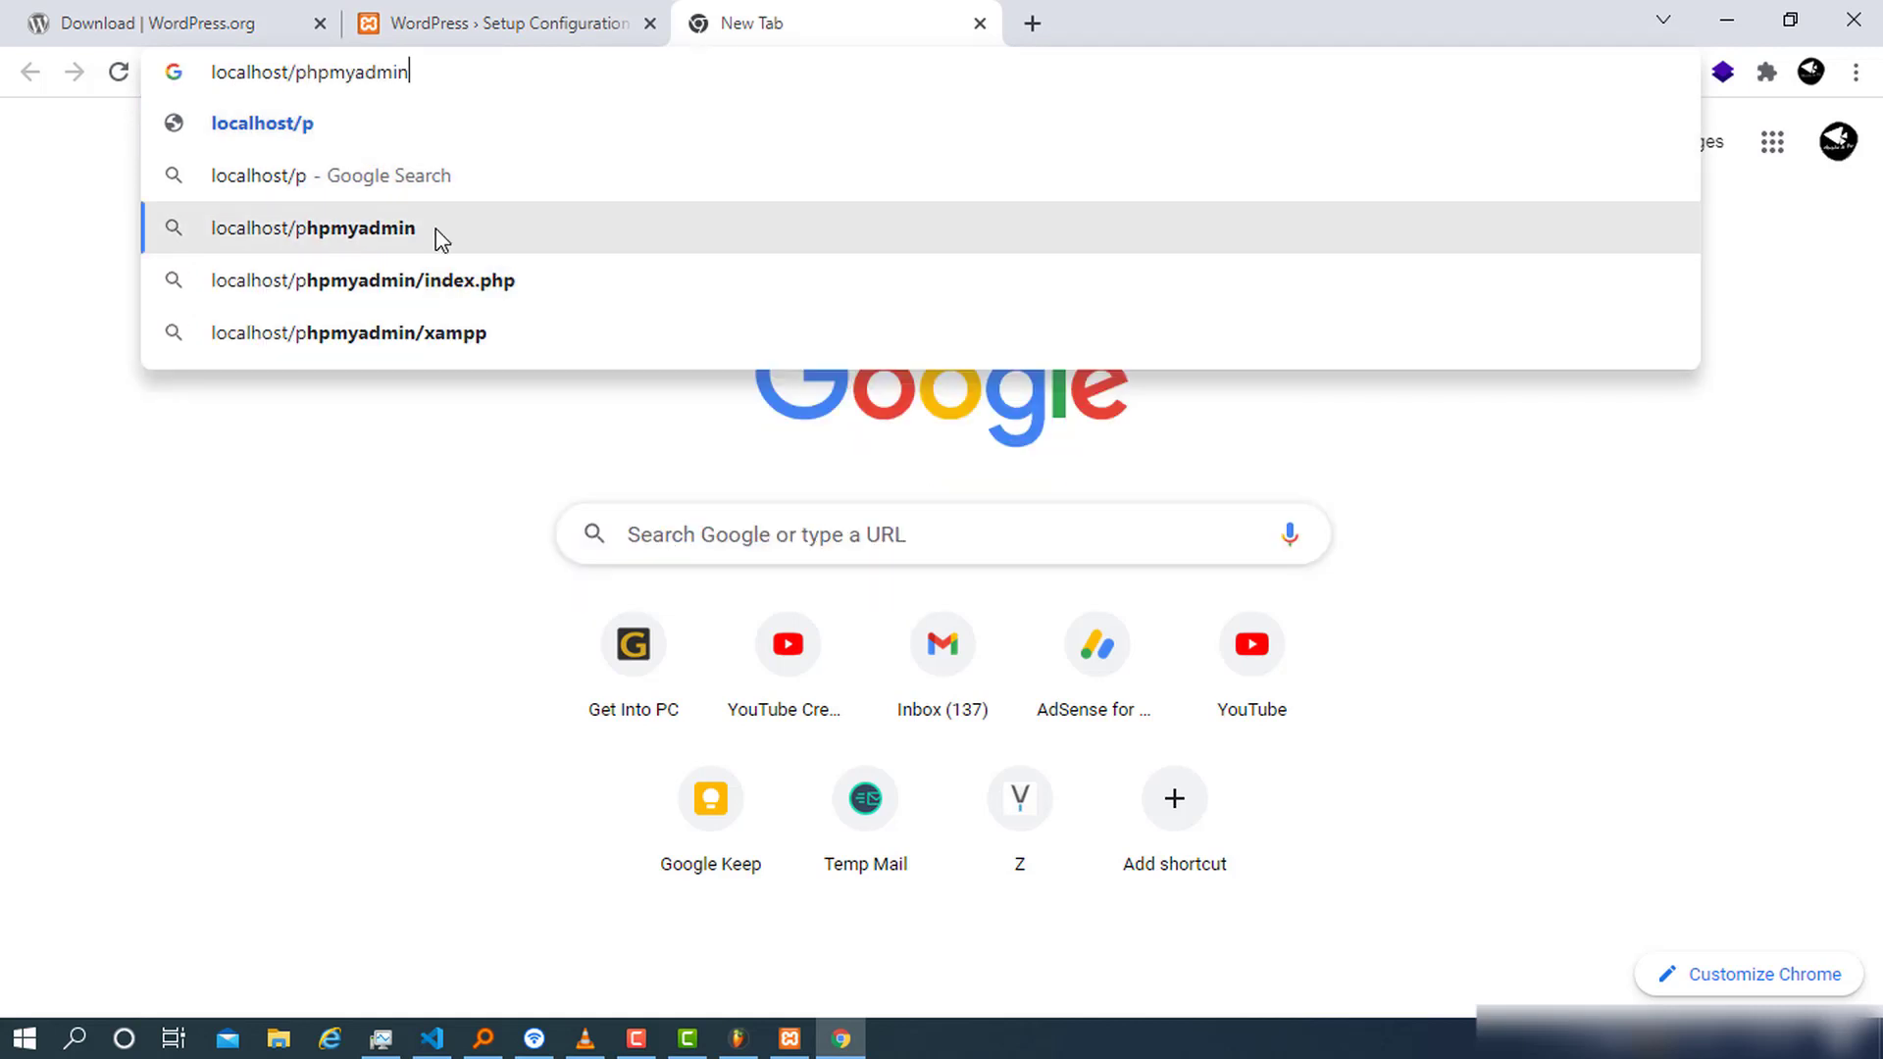
click(437, 228)
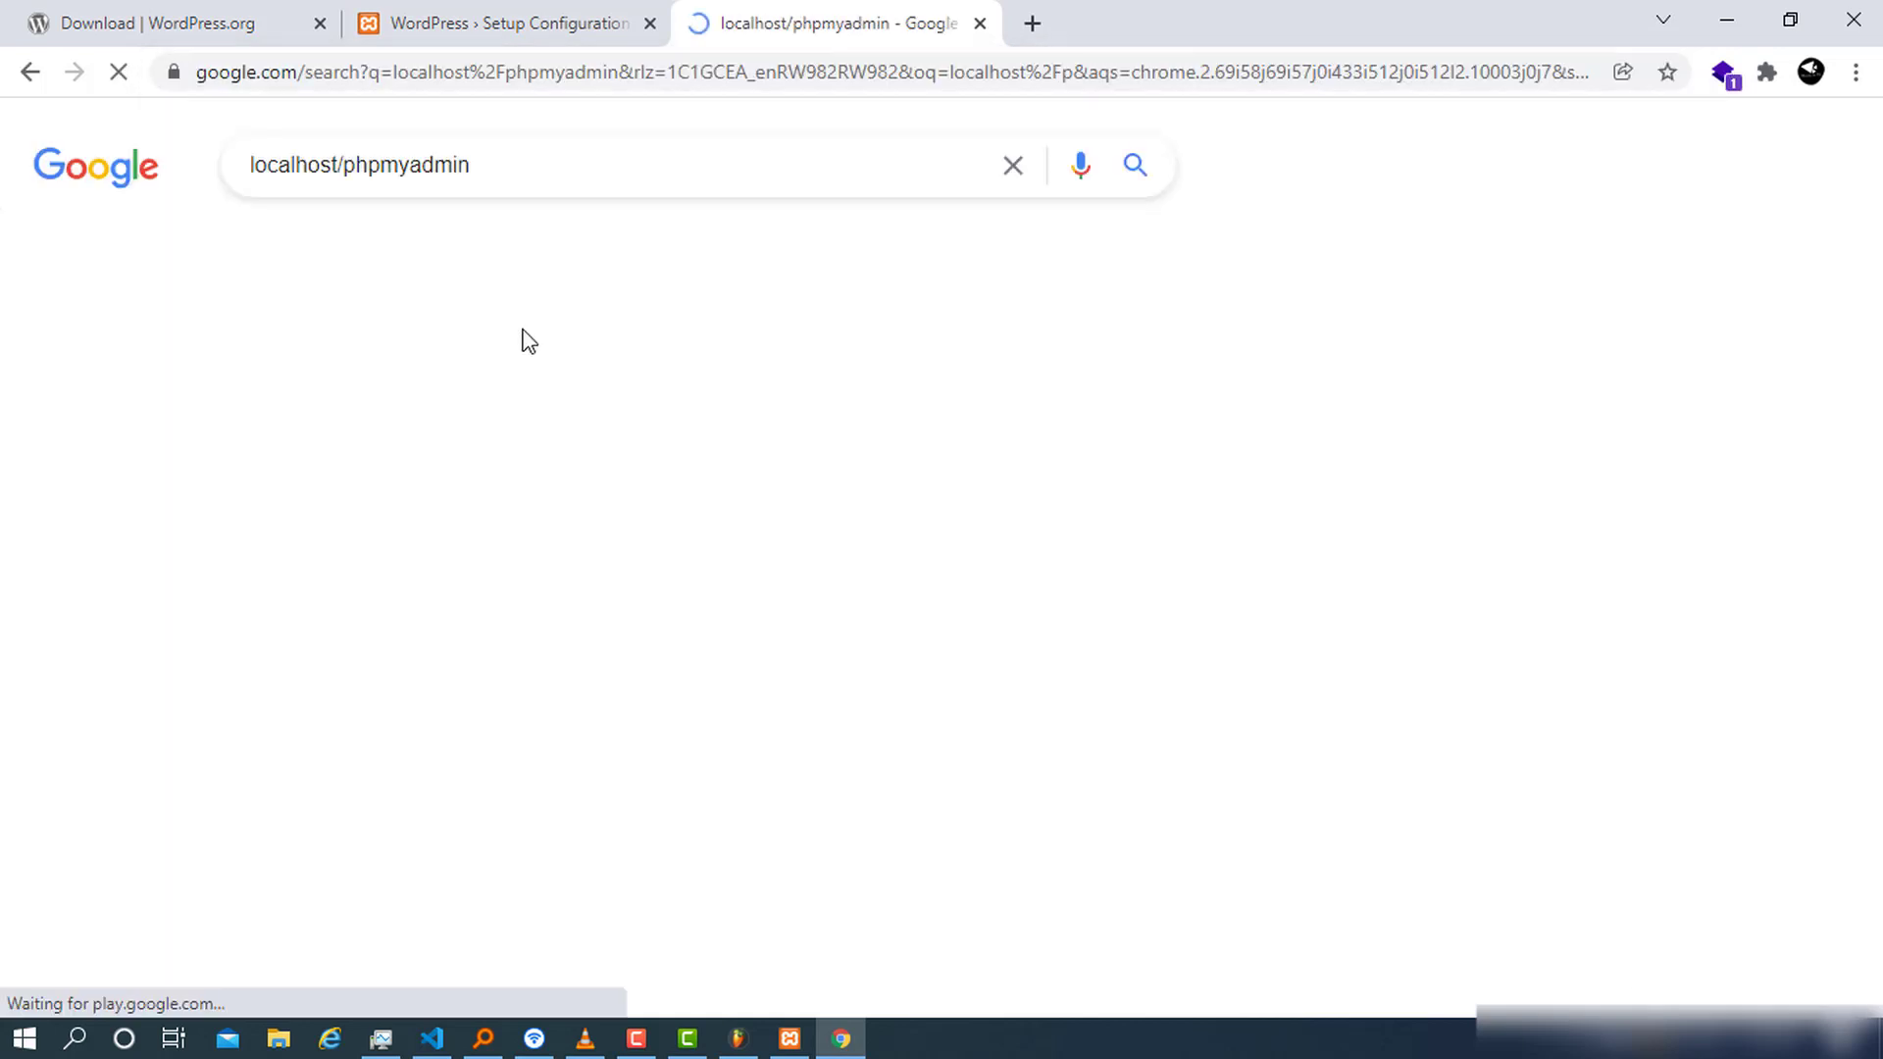
Retype the address as localhost/phpmyadmin without the port and load phpMyAdmin
click(478, 57)
text(p)
key(BackSpace)
key(BackSpace)
text(l)
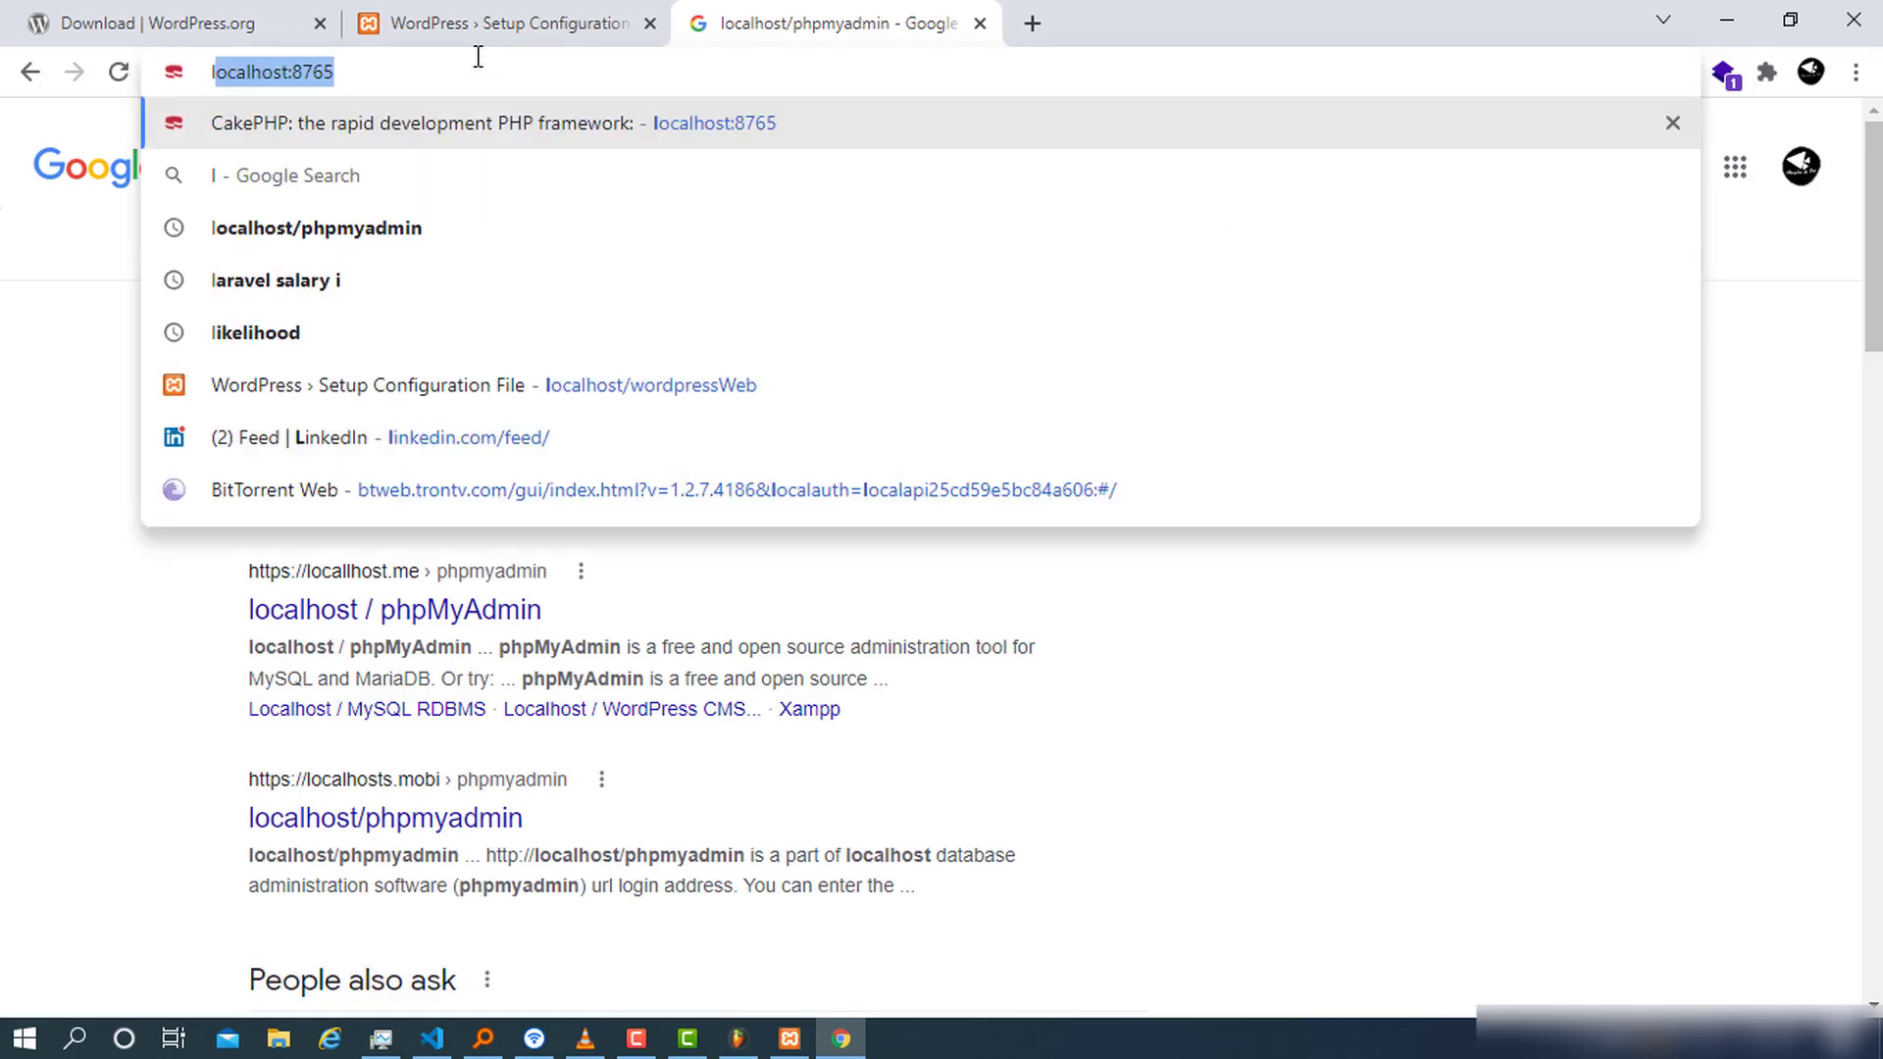
text(ca)
key(BackSpace)
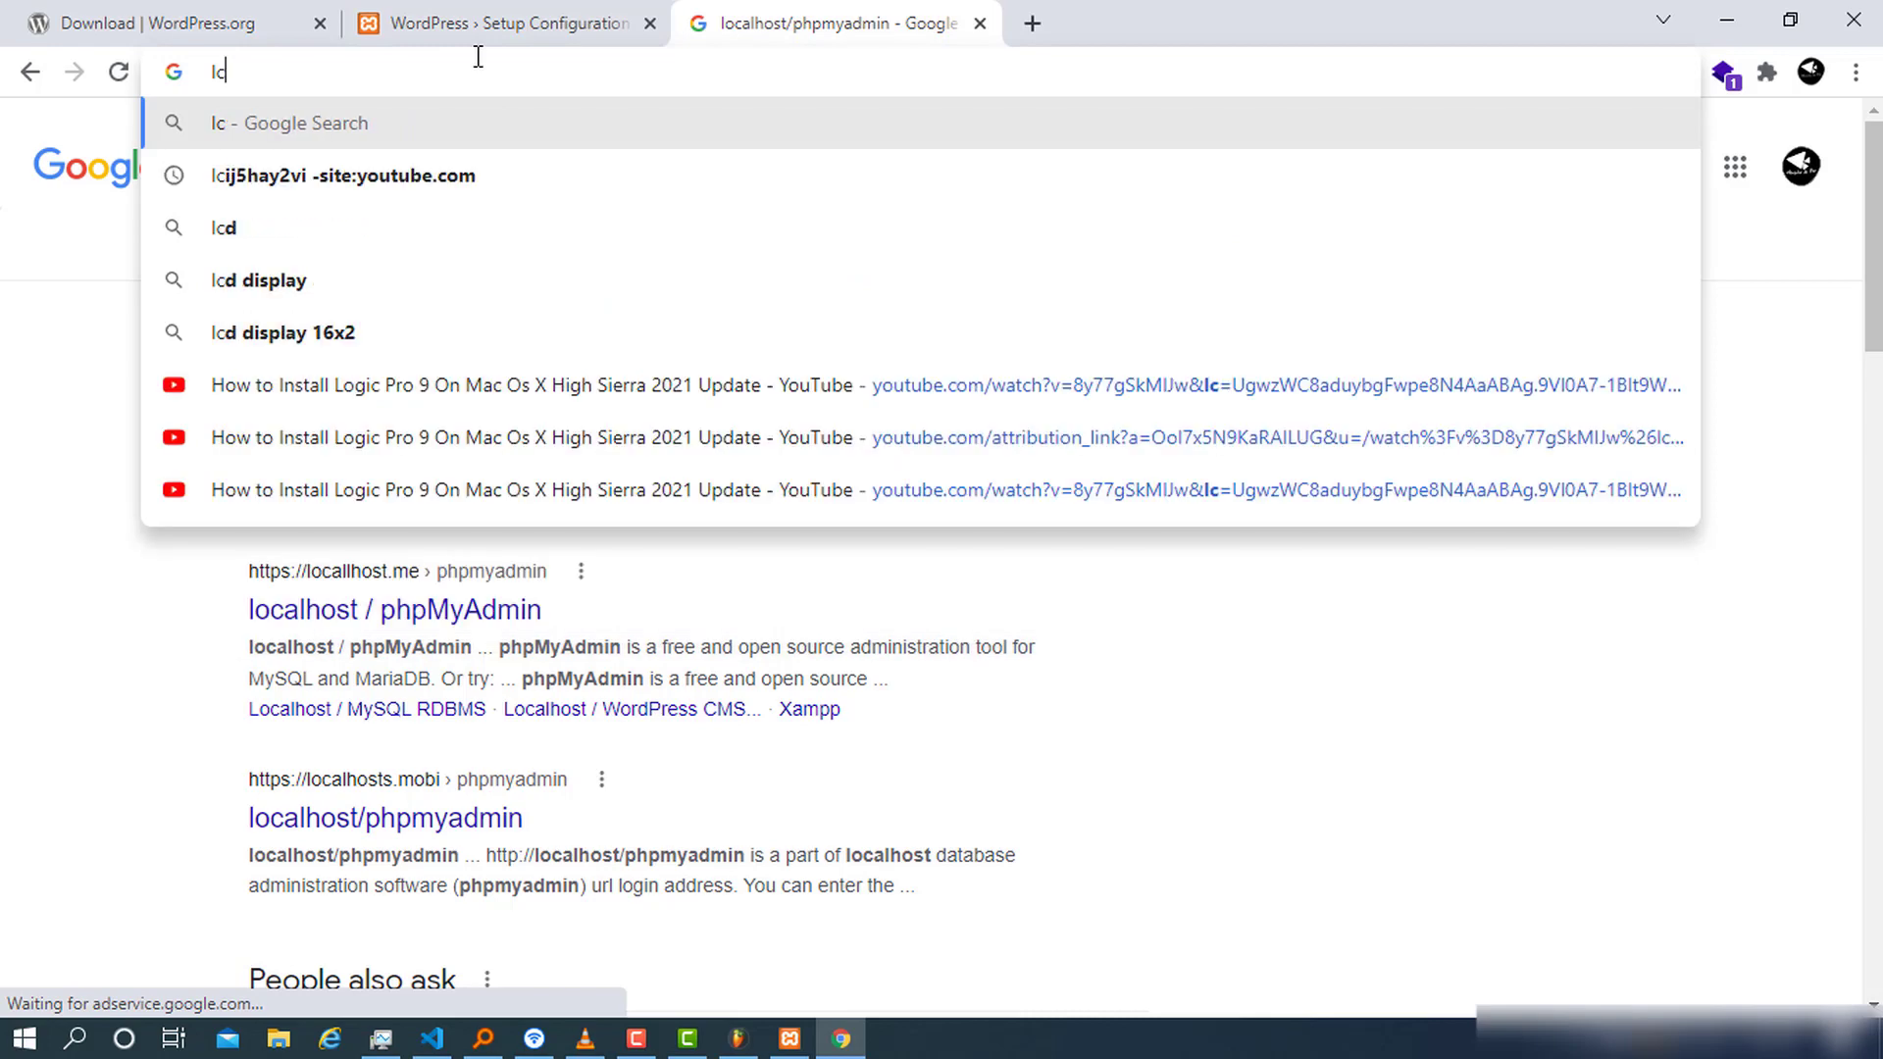
key(BackSpace)
text(ocalhost:8765)
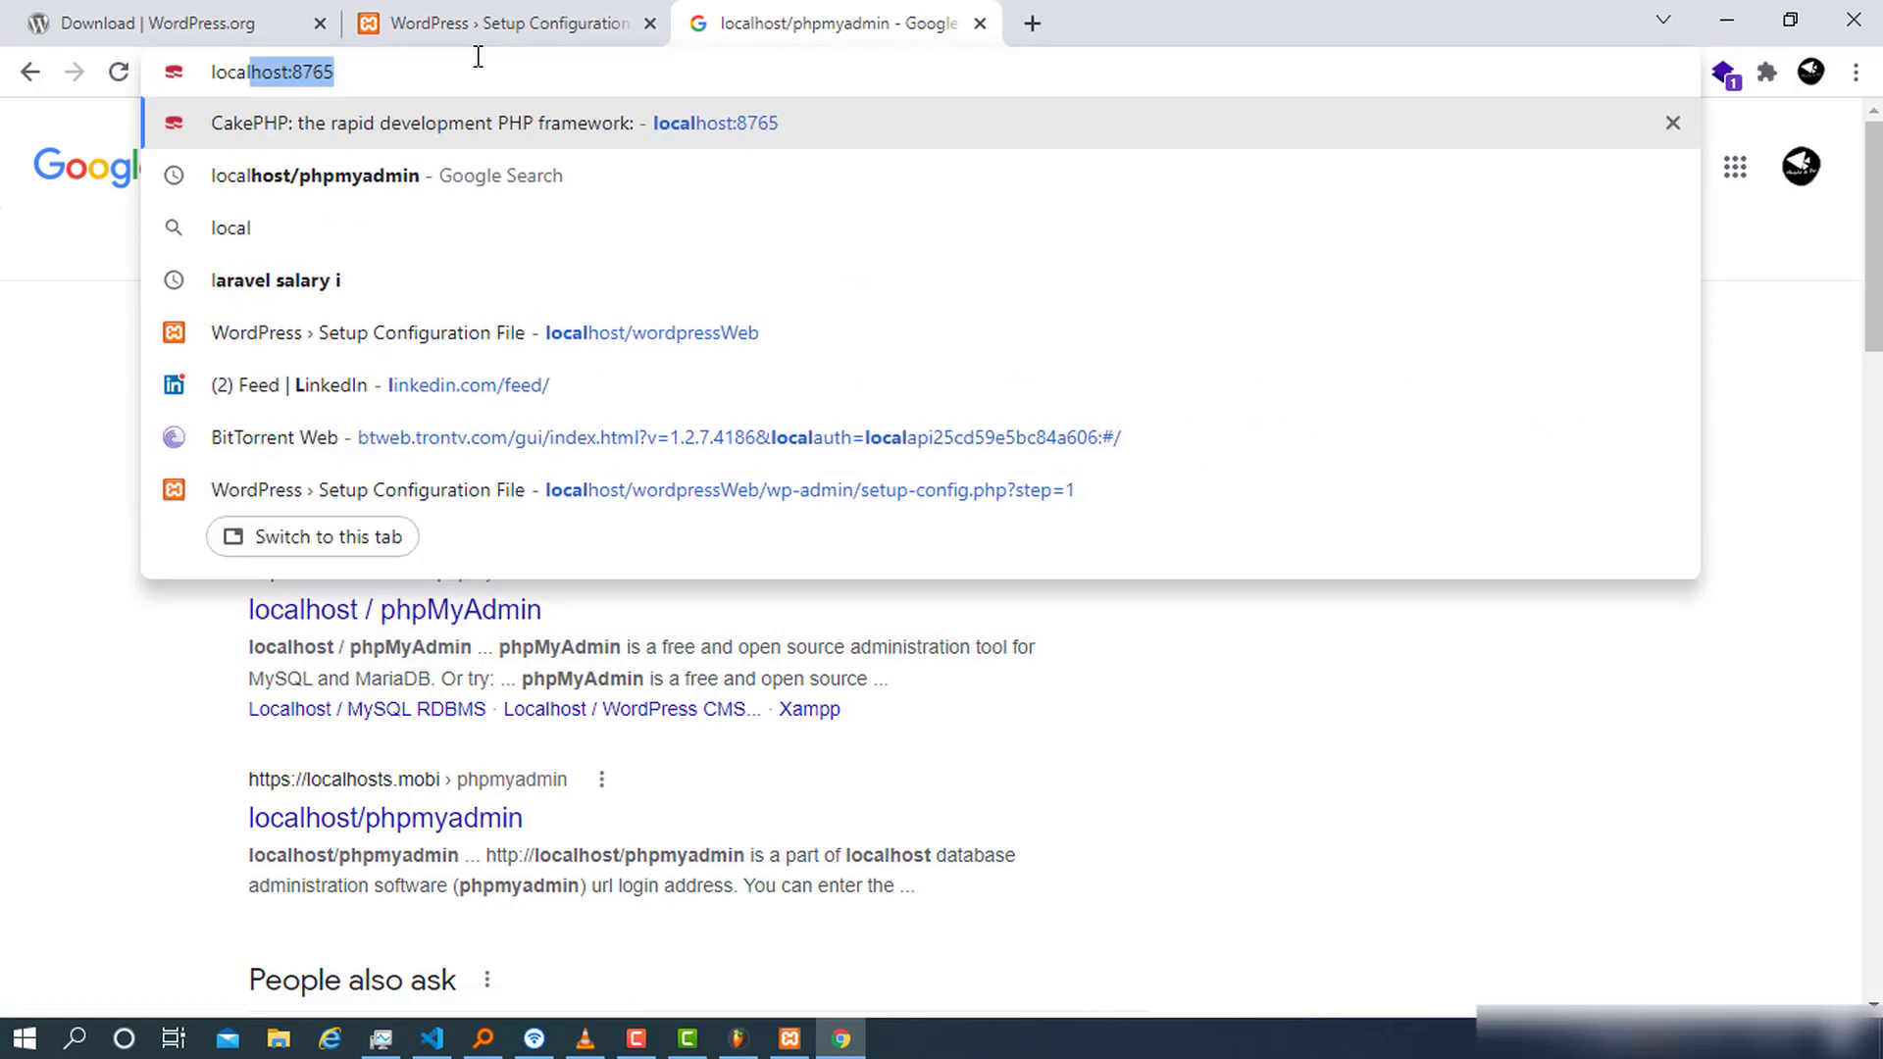
key(Right)
key(BackSpace)
key(BackSpace)
key(BackSpace)
key(BackSpace)
key(BackSpace)
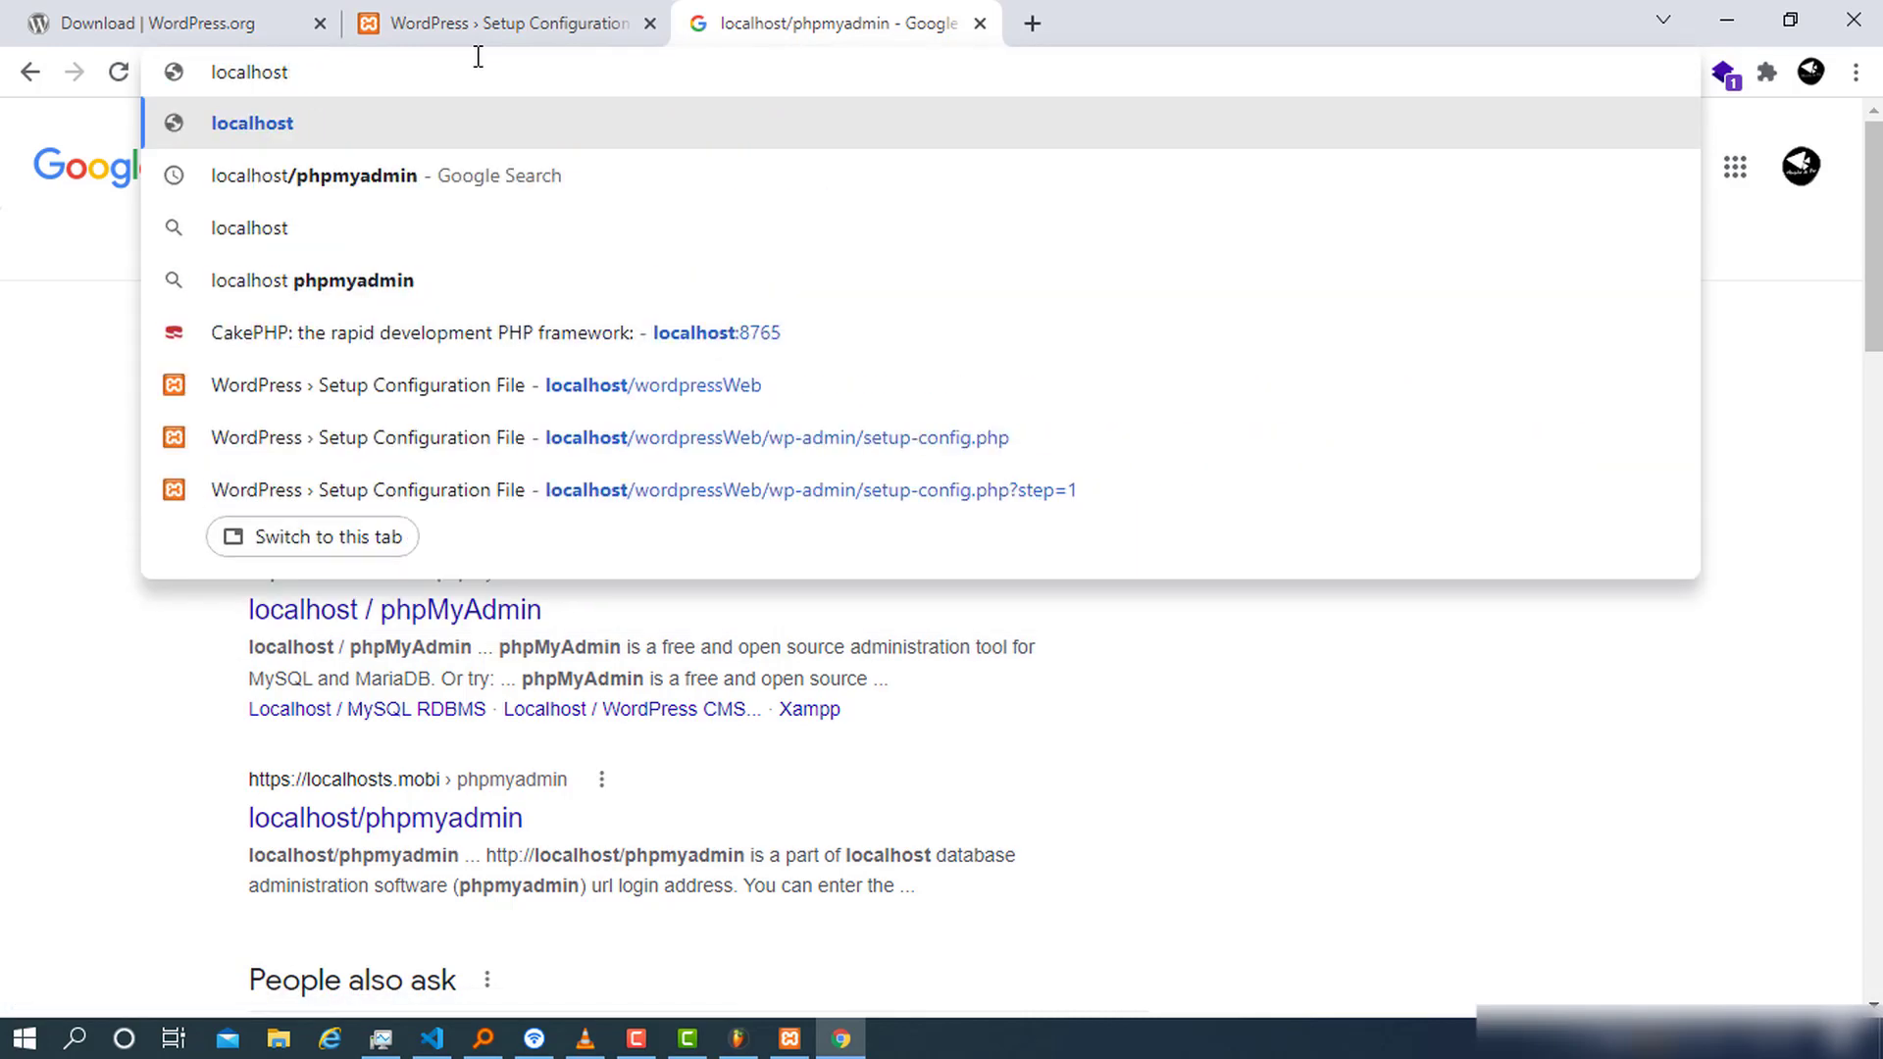
text(/phpmyadmin)
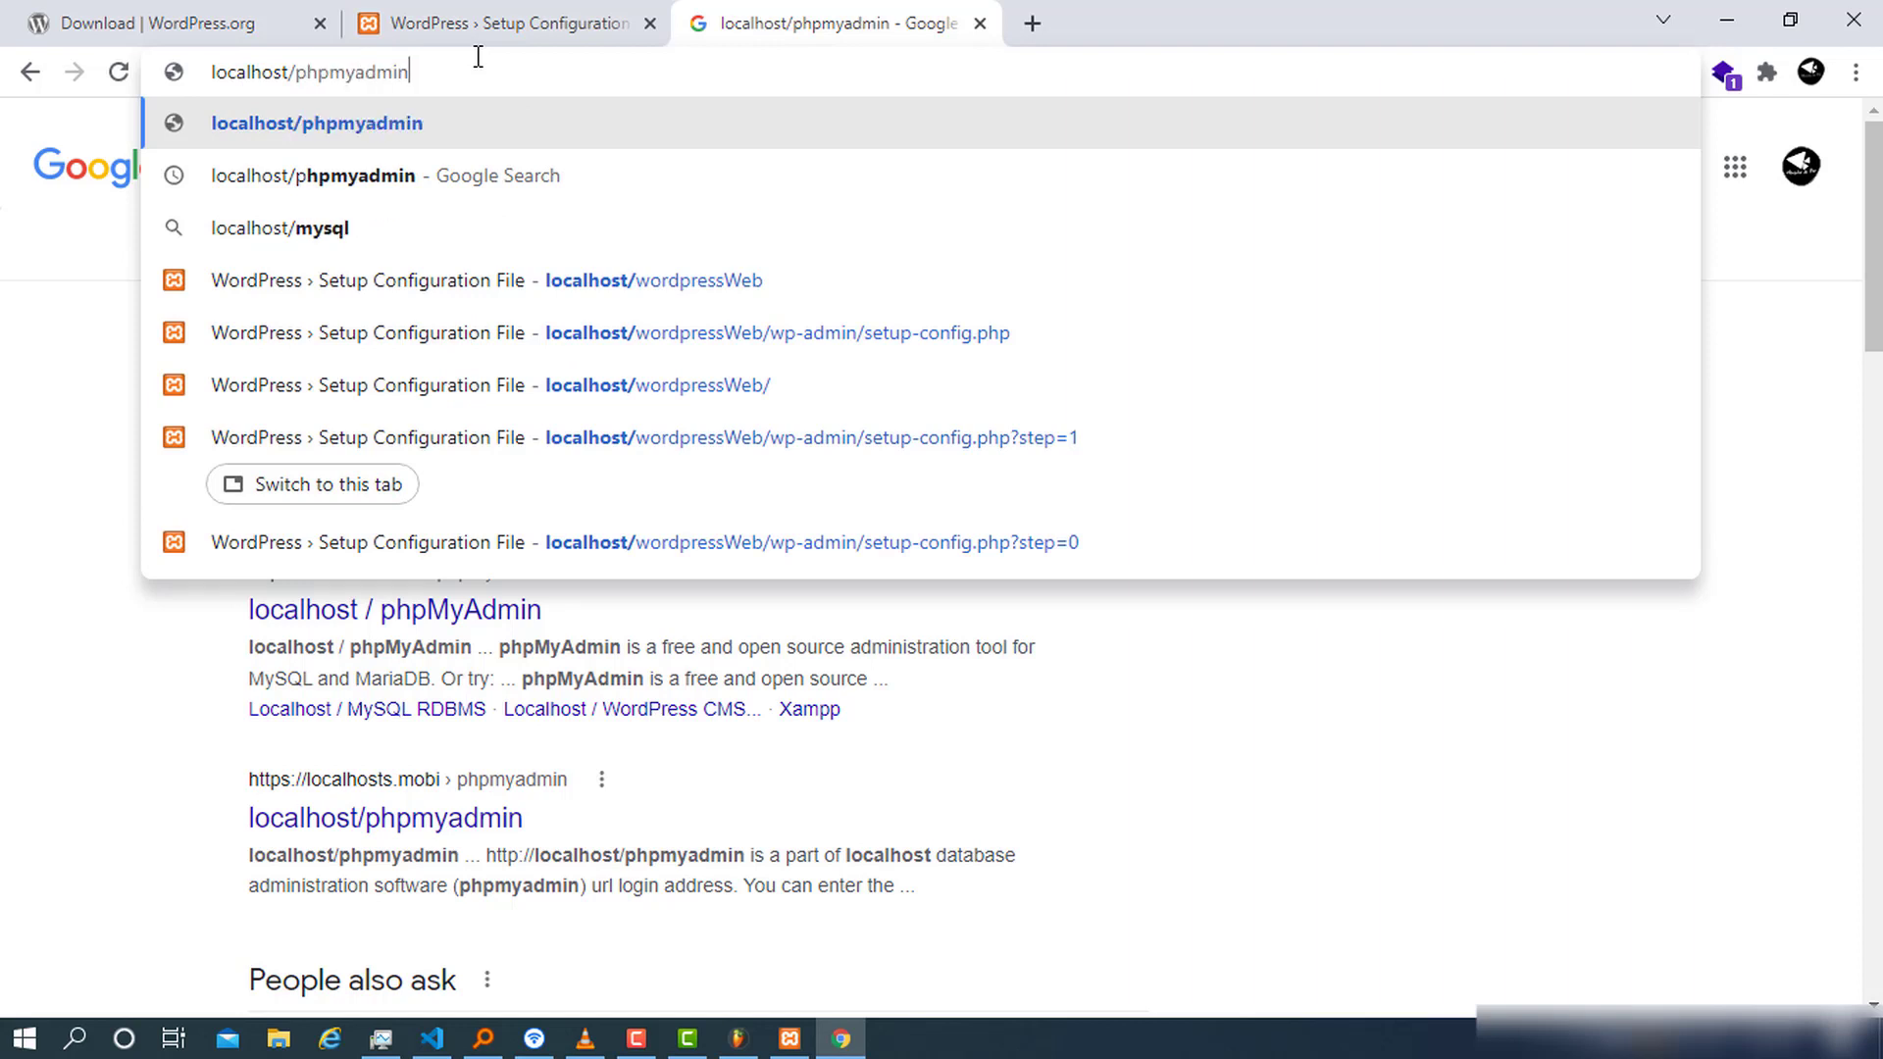
key(Return)
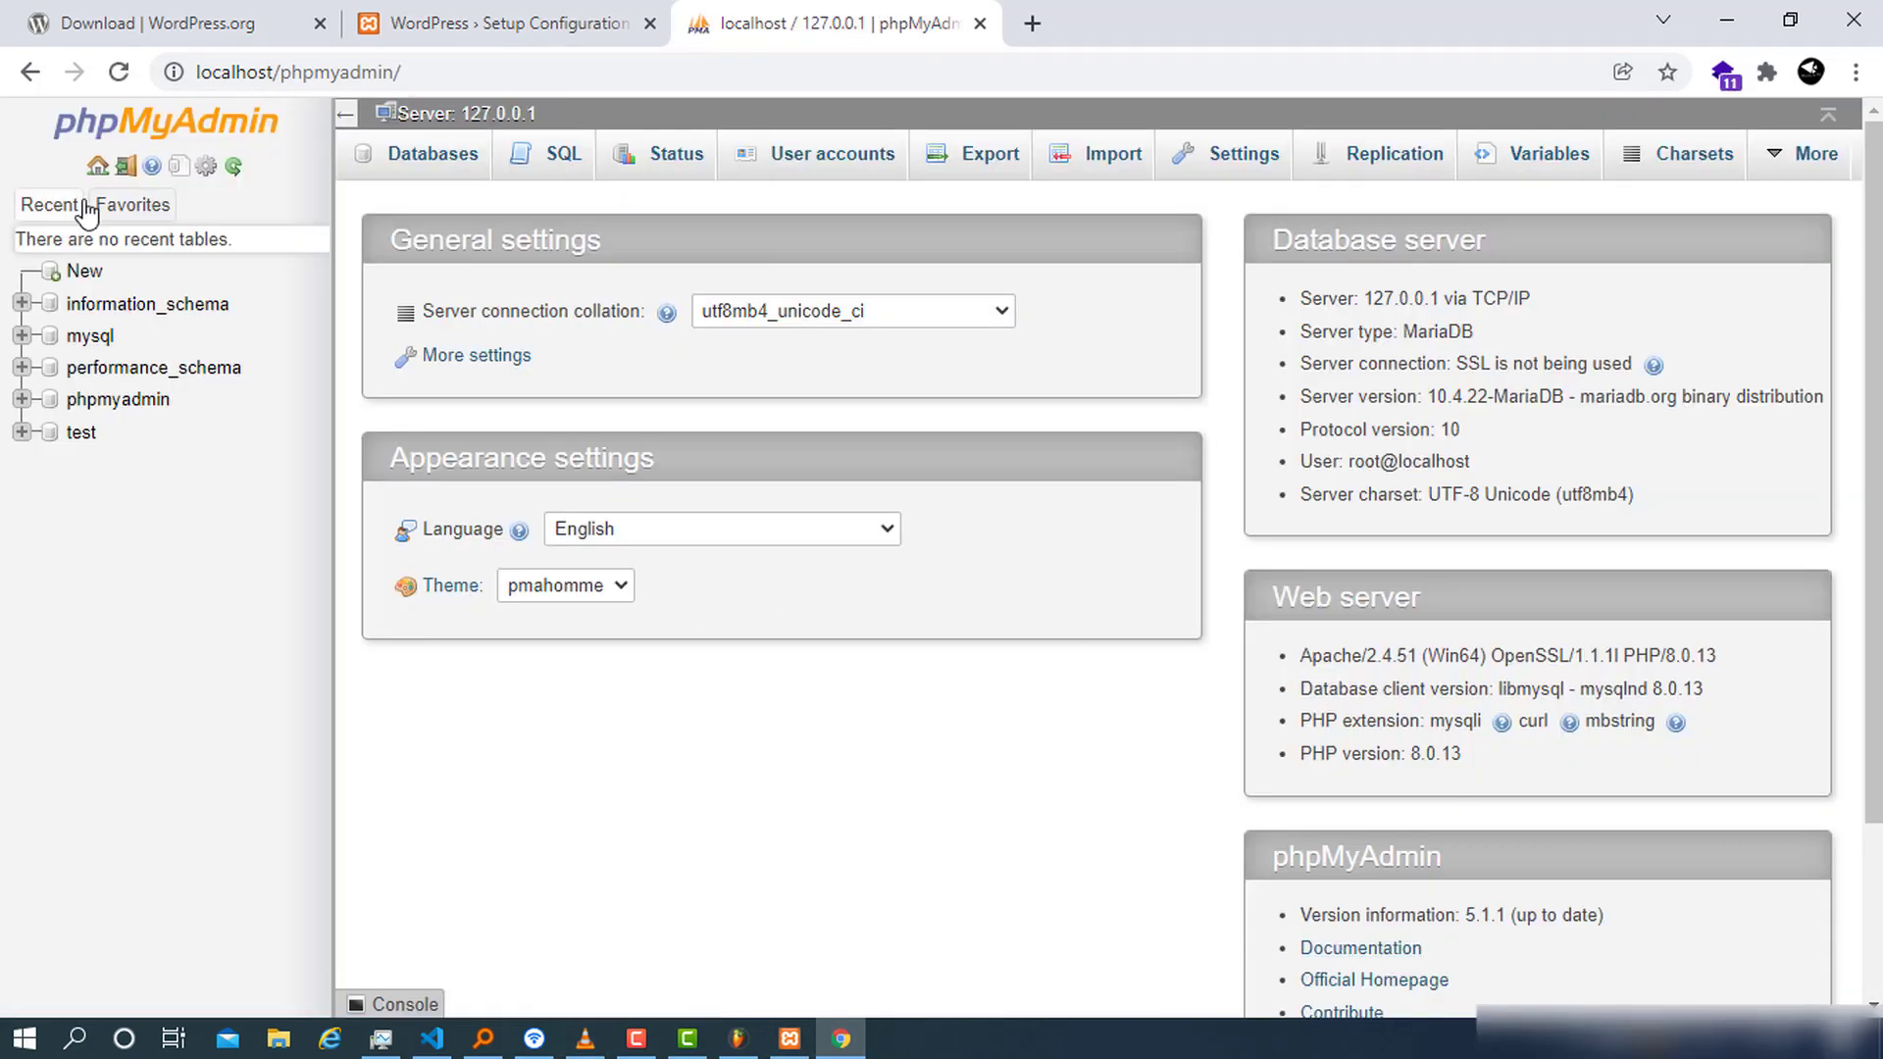
Start a new database in phpMyAdmin and copy the name 'wordpress' from the setup form
click(78, 271)
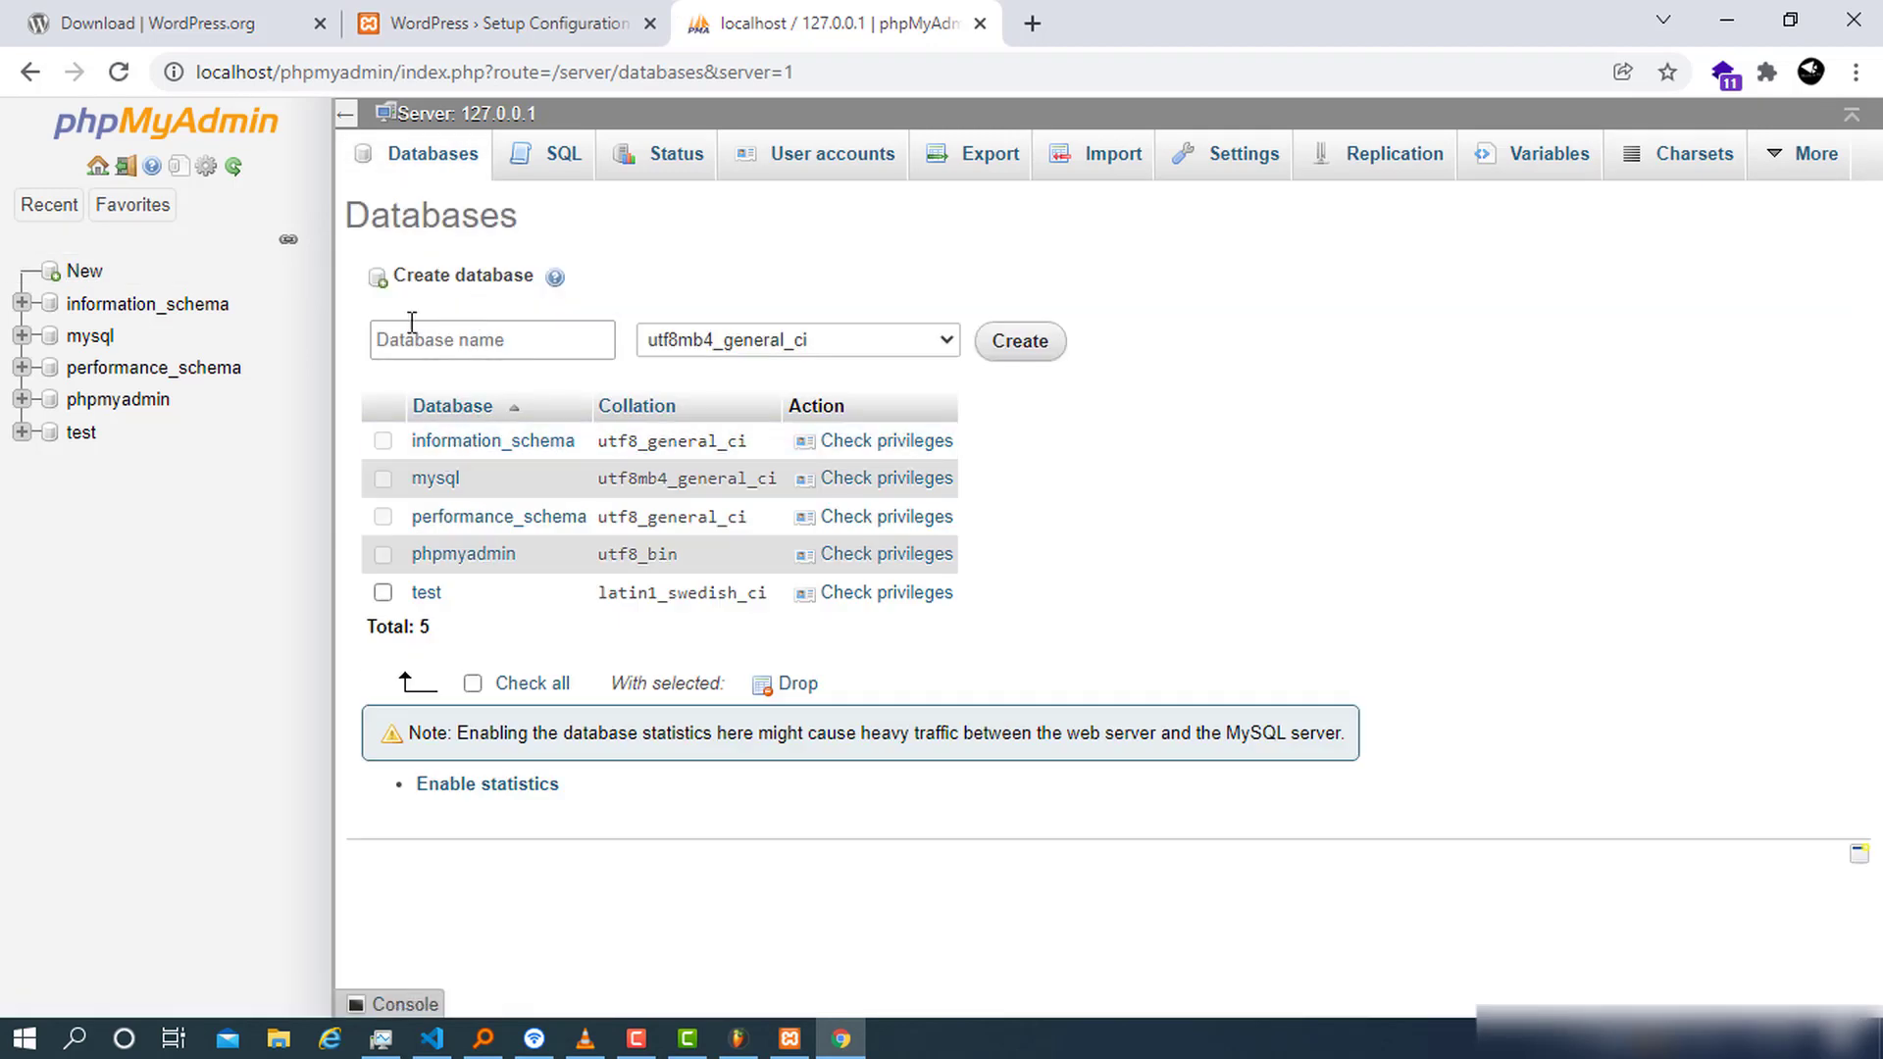
click(547, 18)
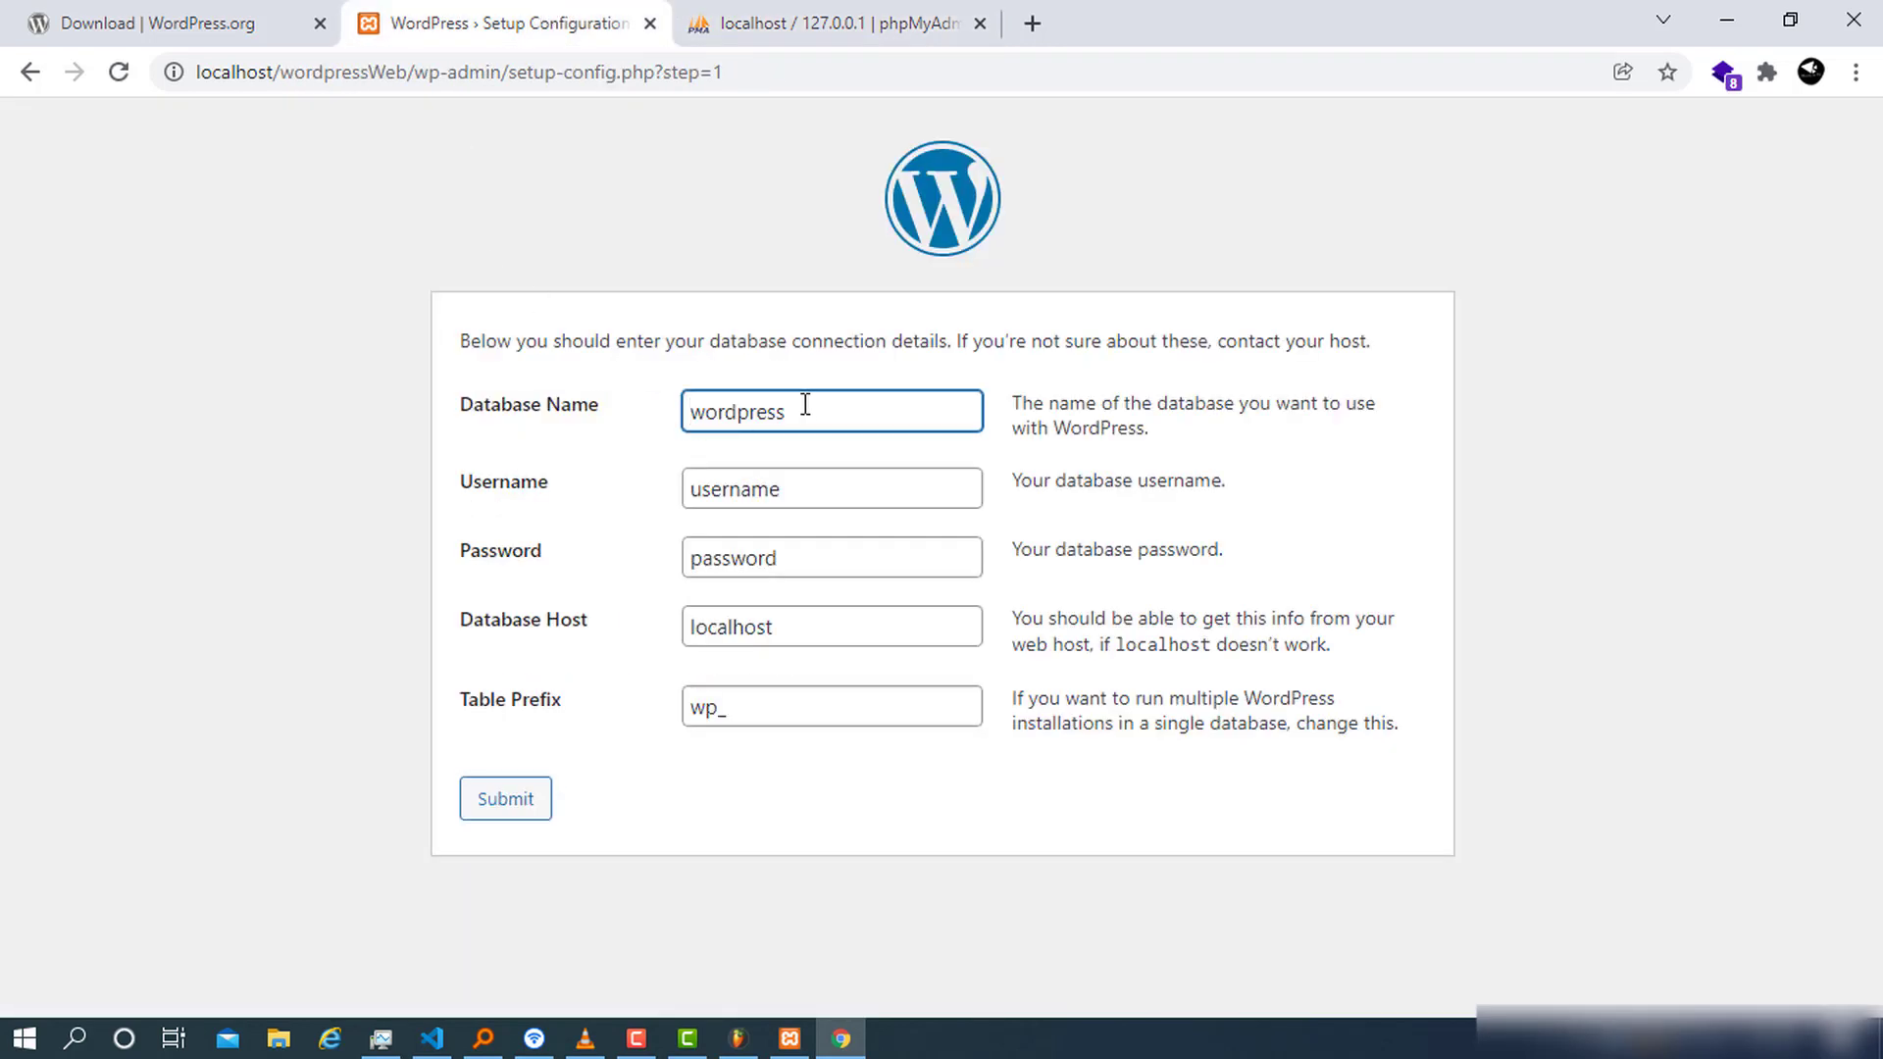
drag(802, 410, 681, 420)
right_click(707, 417)
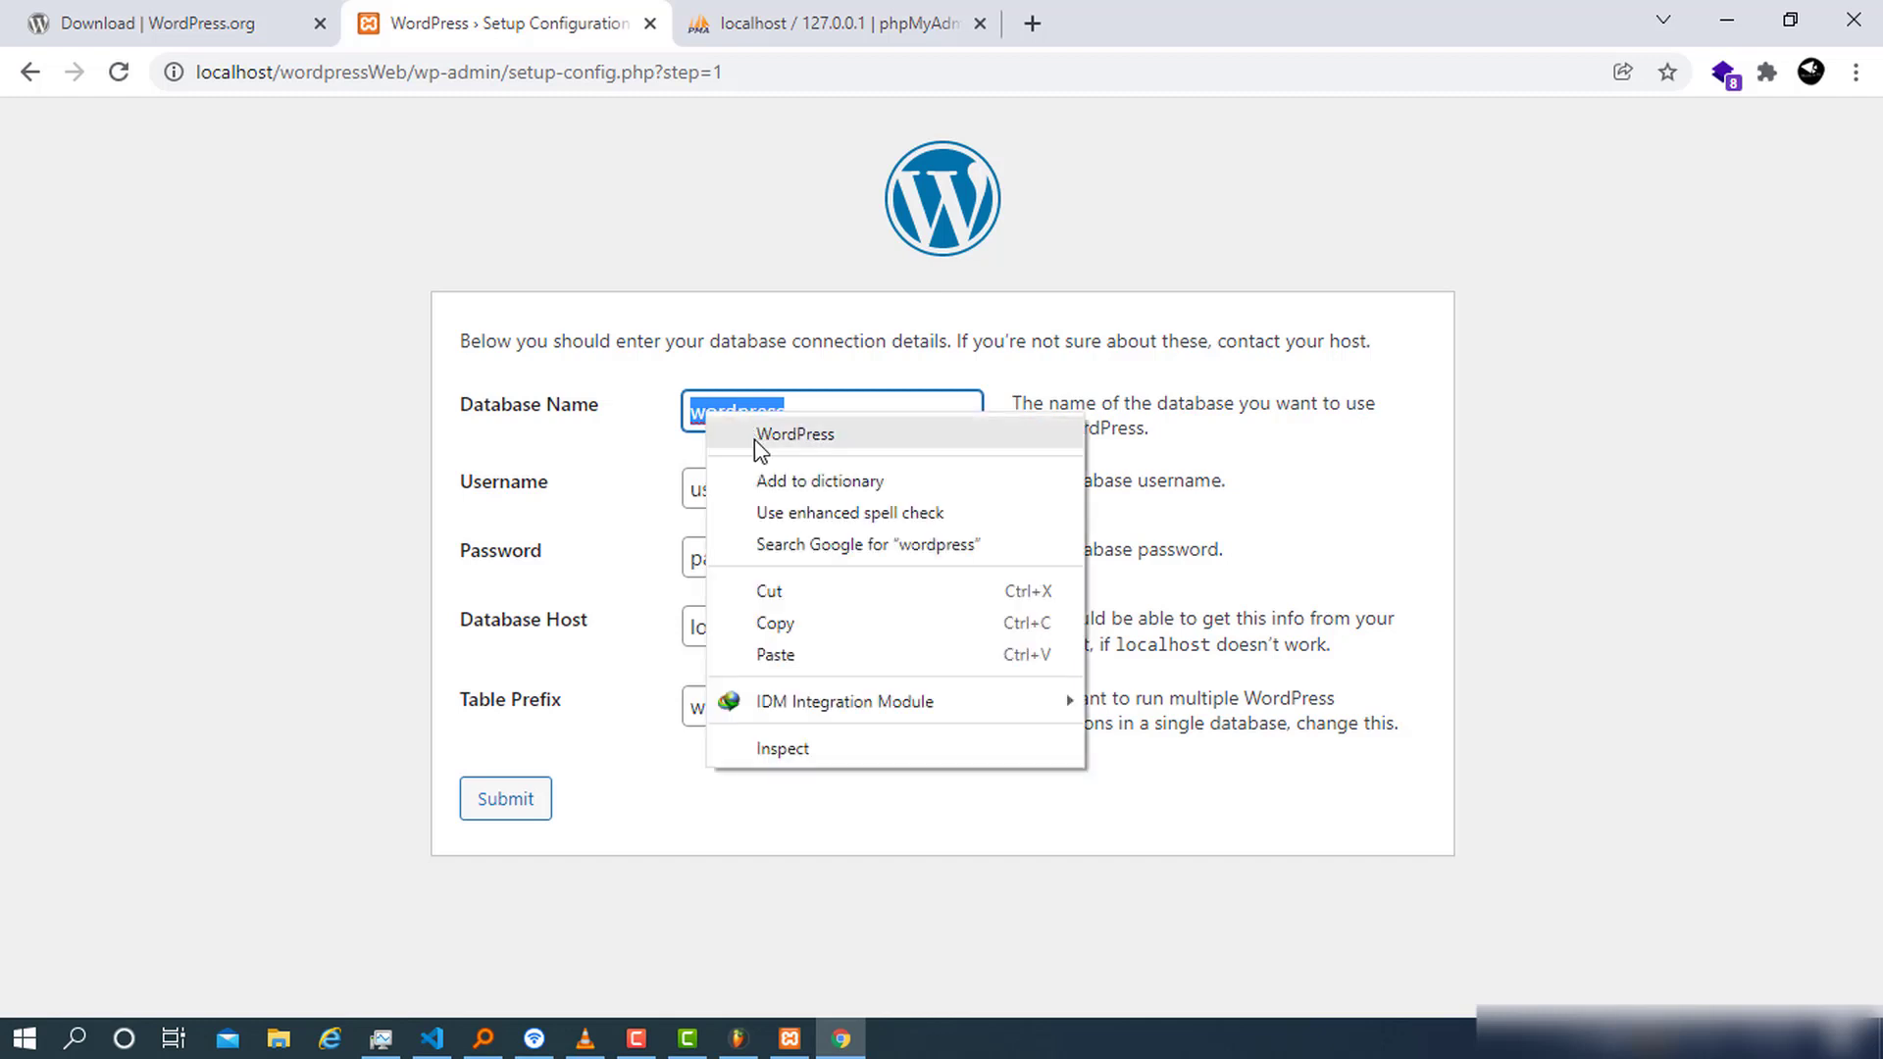
click(775, 623)
Paste 'wordpress' as the database name, create it, and return to the setup tab
click(834, 22)
click(506, 339)
right_click(505, 339)
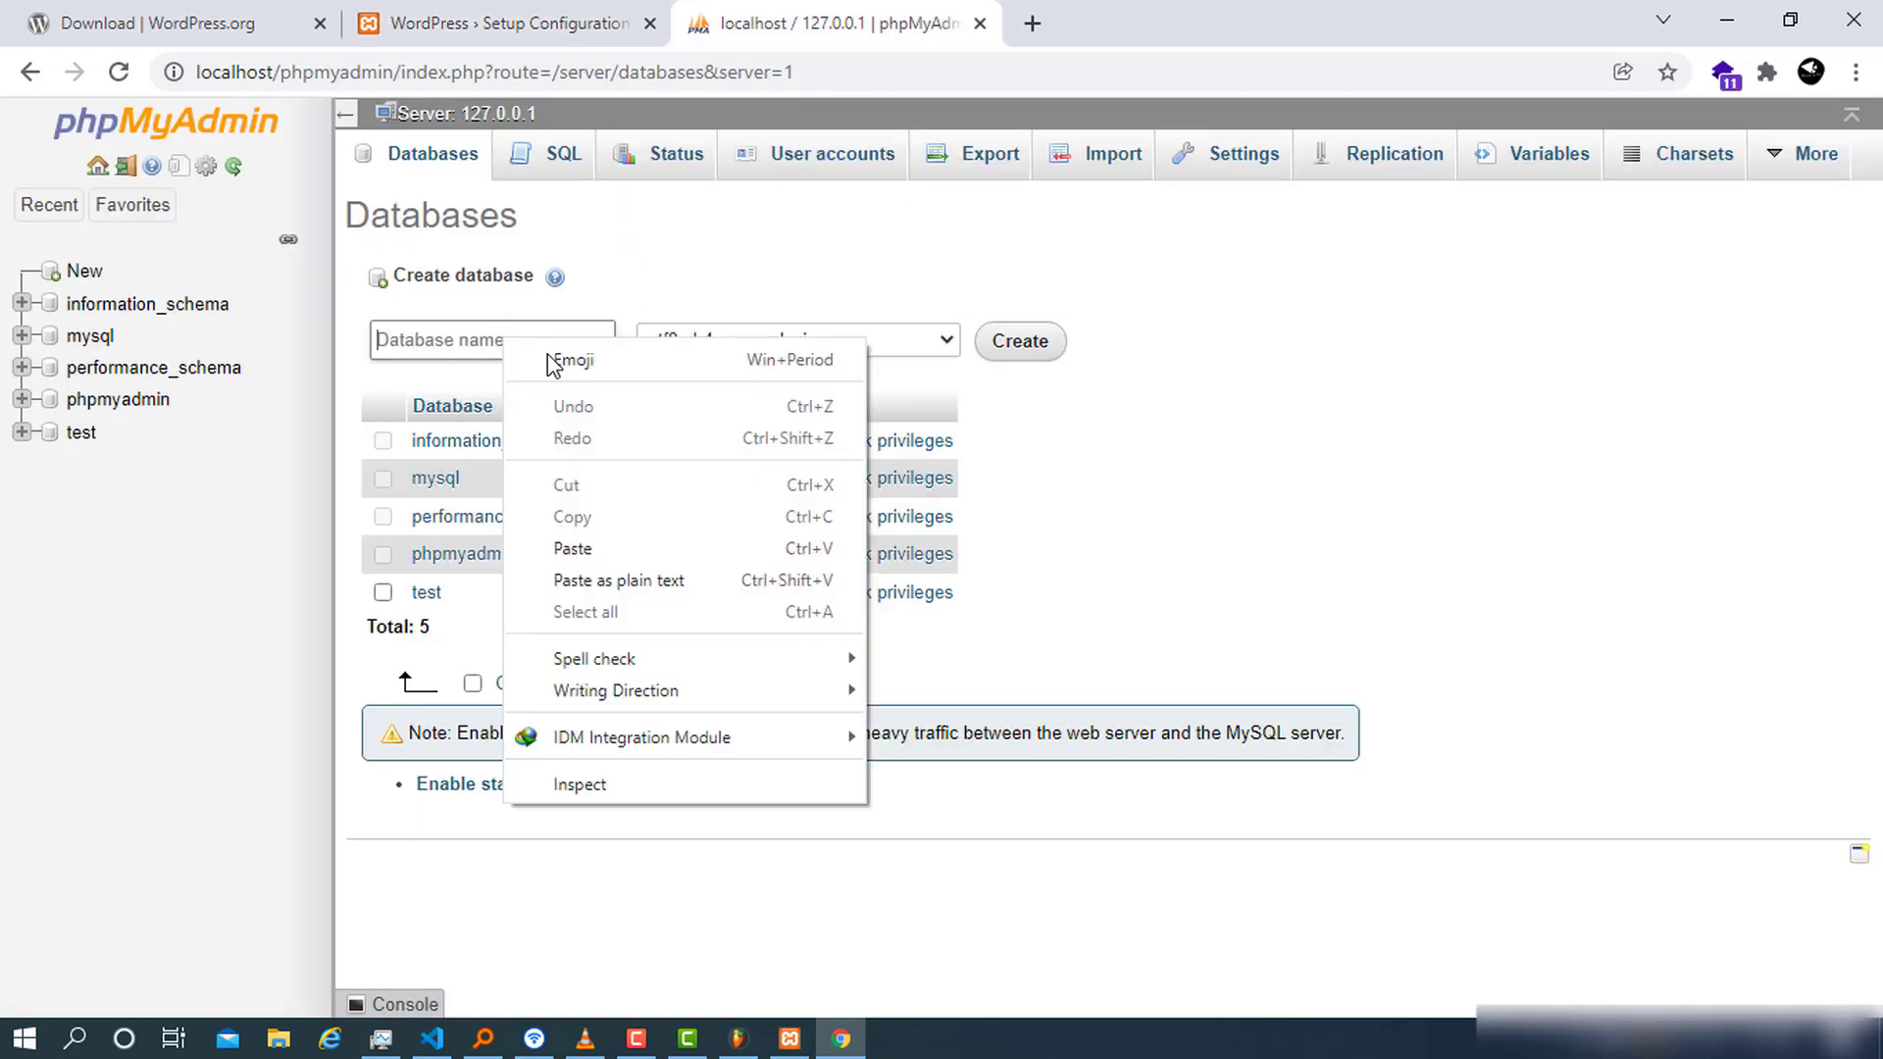
click(602, 538)
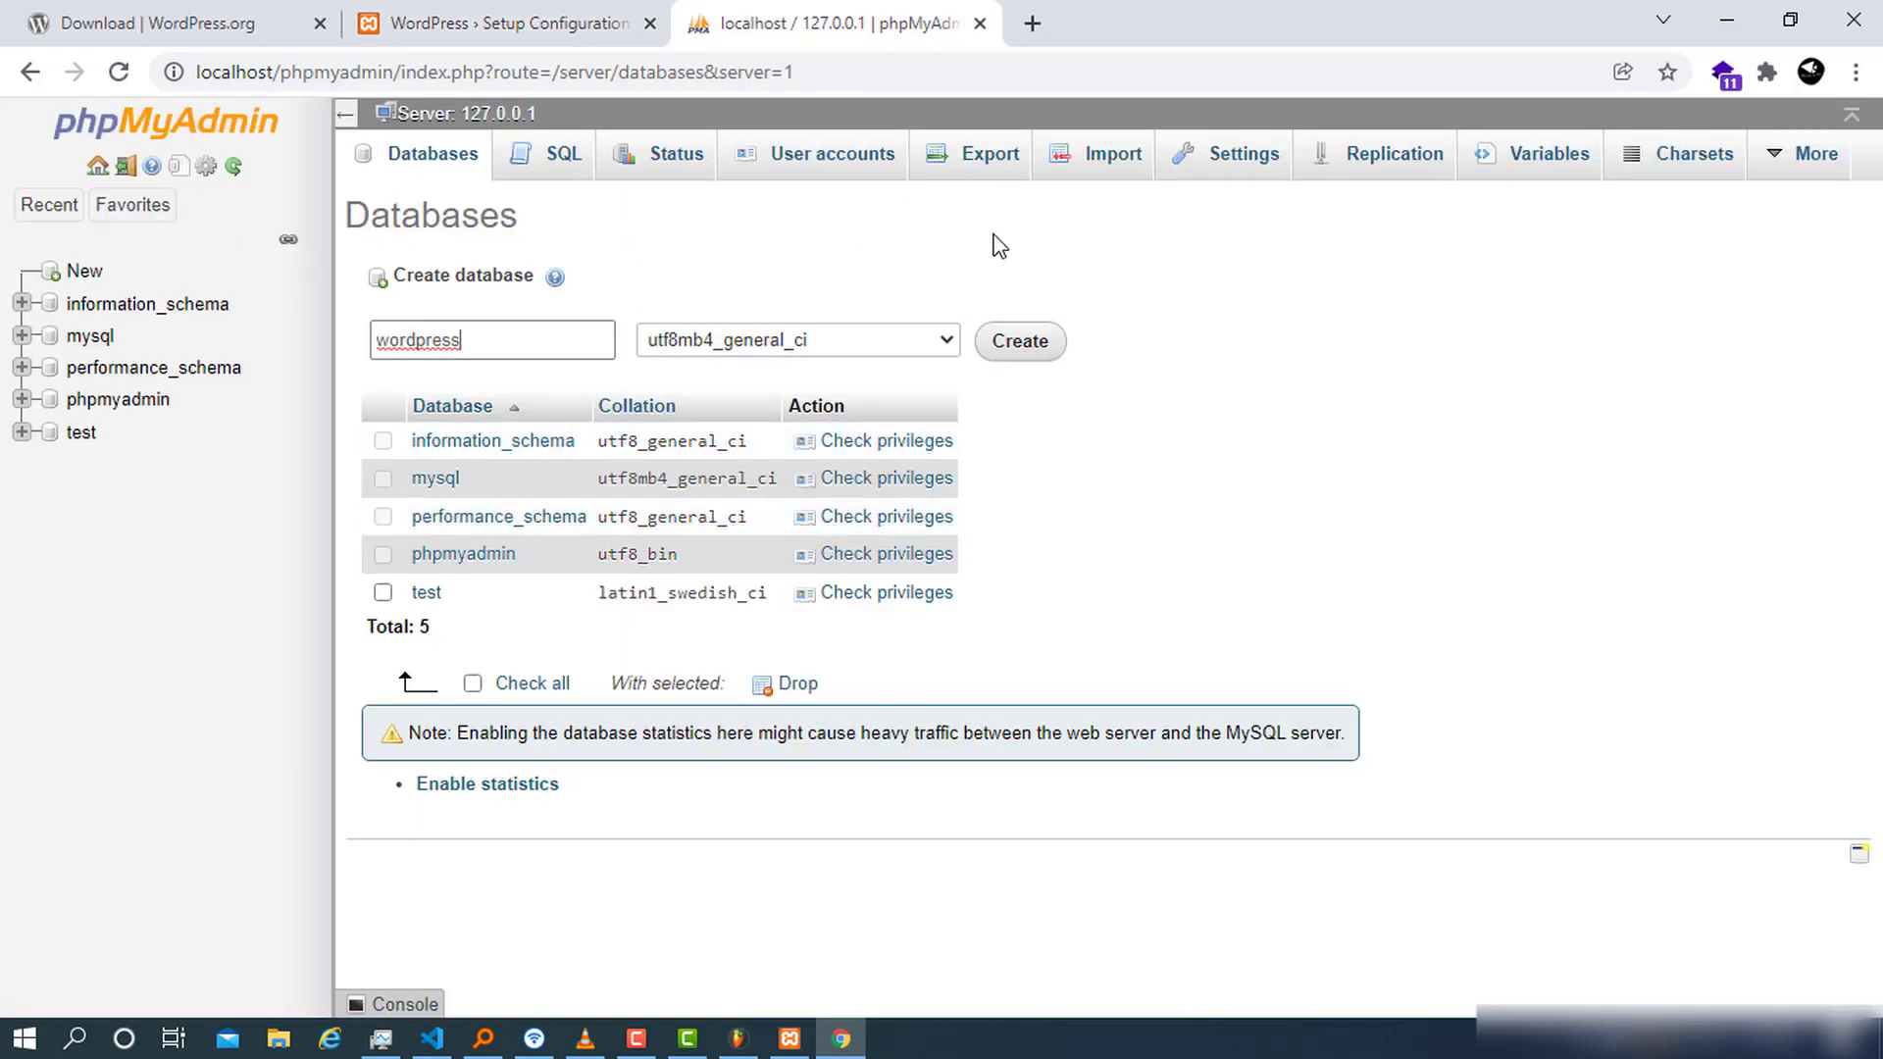
click(1021, 342)
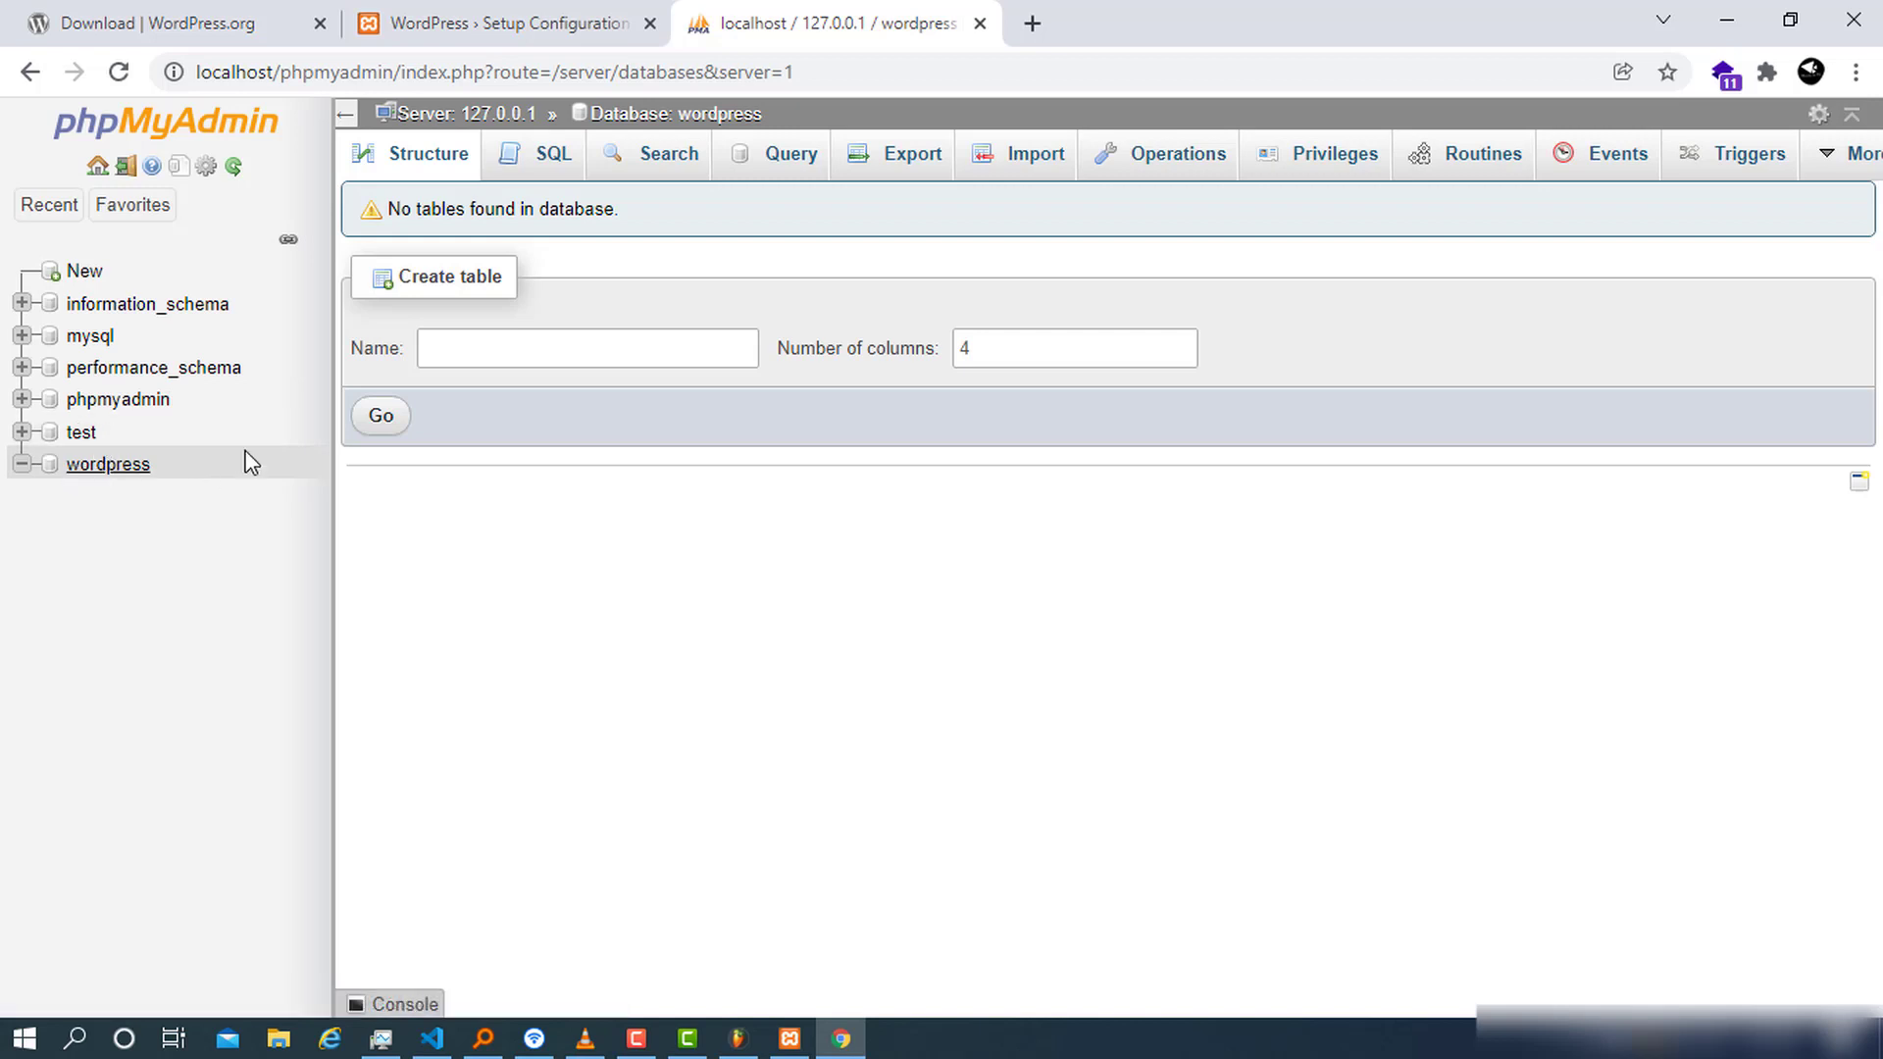
click(517, 13)
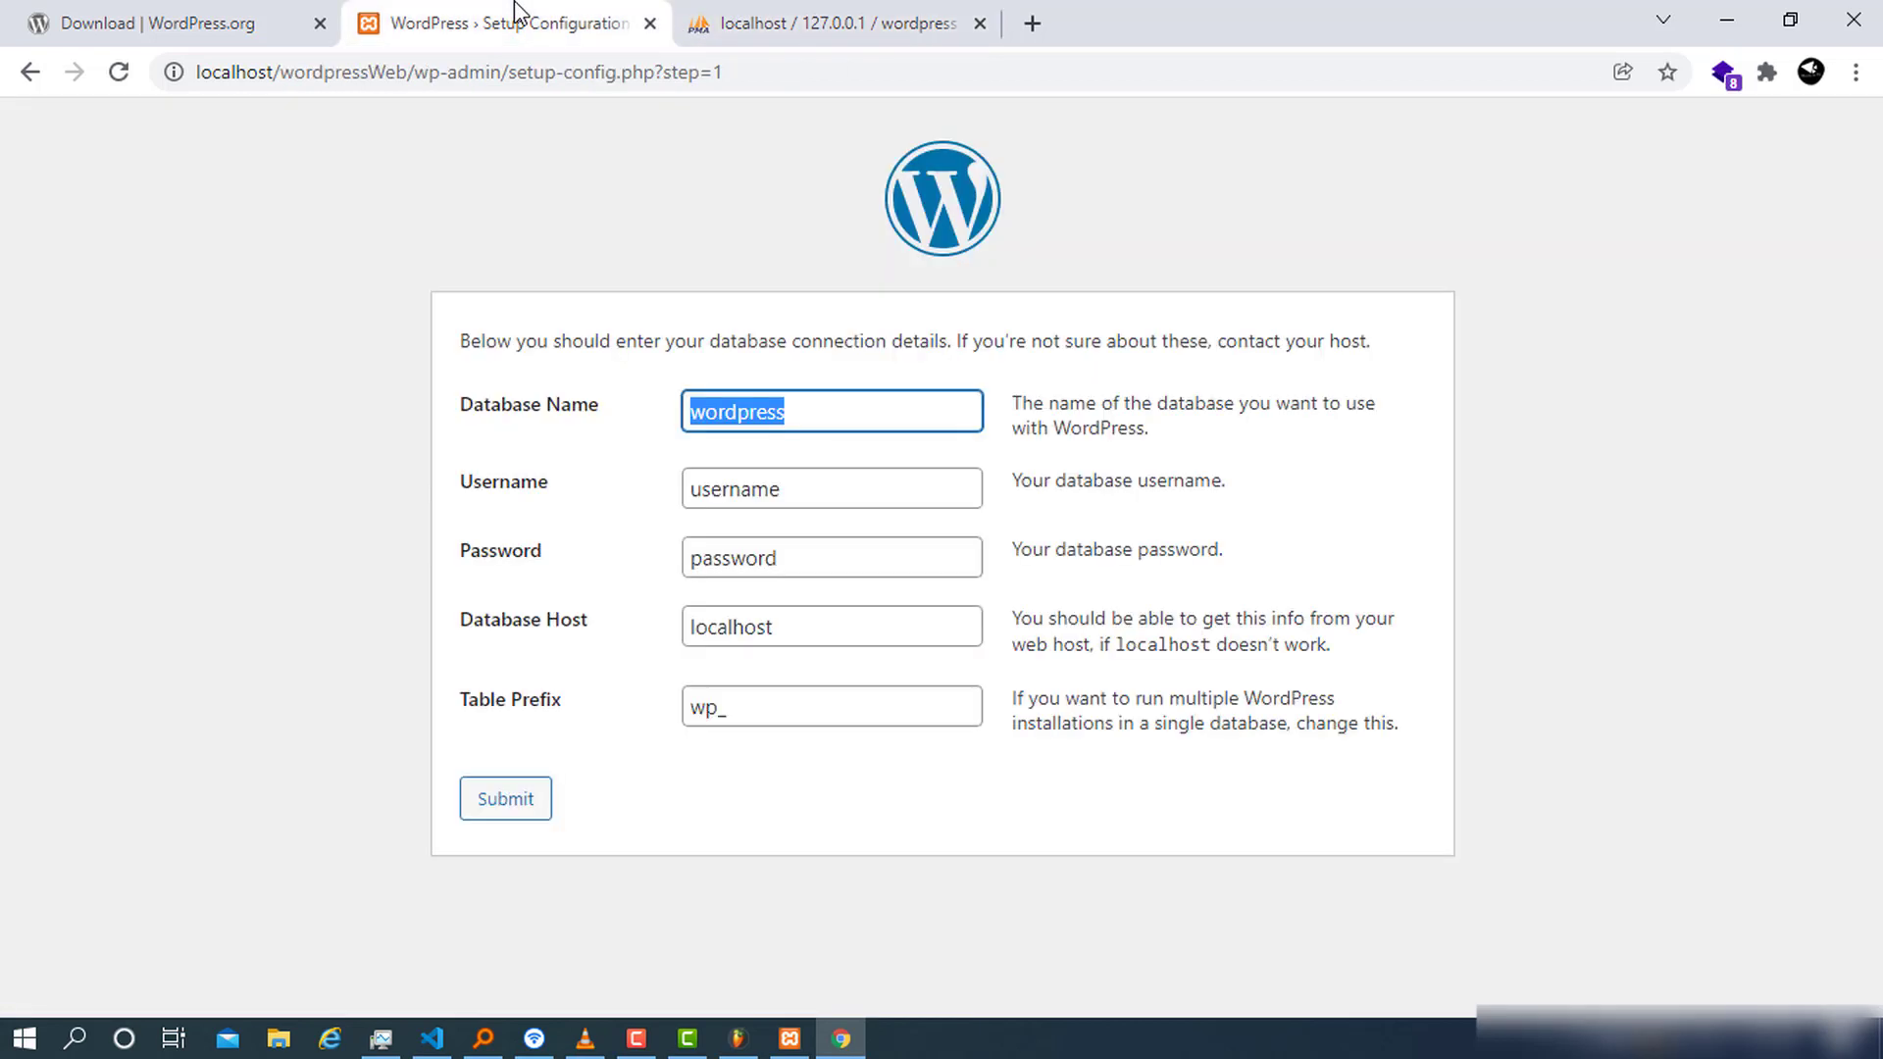
Submit the database connection form with username root and the password field left empty
click(804, 411)
drag(909, 428, 567, 407)
click(881, 485)
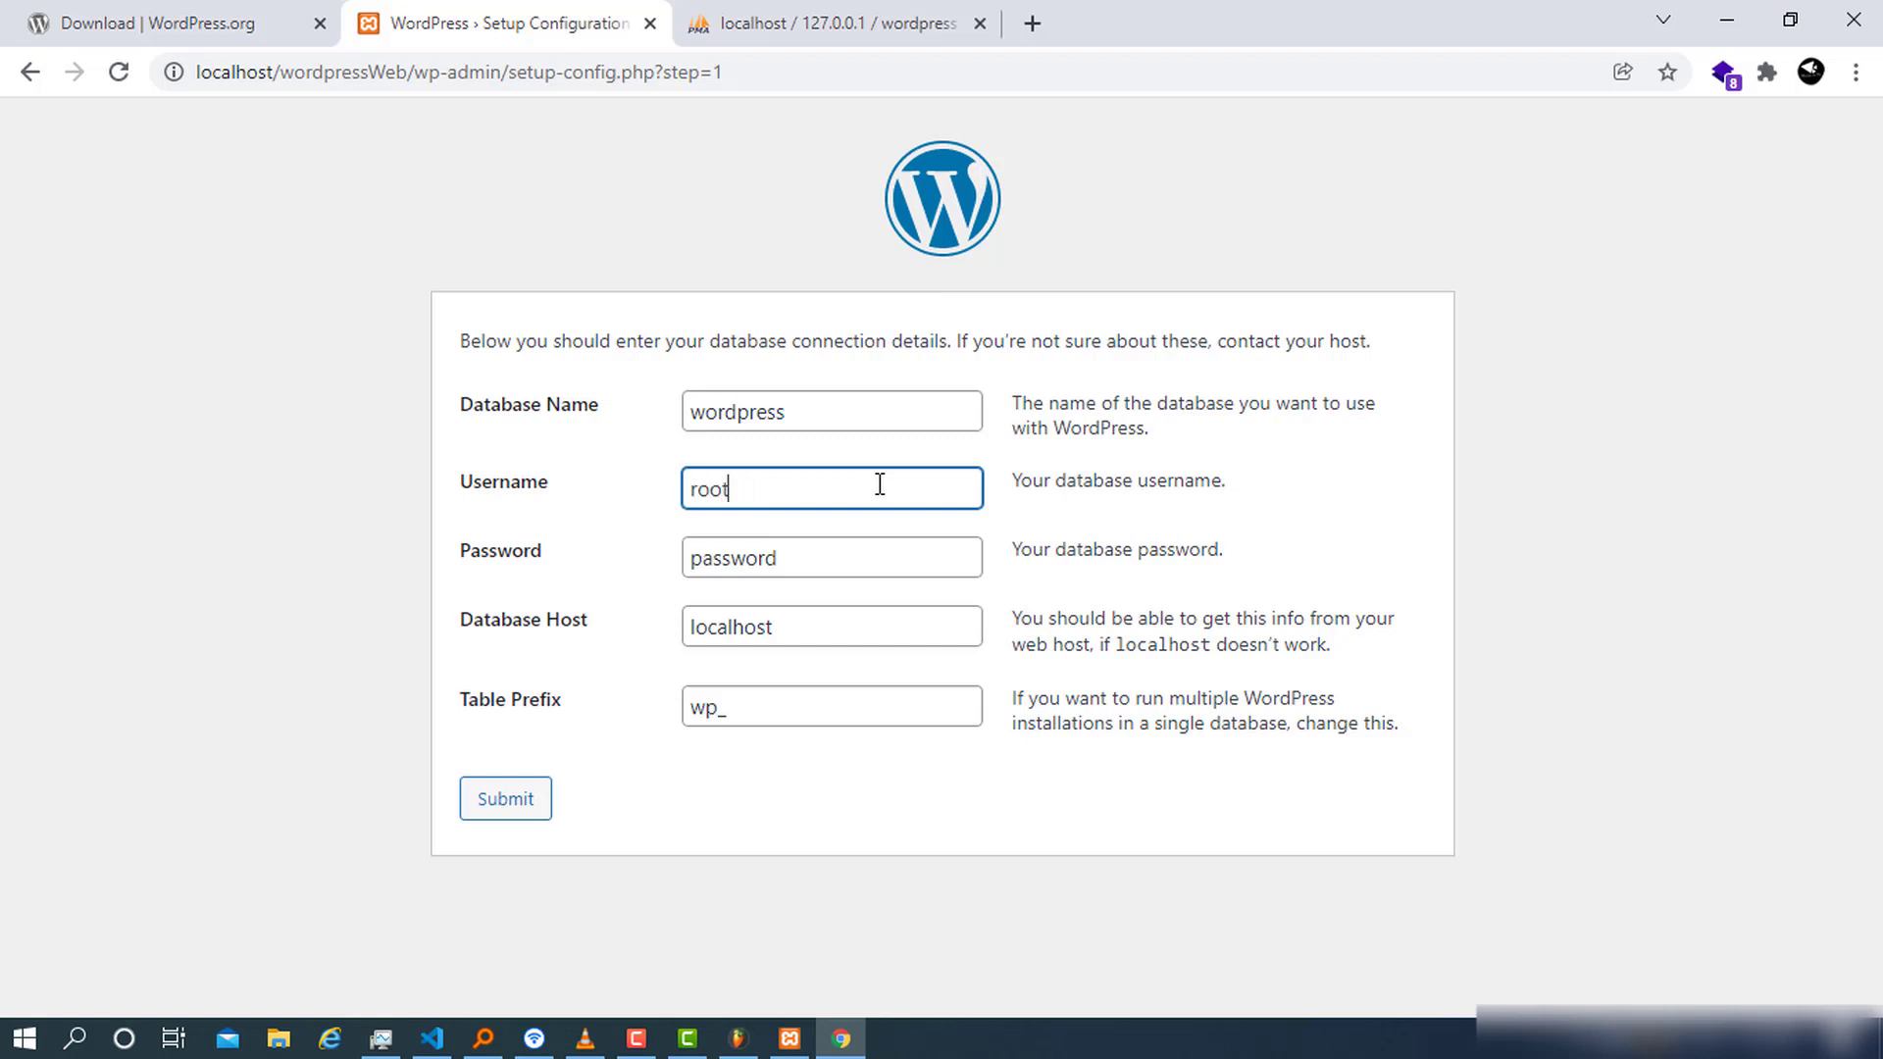
click(955, 572)
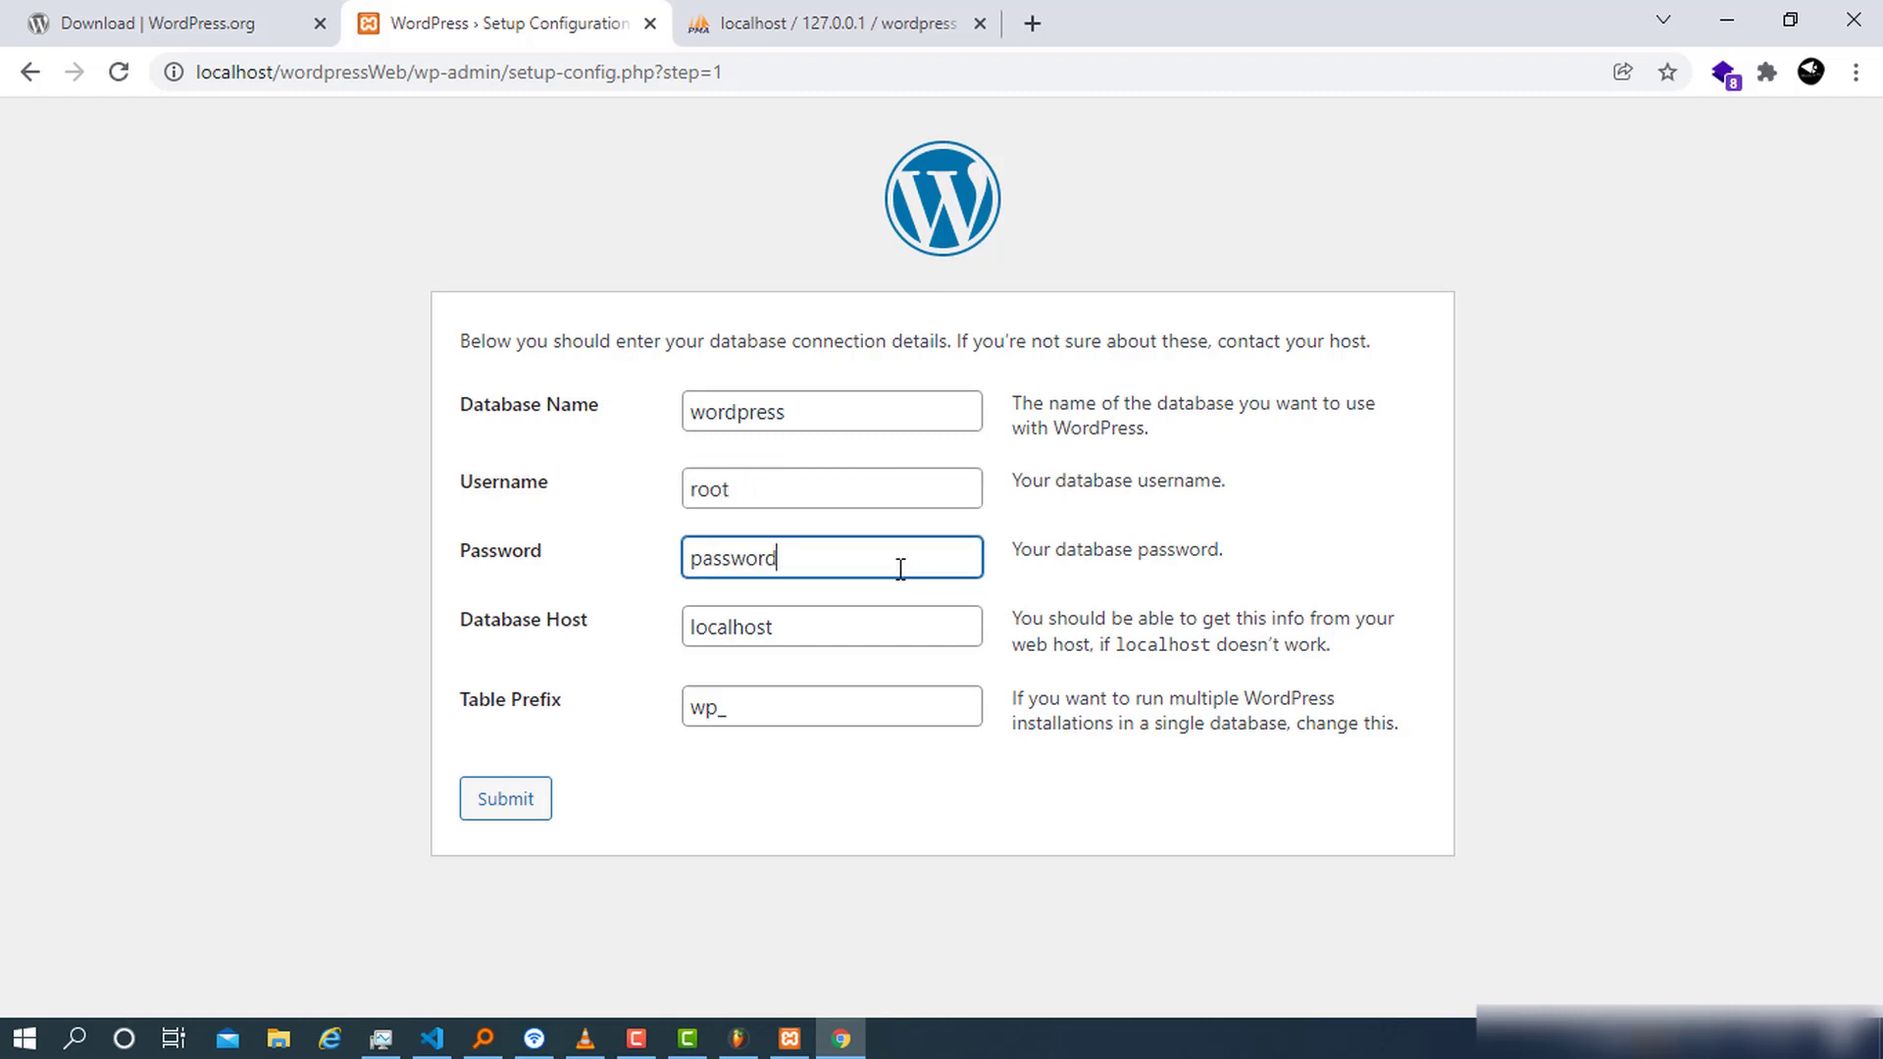
drag(900, 569, 575, 559)
key(BackSpace)
click(509, 805)
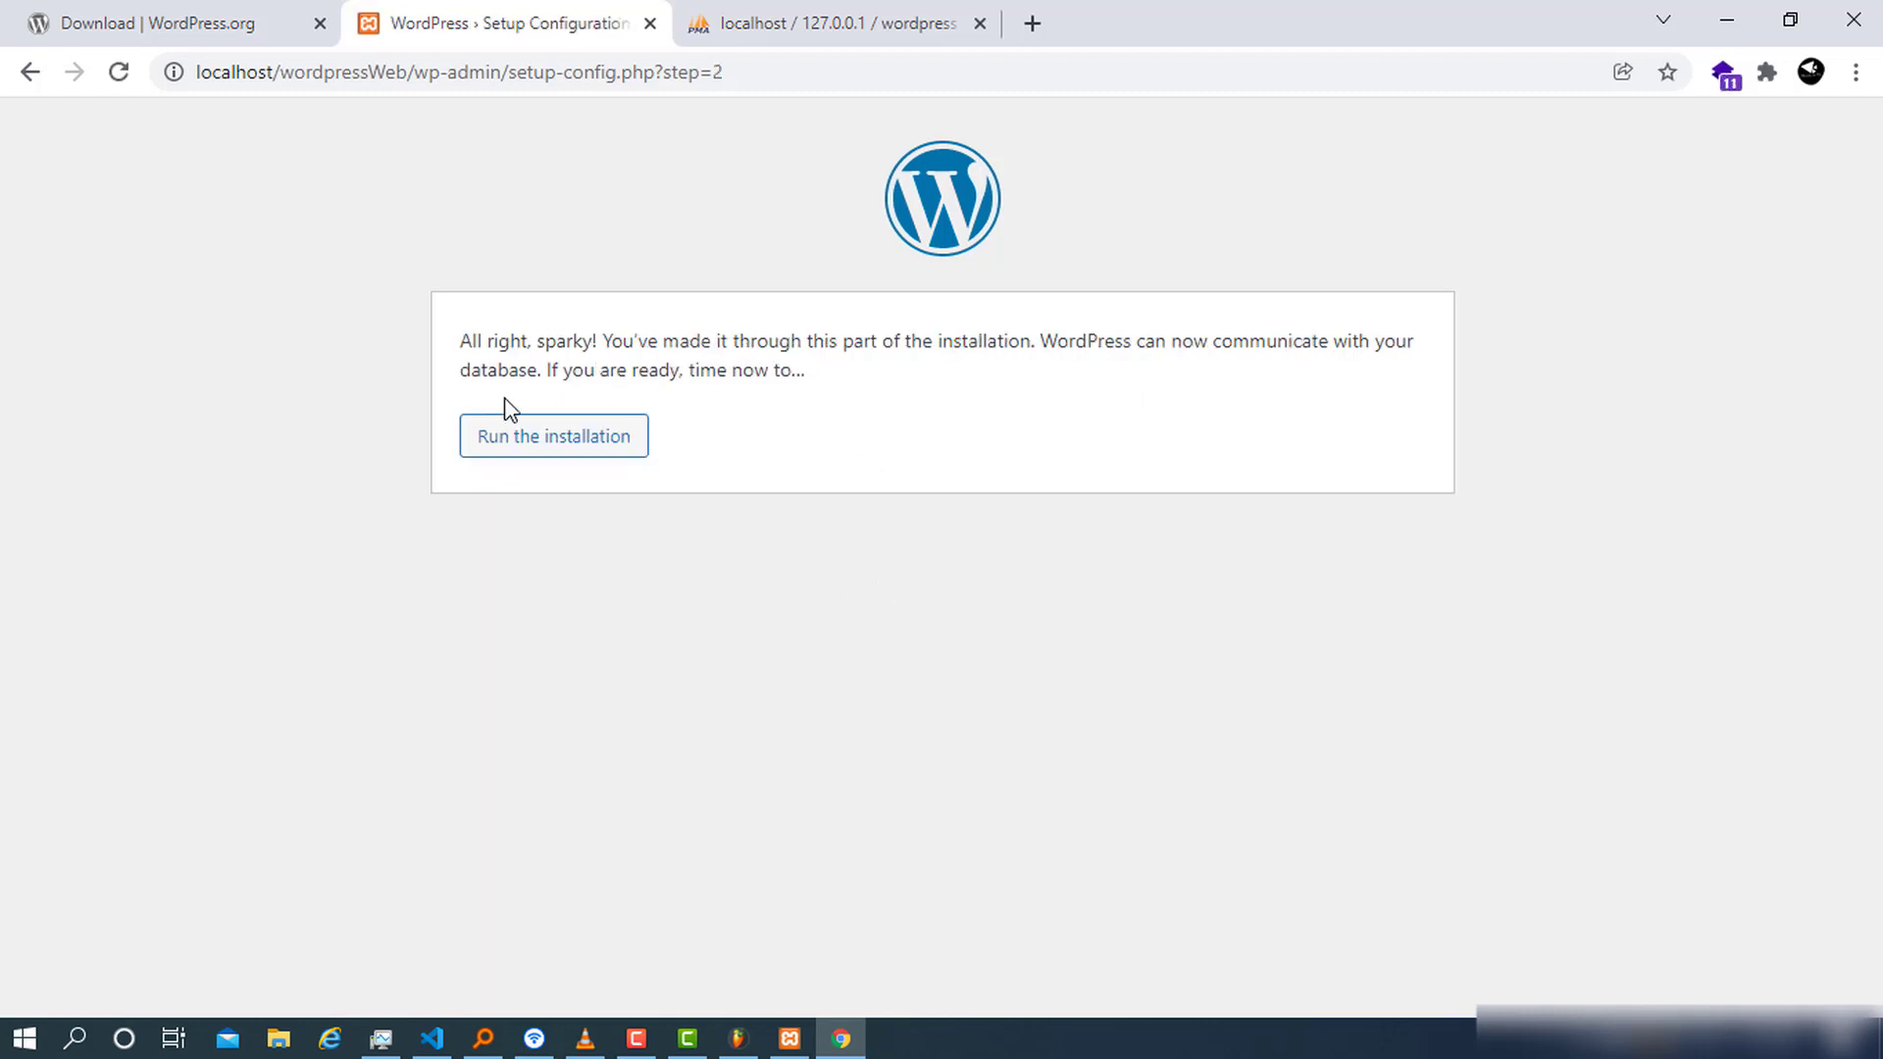
Confirm the successful database connection and run the WordPress installation
drag(470, 341, 580, 341)
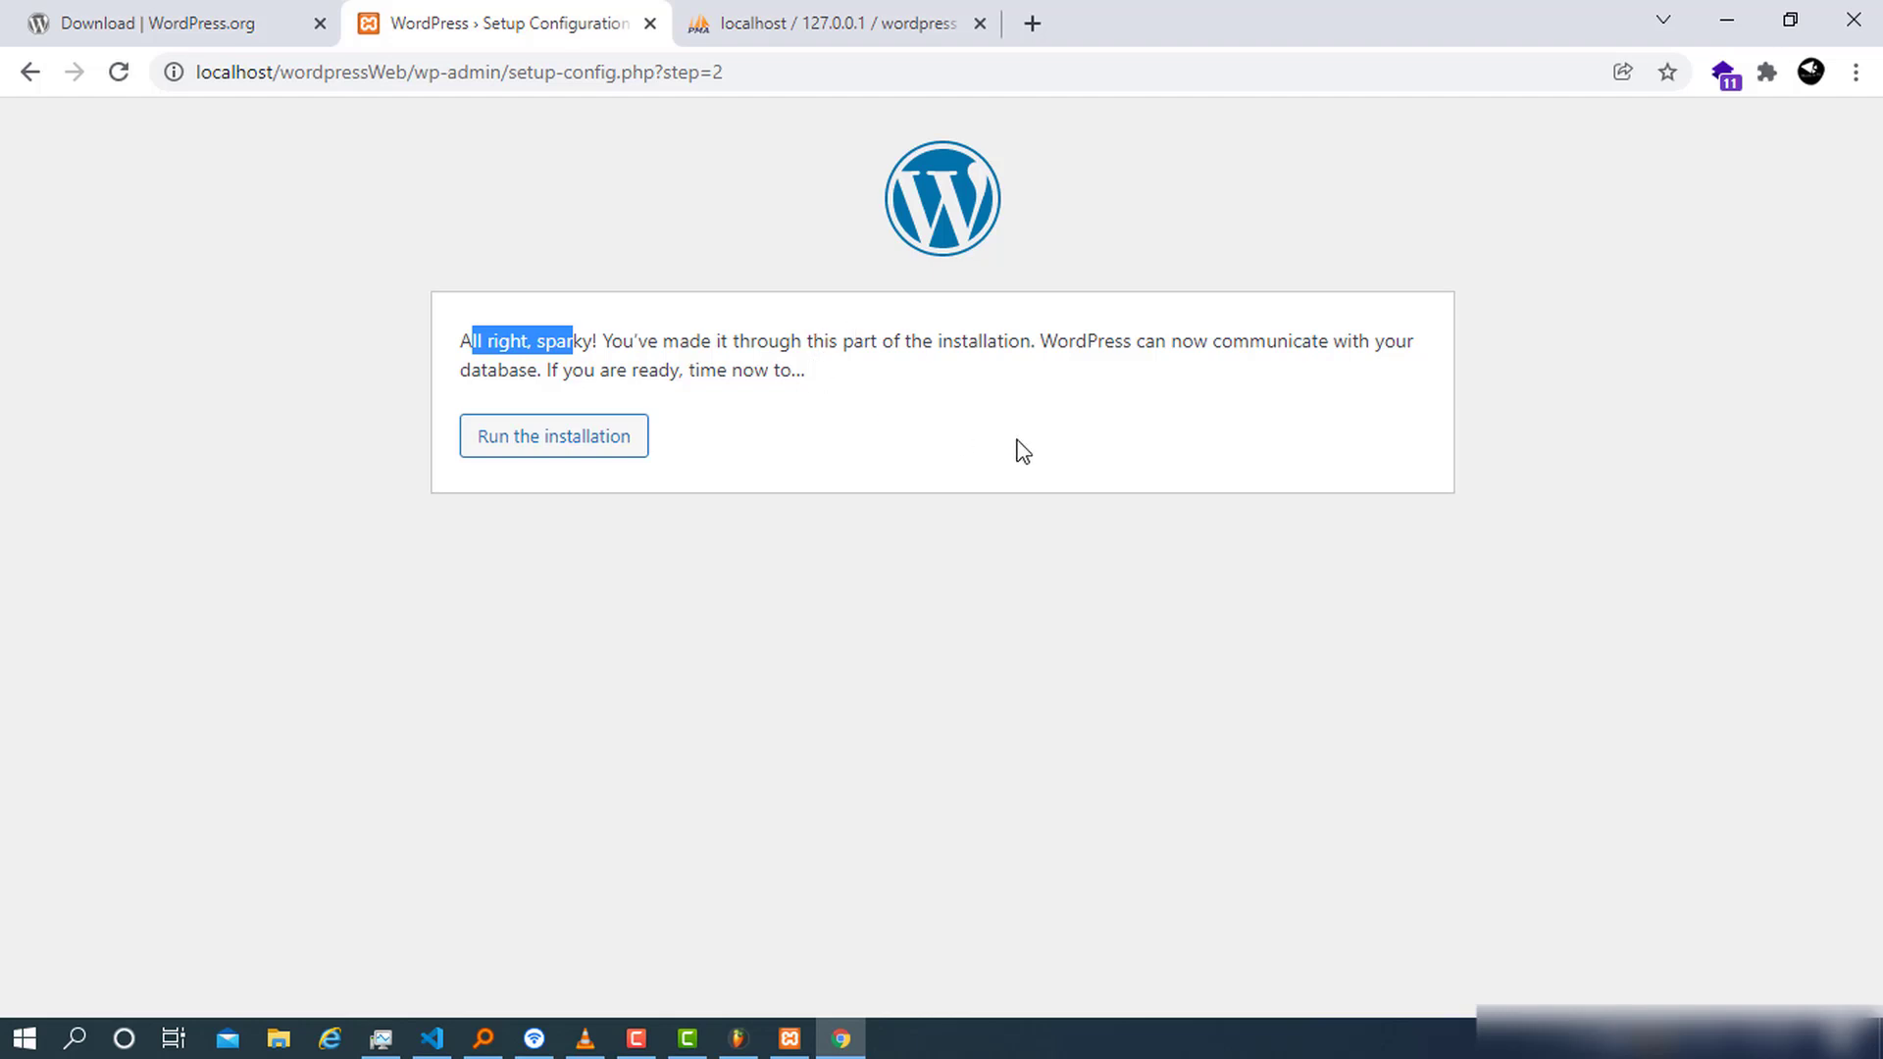
click(540, 449)
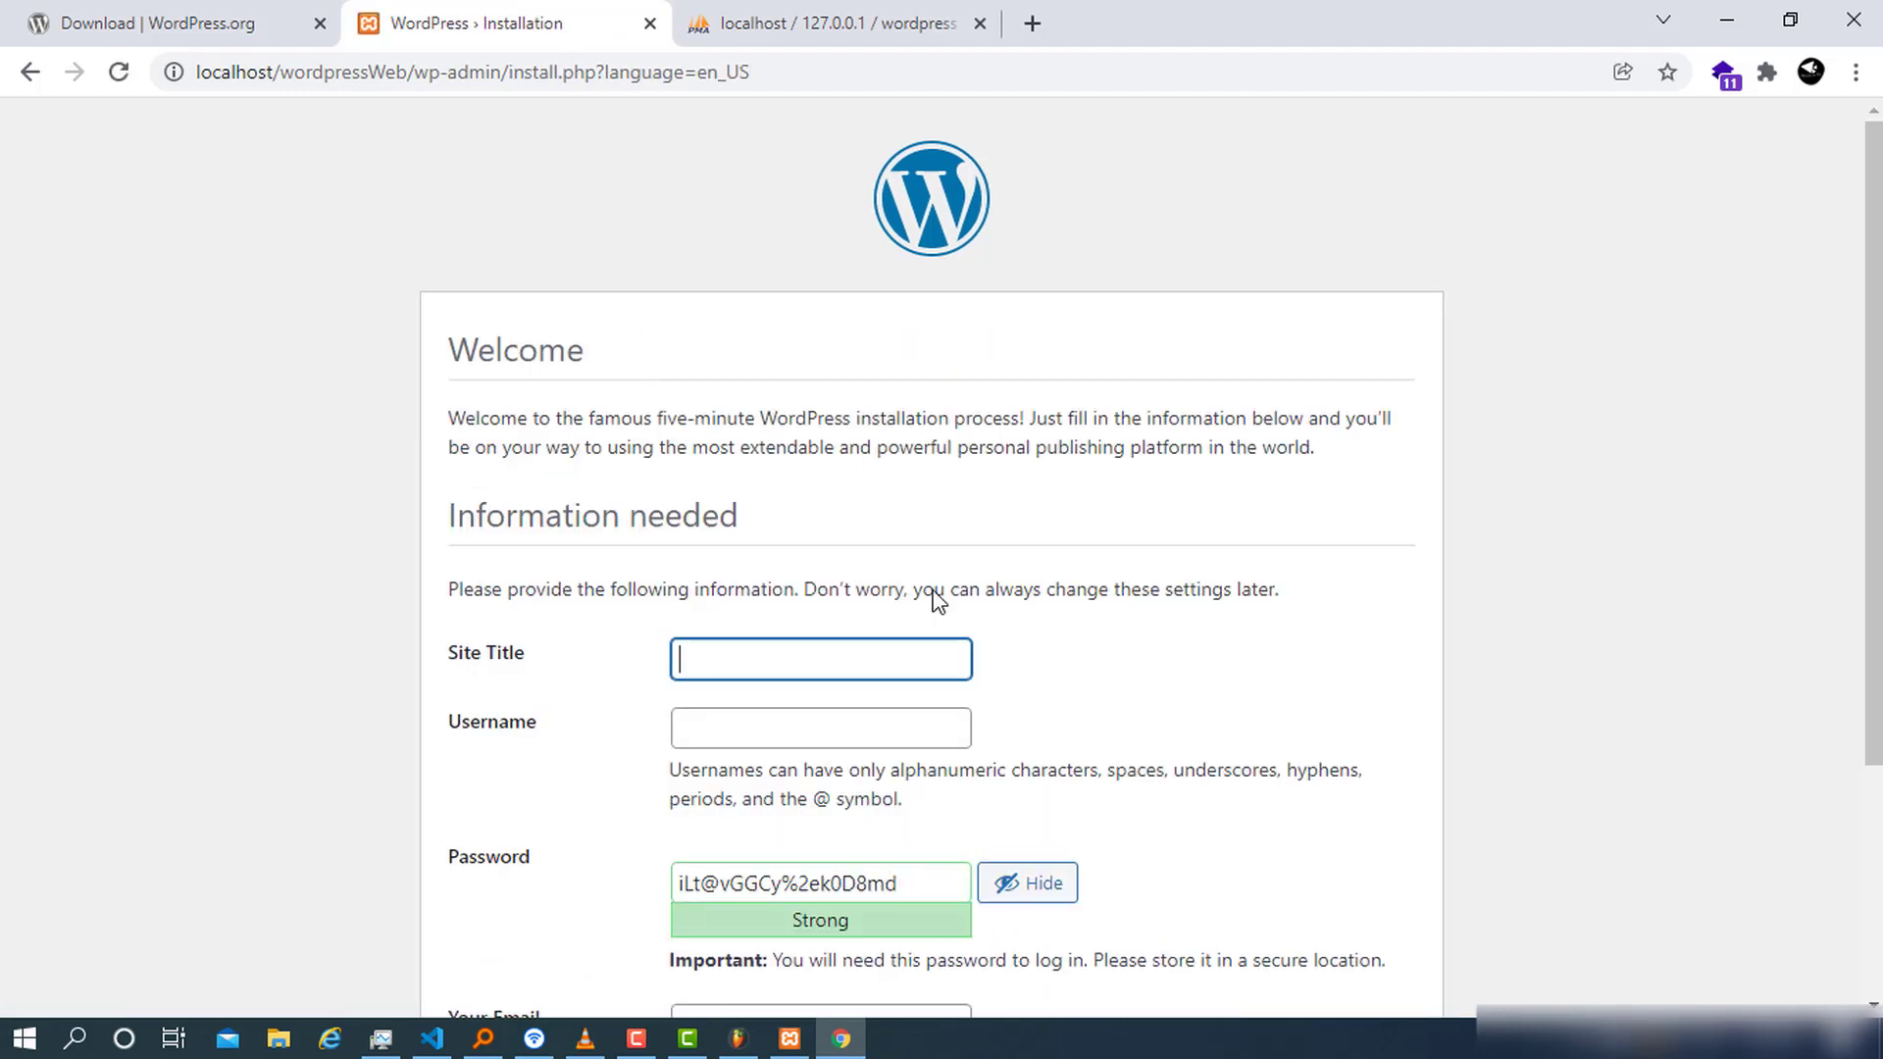
Enter 'hano' on the Welcome installation form and move to the admin username
scroll(937, 603, down, 3)
scroll(946, 664, up, 3)
text(hanomedia.com)
click(758, 740)
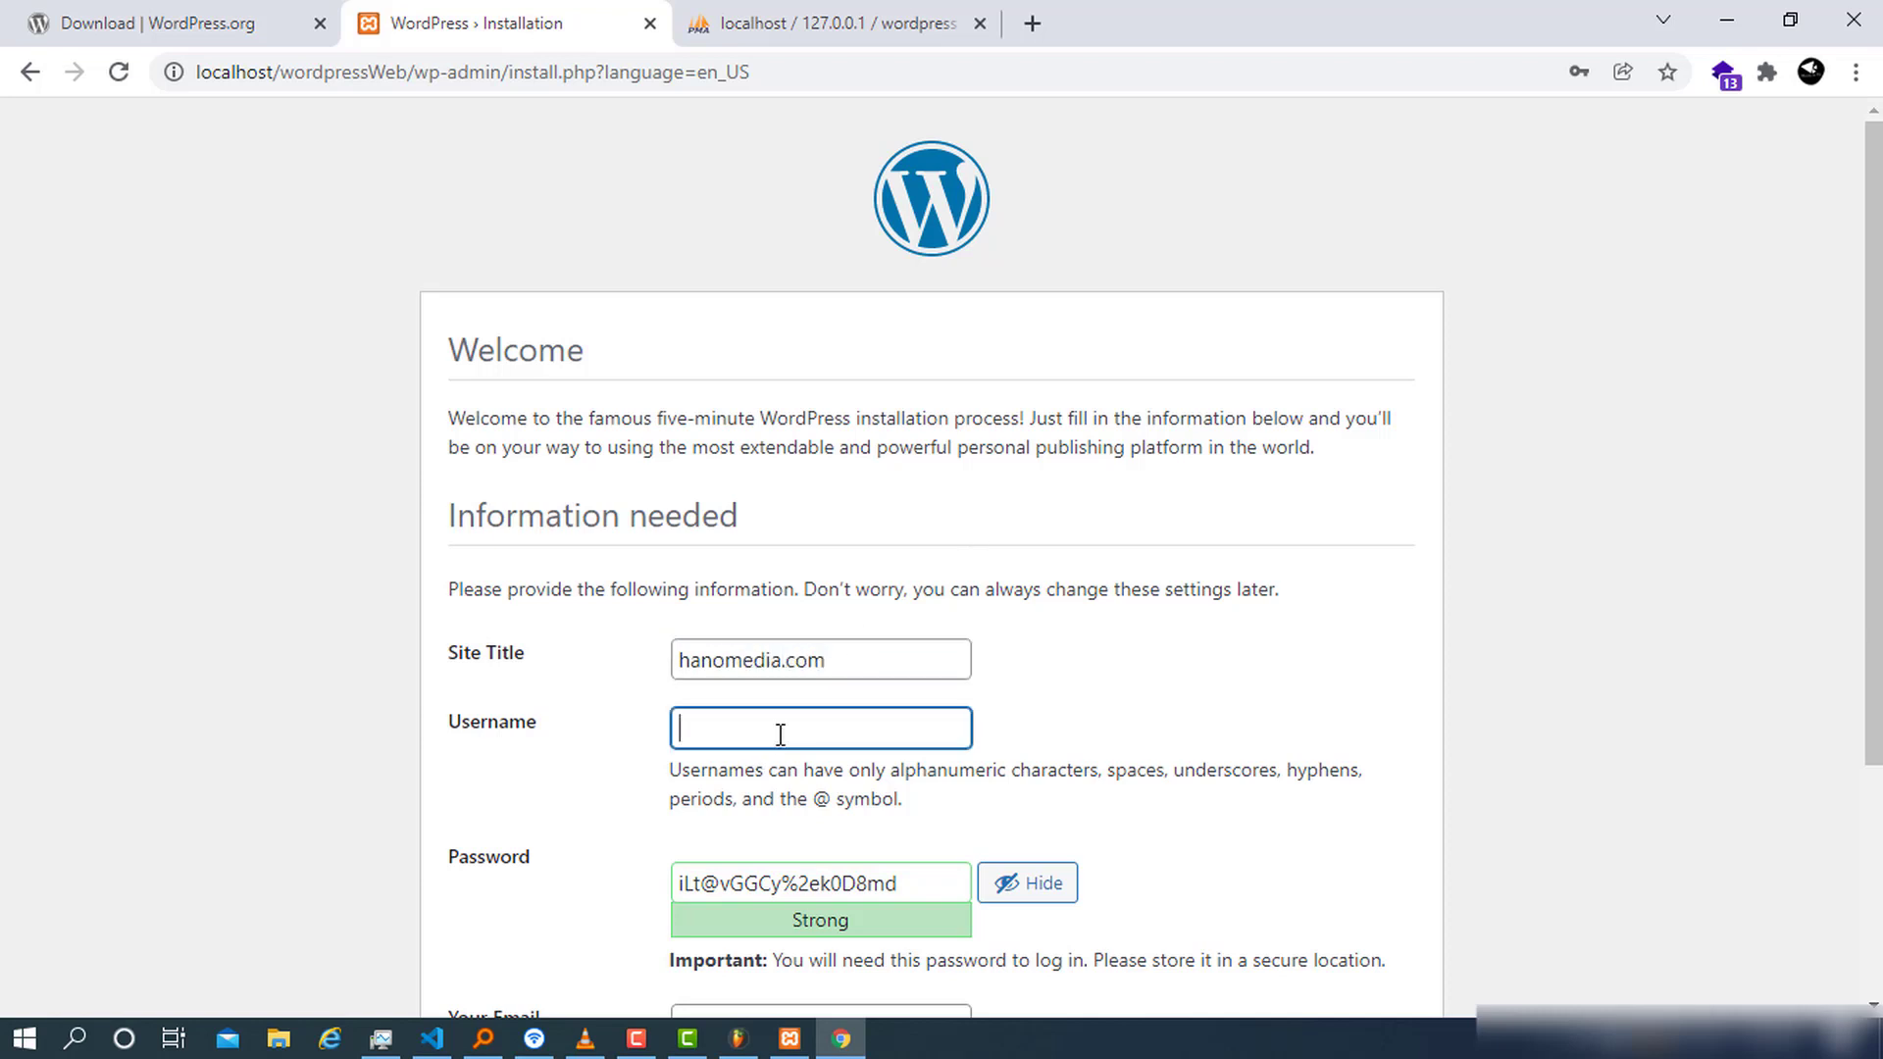
Replace the generated password with a short weak one and confirm its use
scroll(804, 699, down, 3)
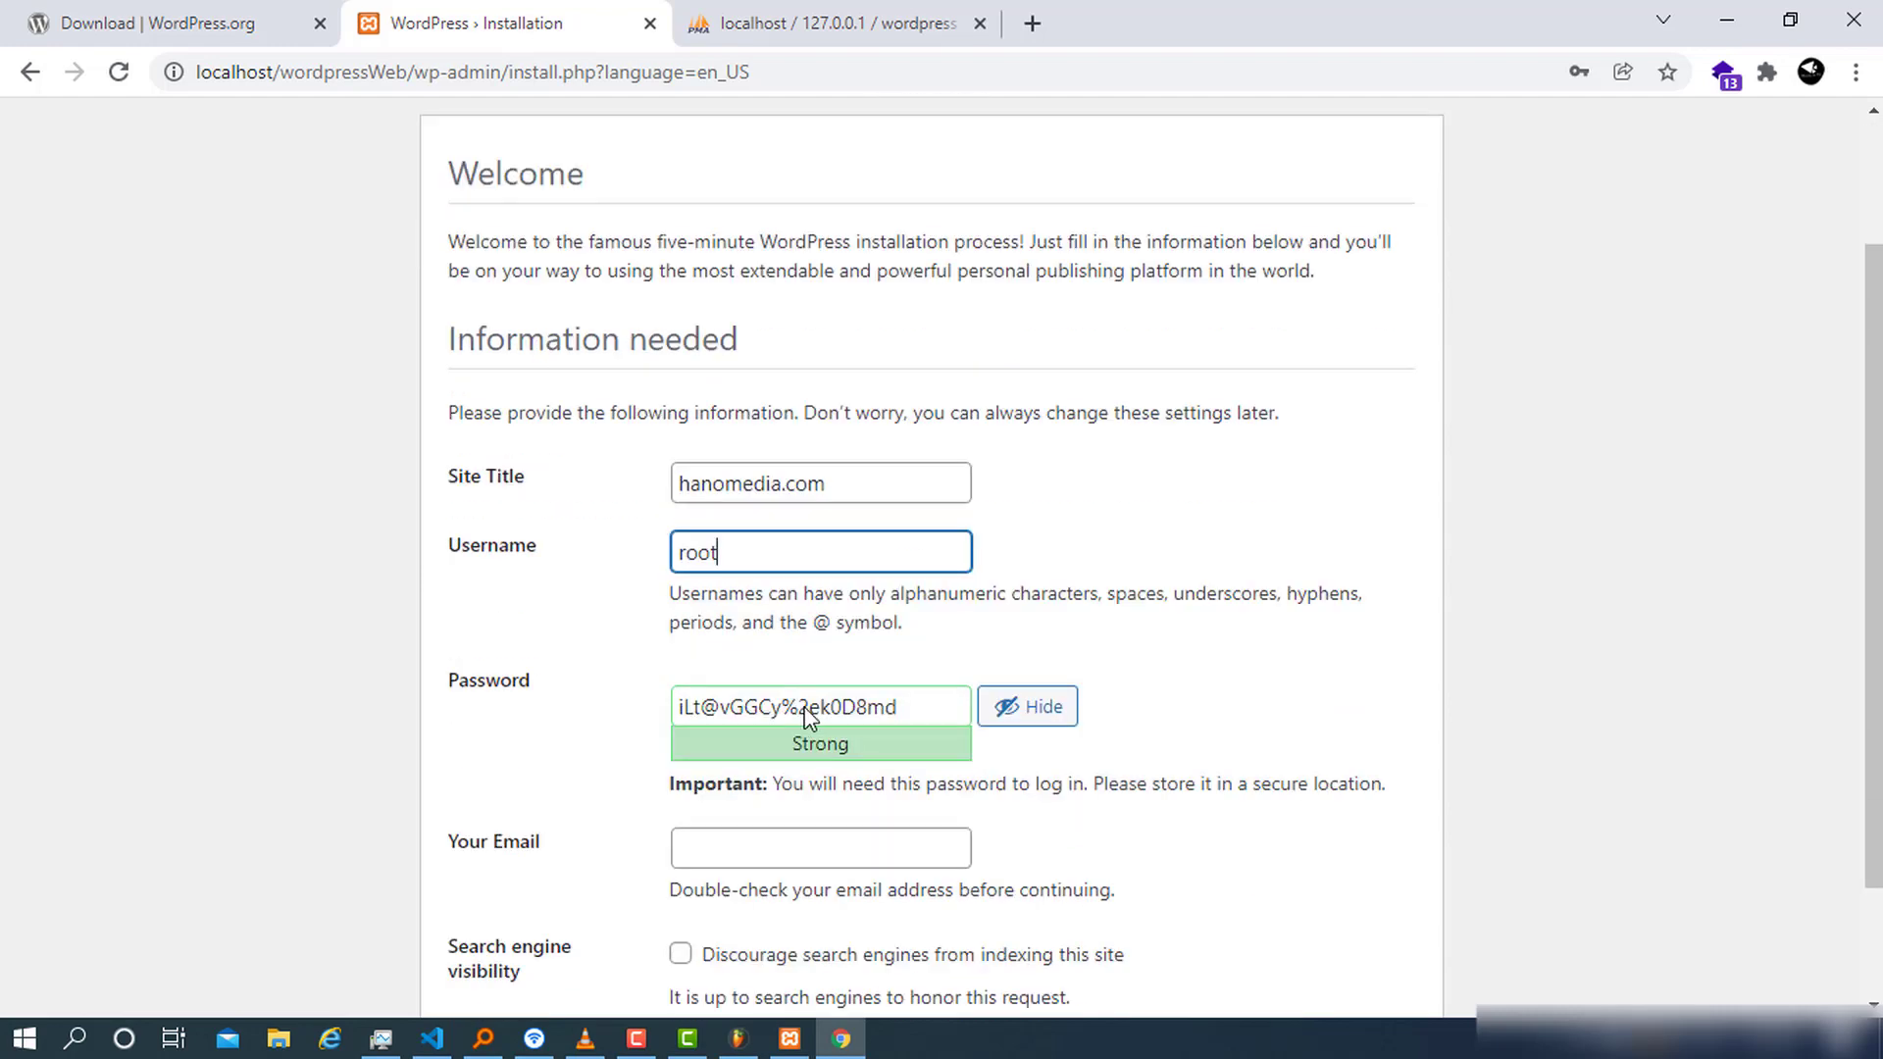
drag(920, 609, 650, 630)
key(BackSpace)
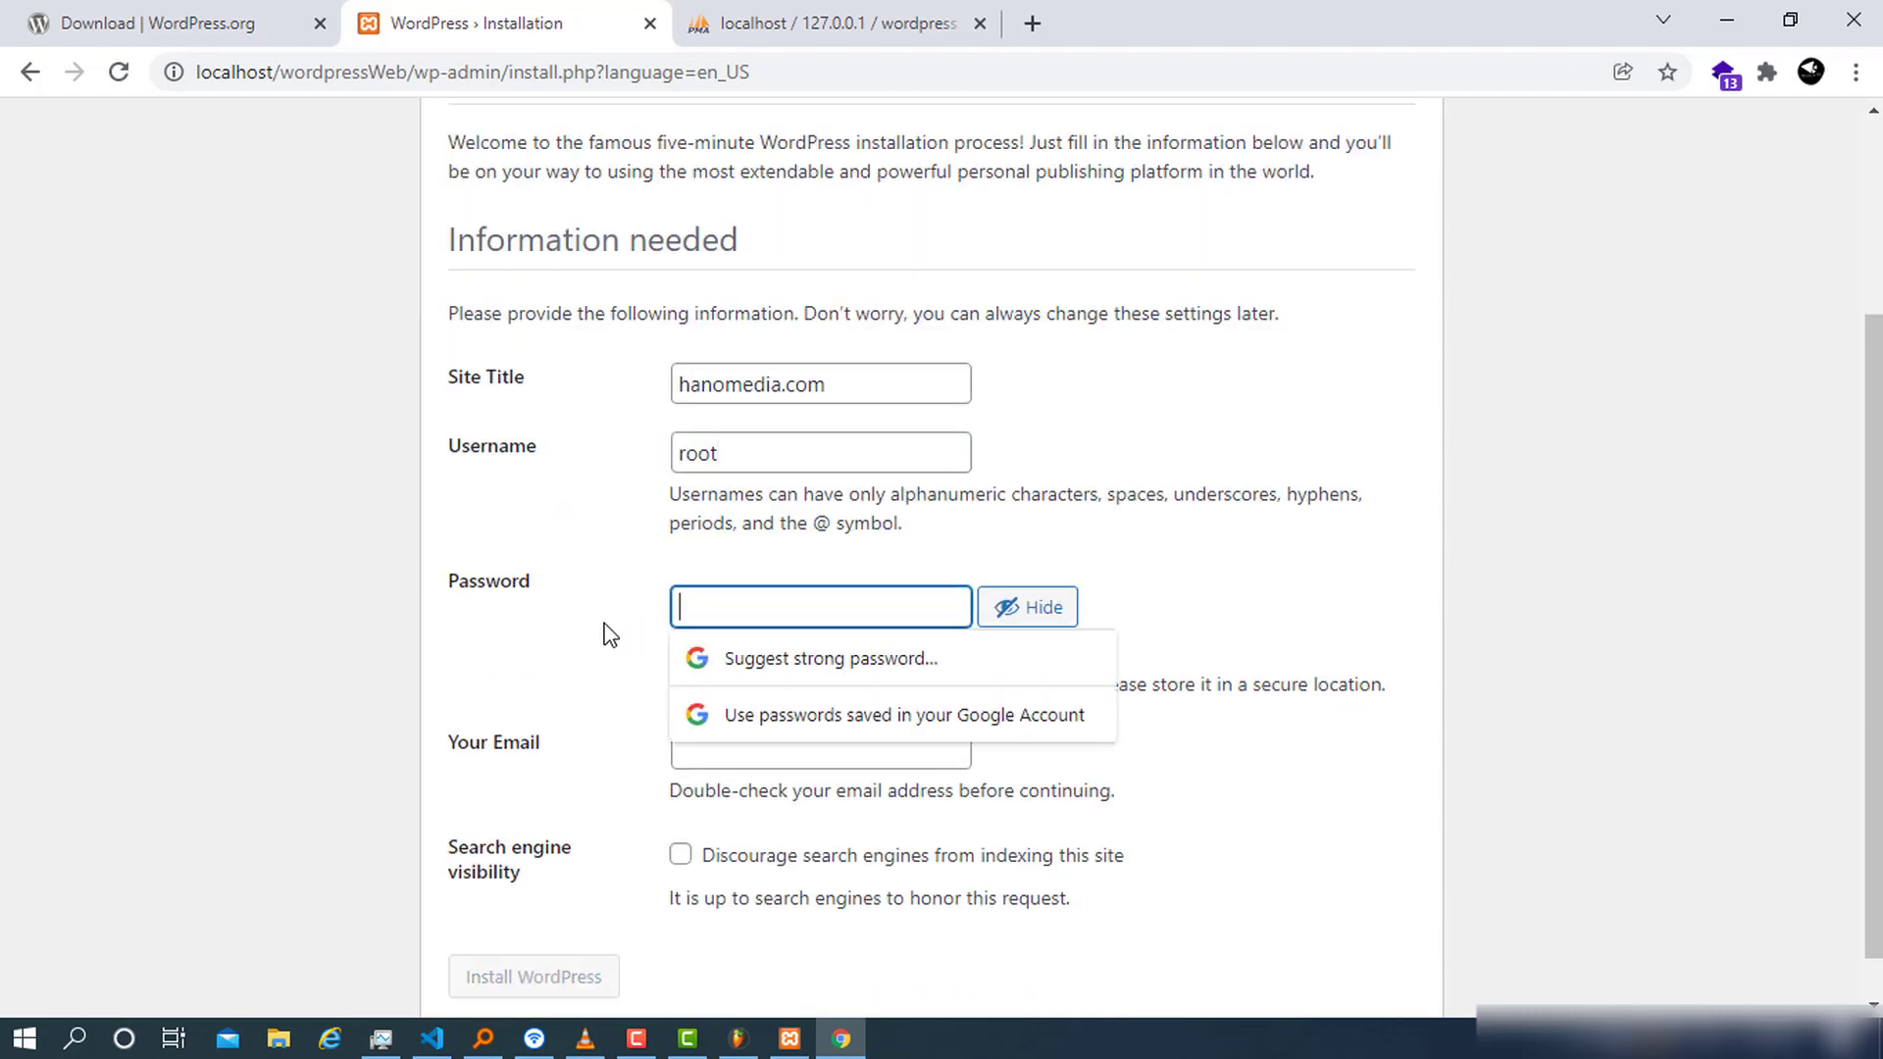
key(BackSpace)
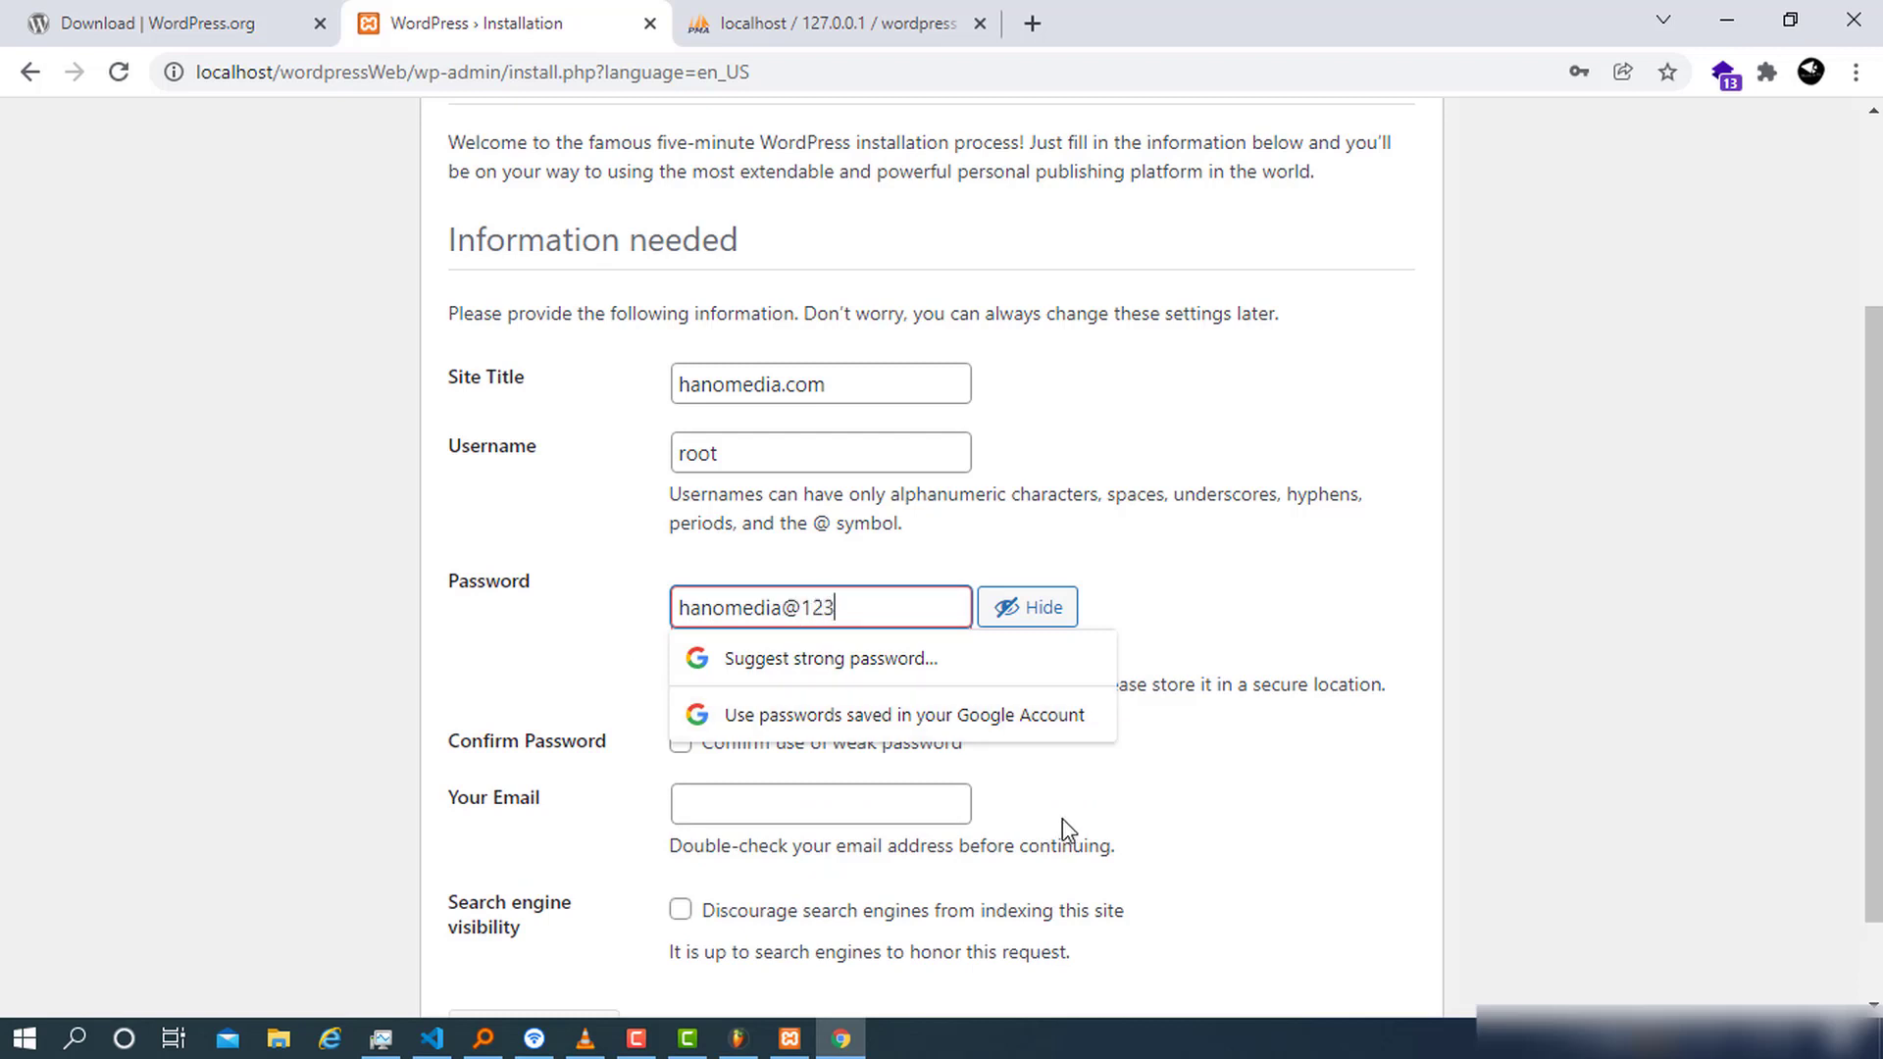
click(1200, 800)
click(849, 755)
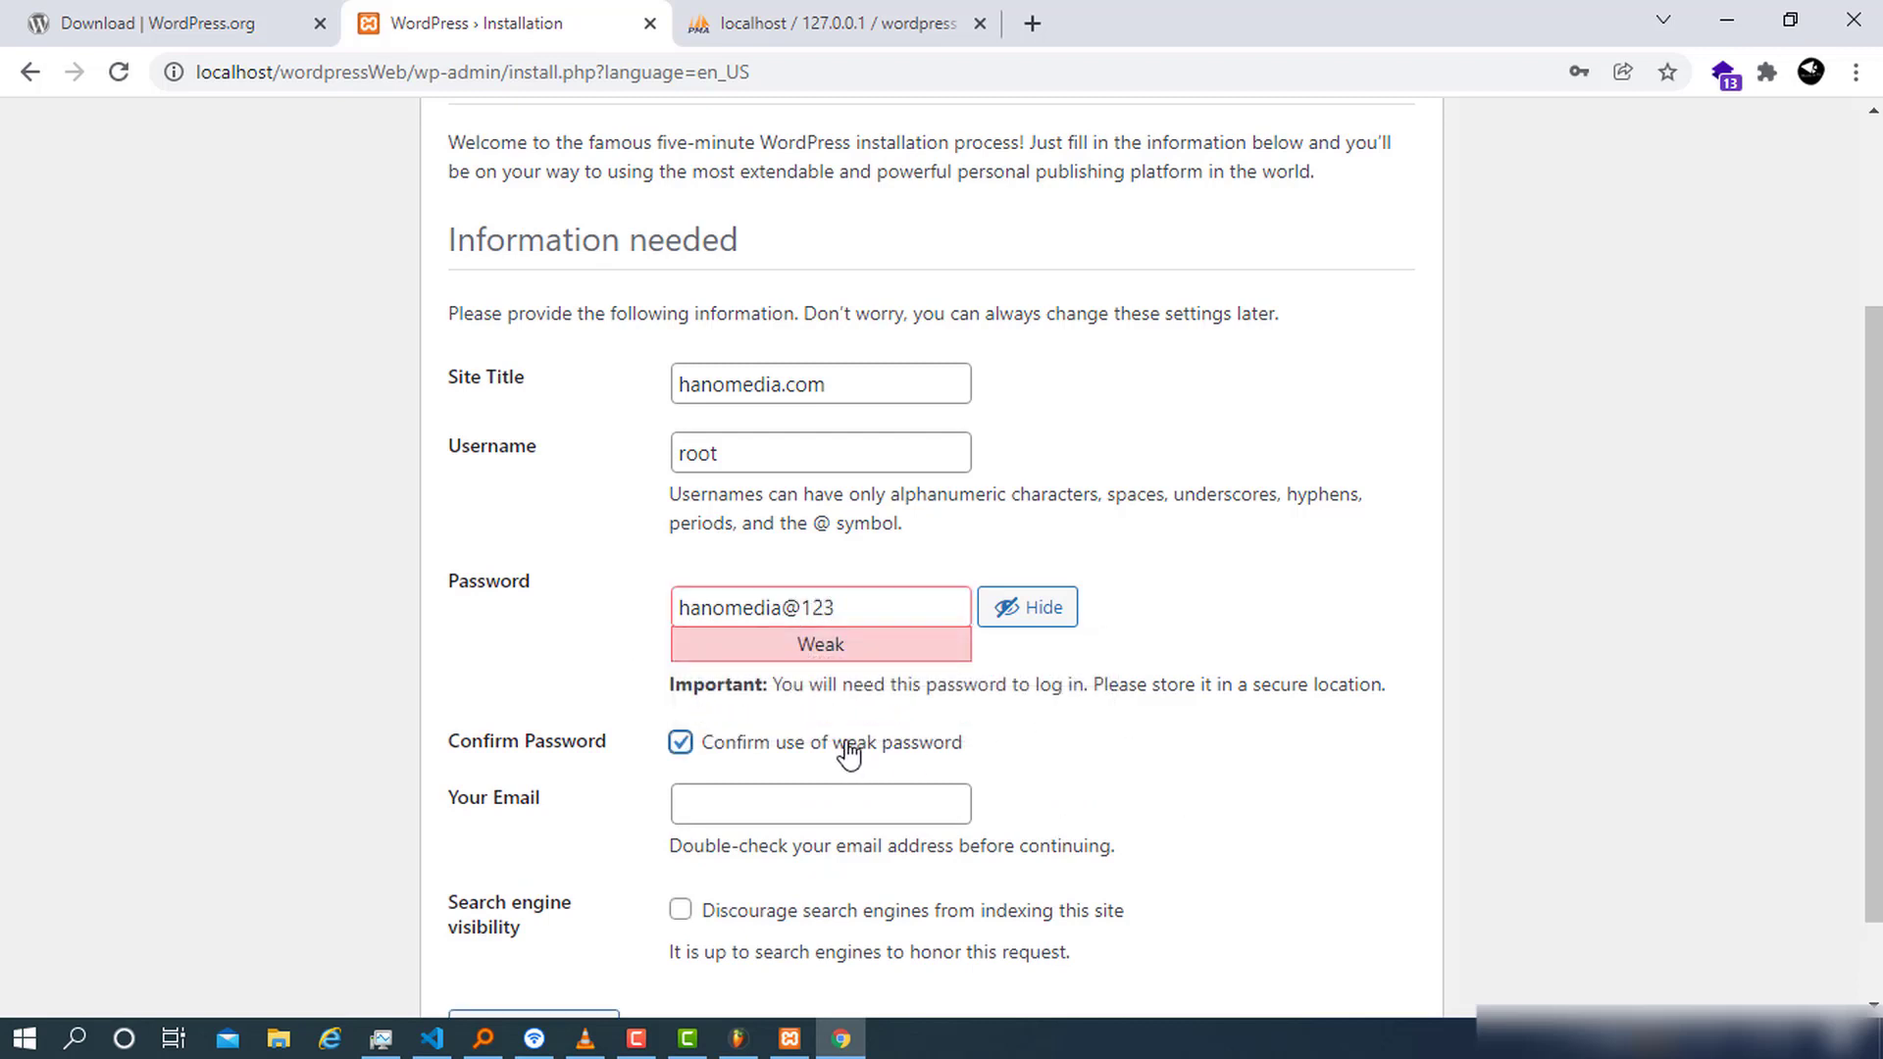
Change the password's first letter to an uppercase H
click(789, 818)
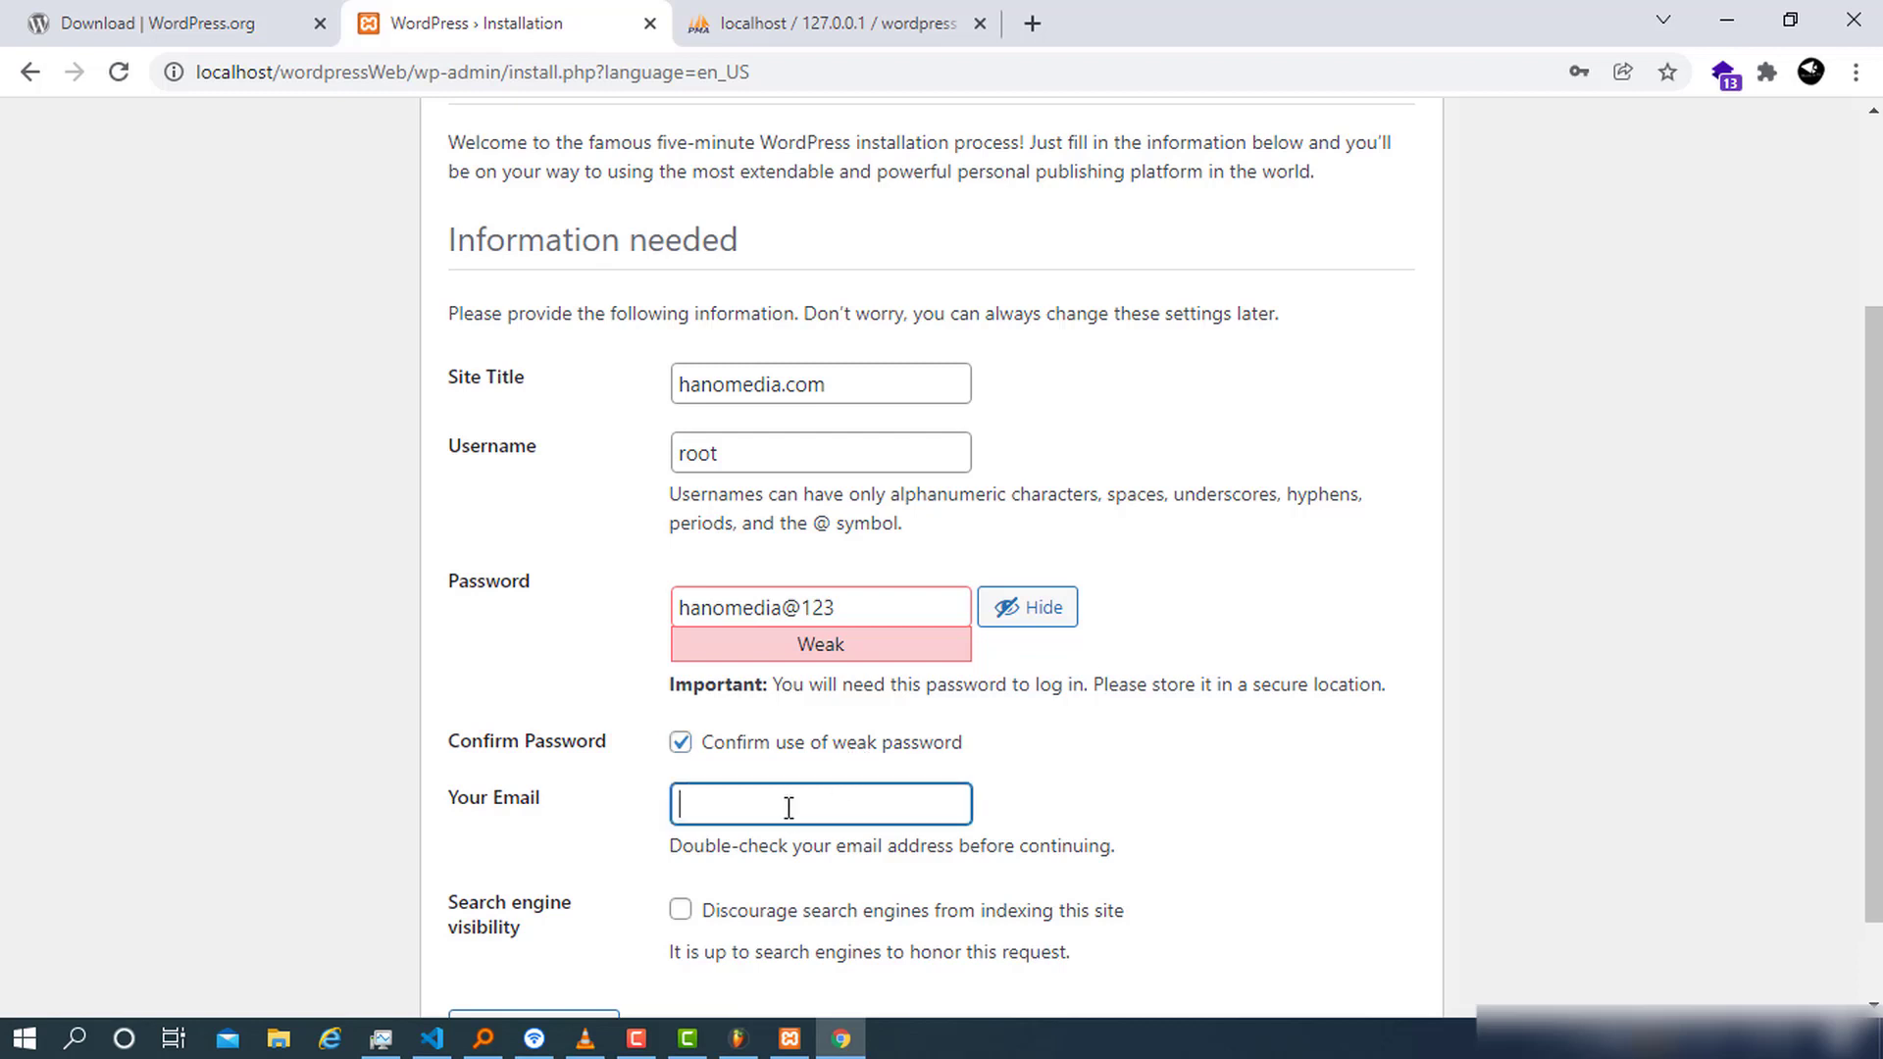
click(871, 610)
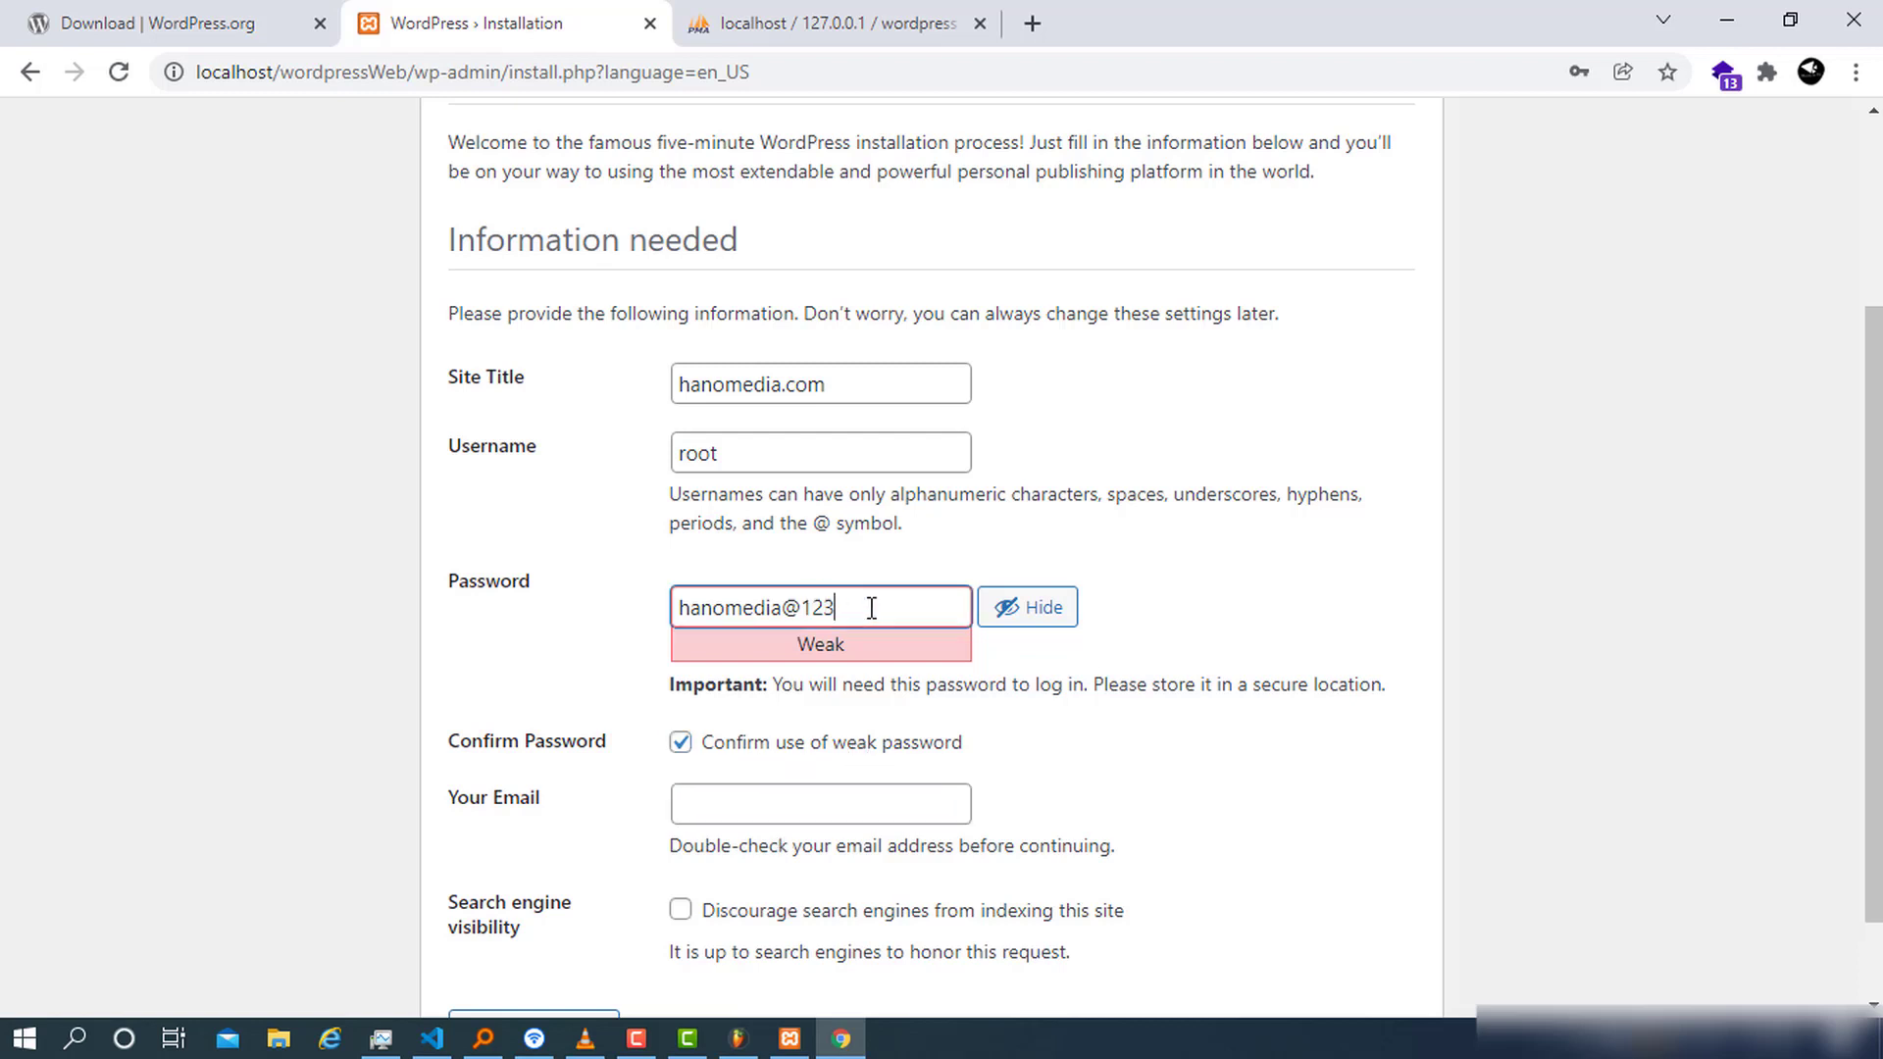
click(690, 607)
key(BackSpace)
text(H)
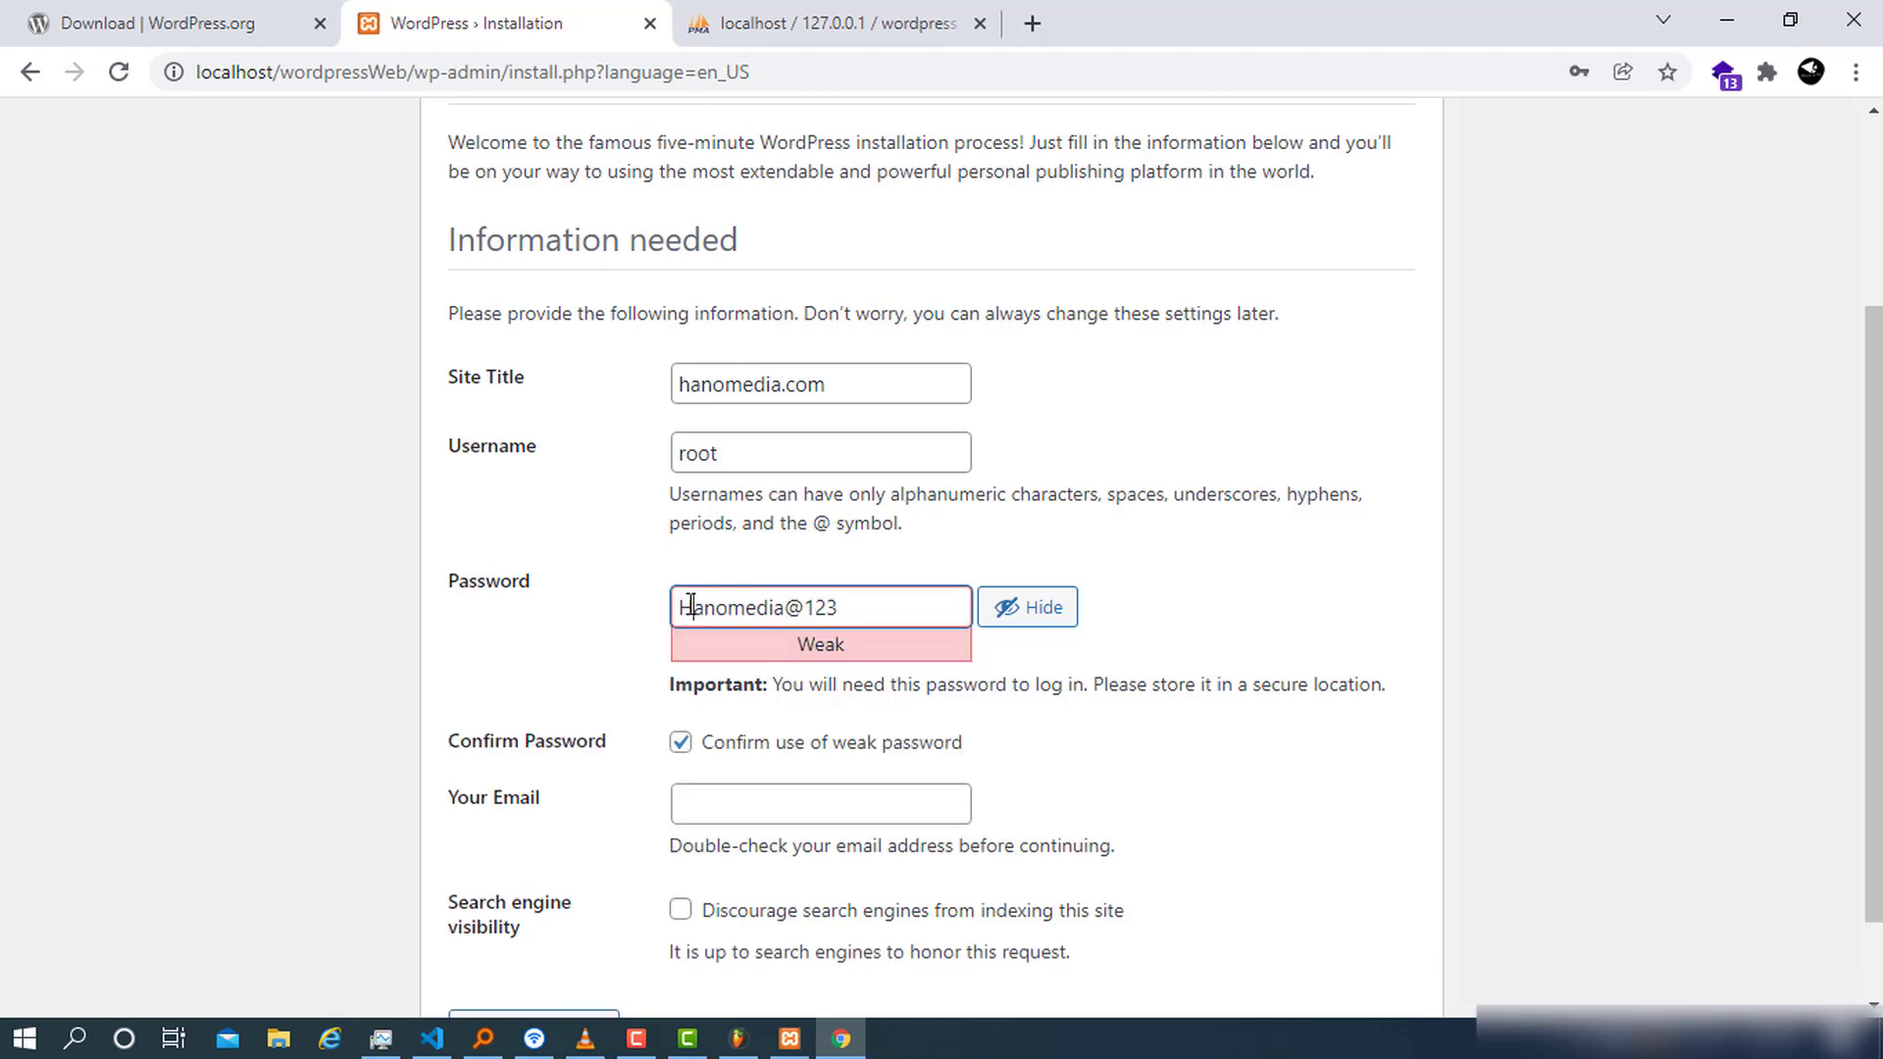
click(870, 597)
Fill in the admin e-mail address and install WordPress
click(752, 800)
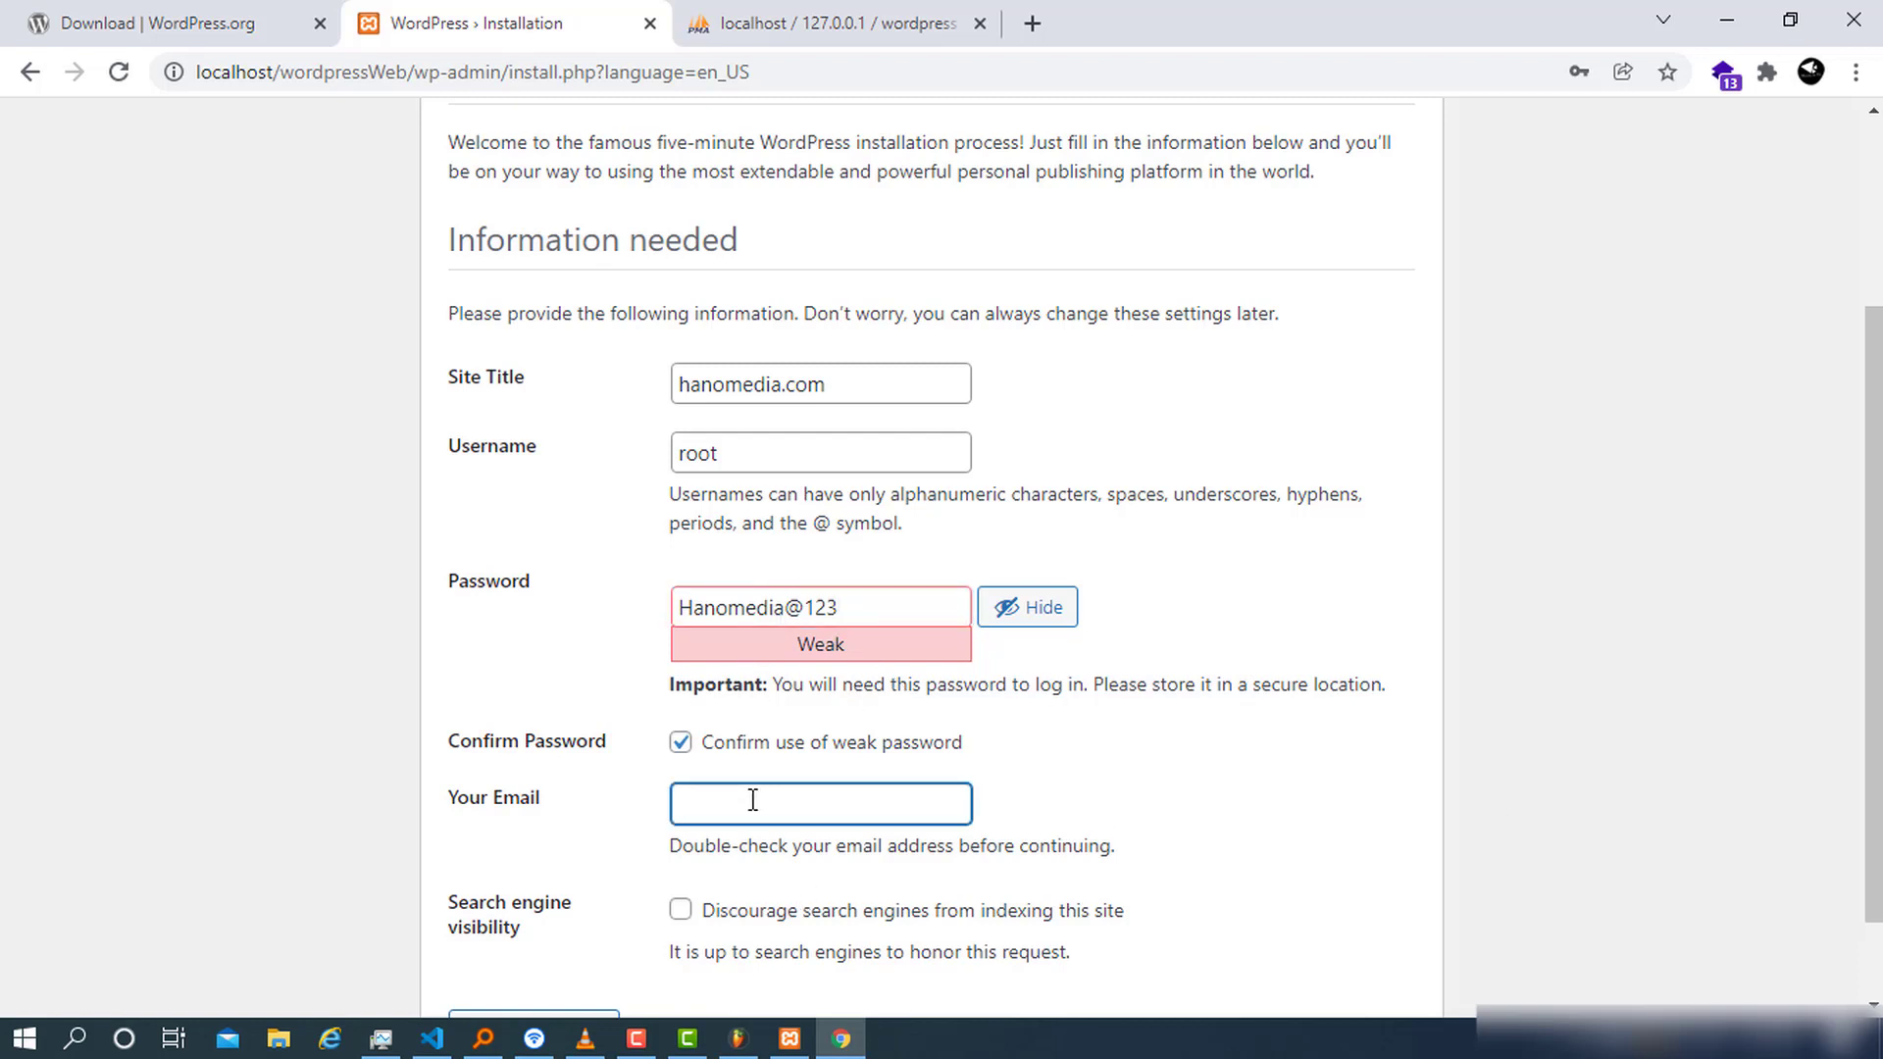
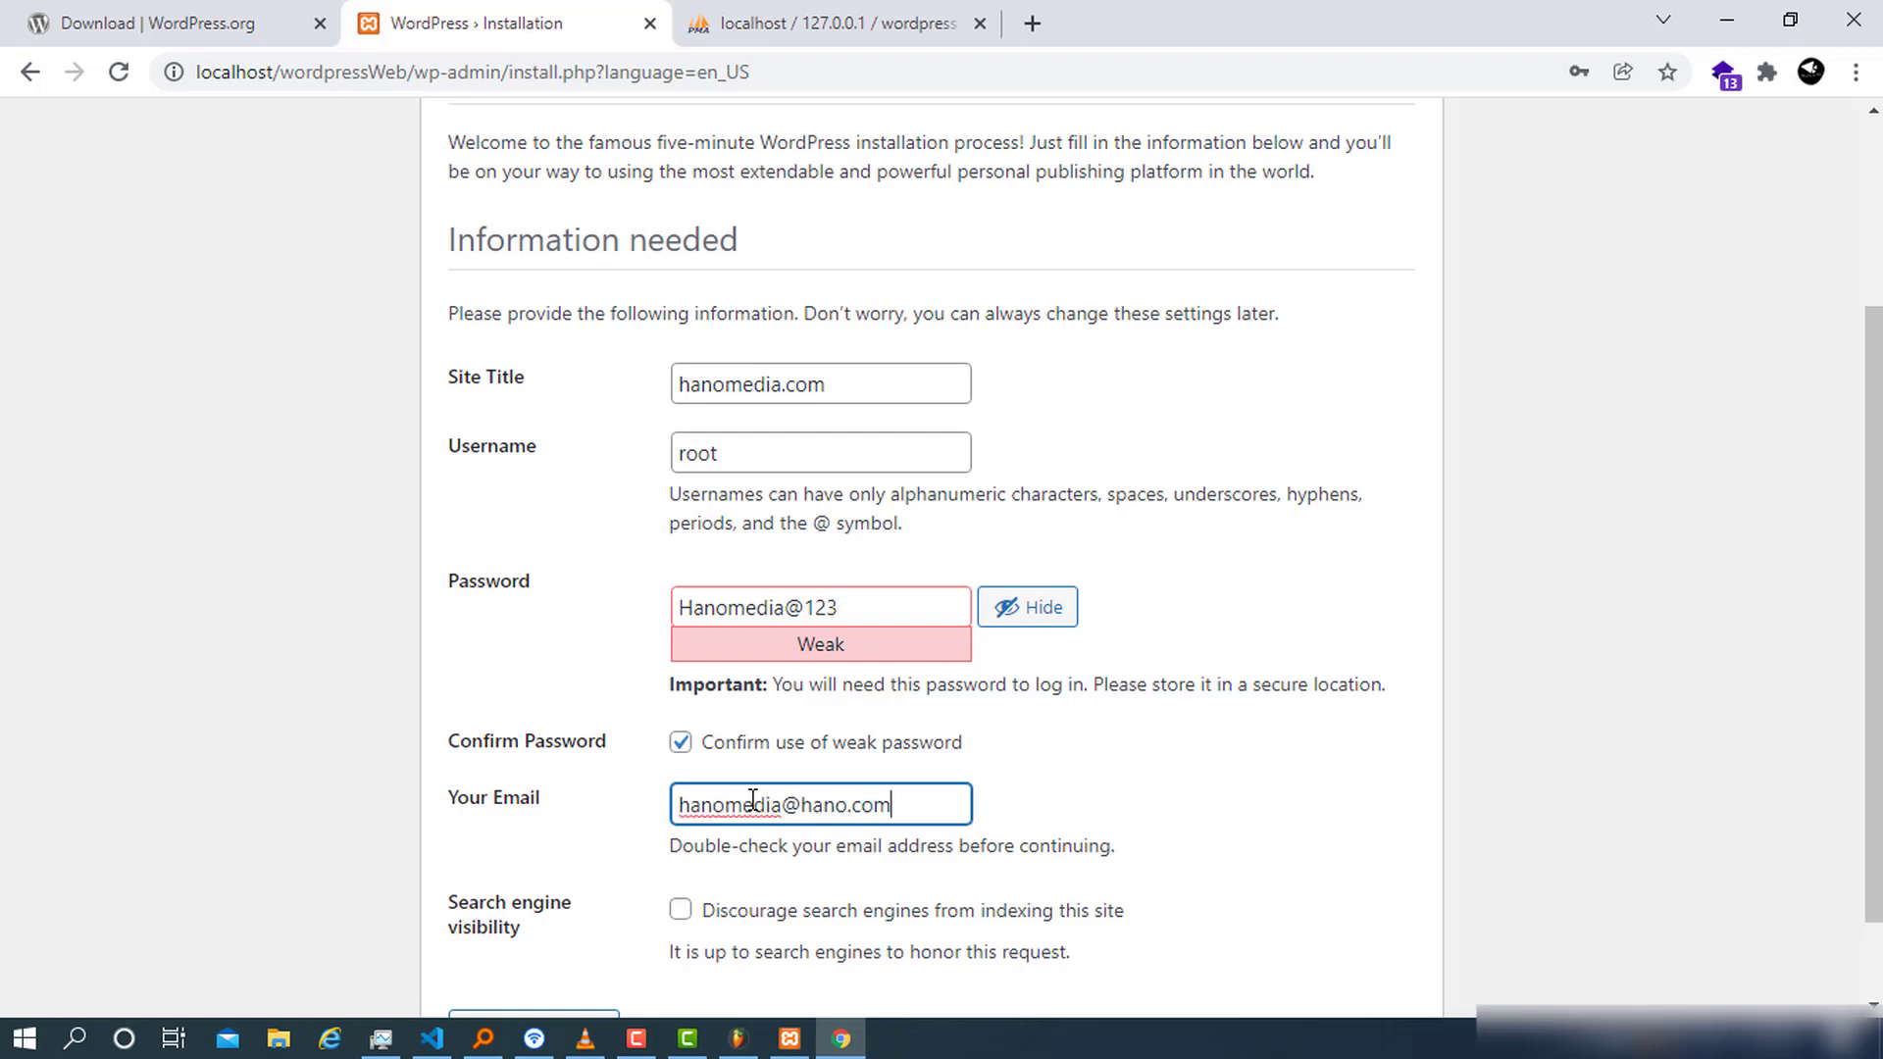
scroll(765, 793, down, 1)
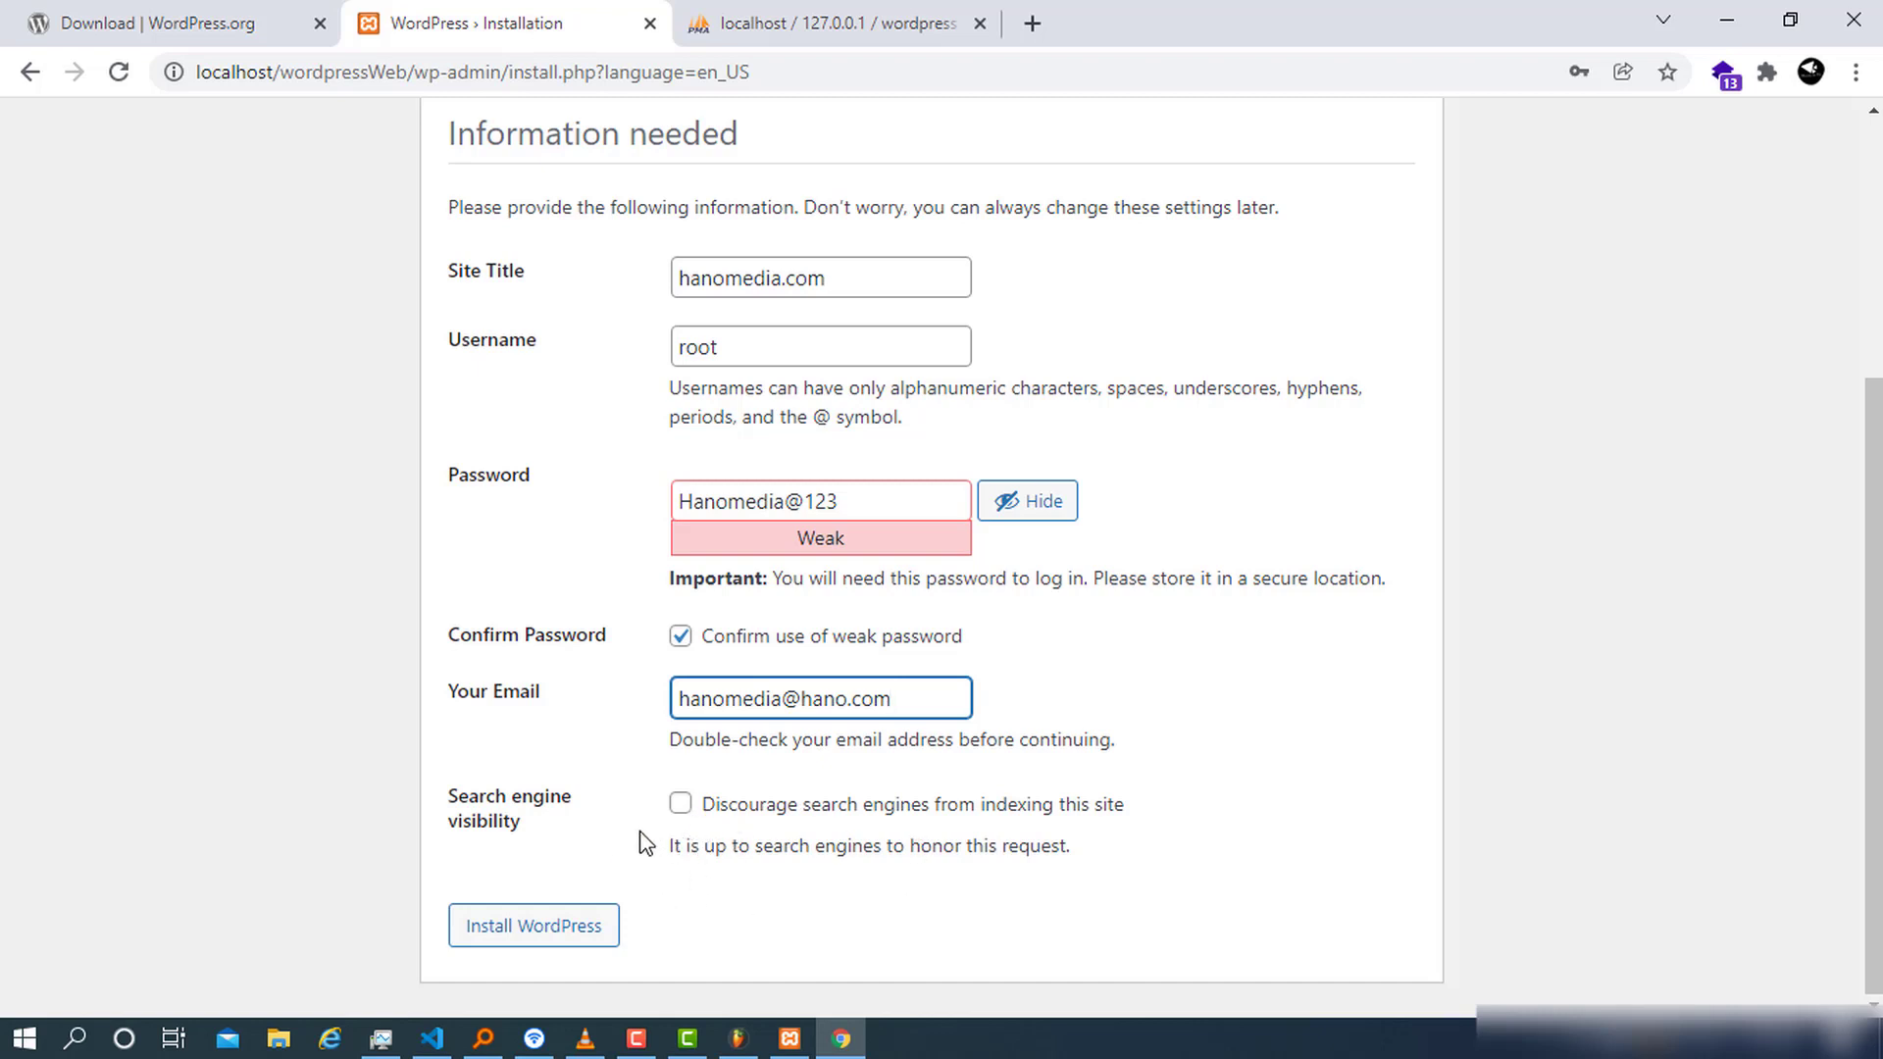
click(571, 927)
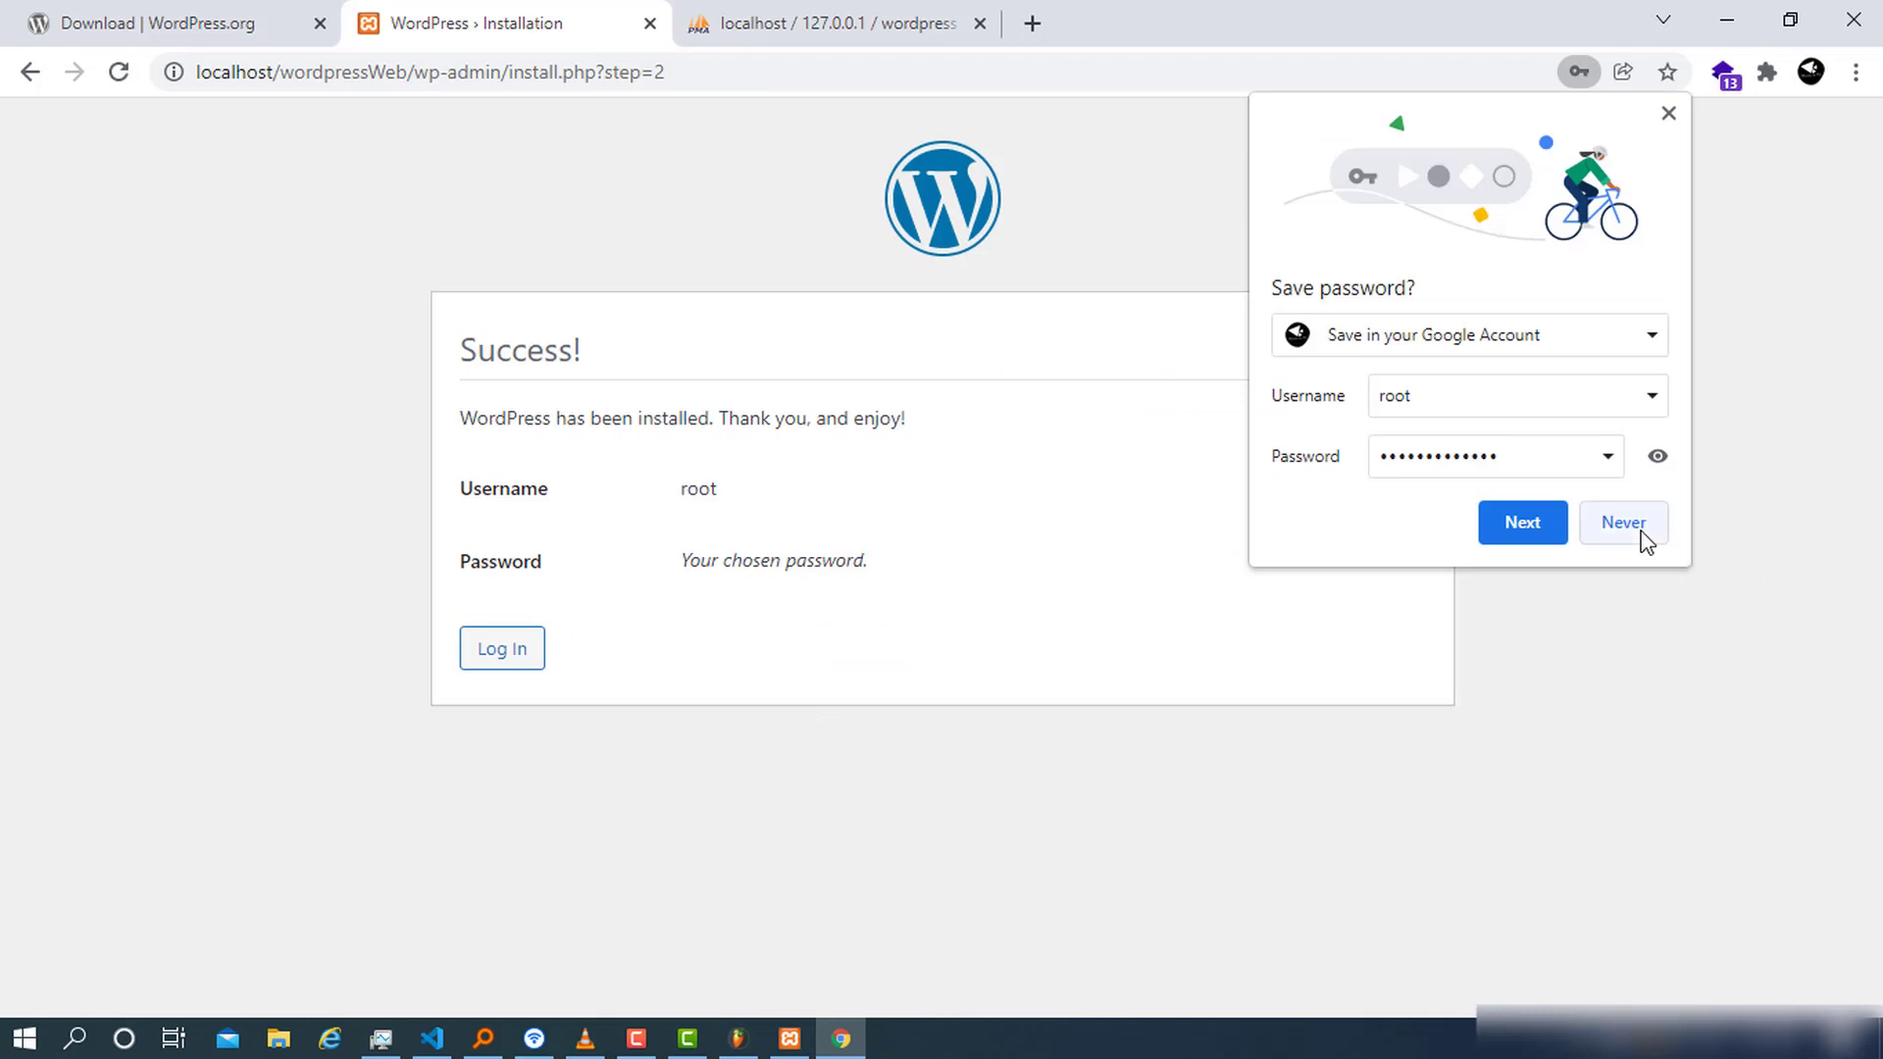
Decline Chrome's save-password prompt and continue from the Success page to the login form
click(1623, 522)
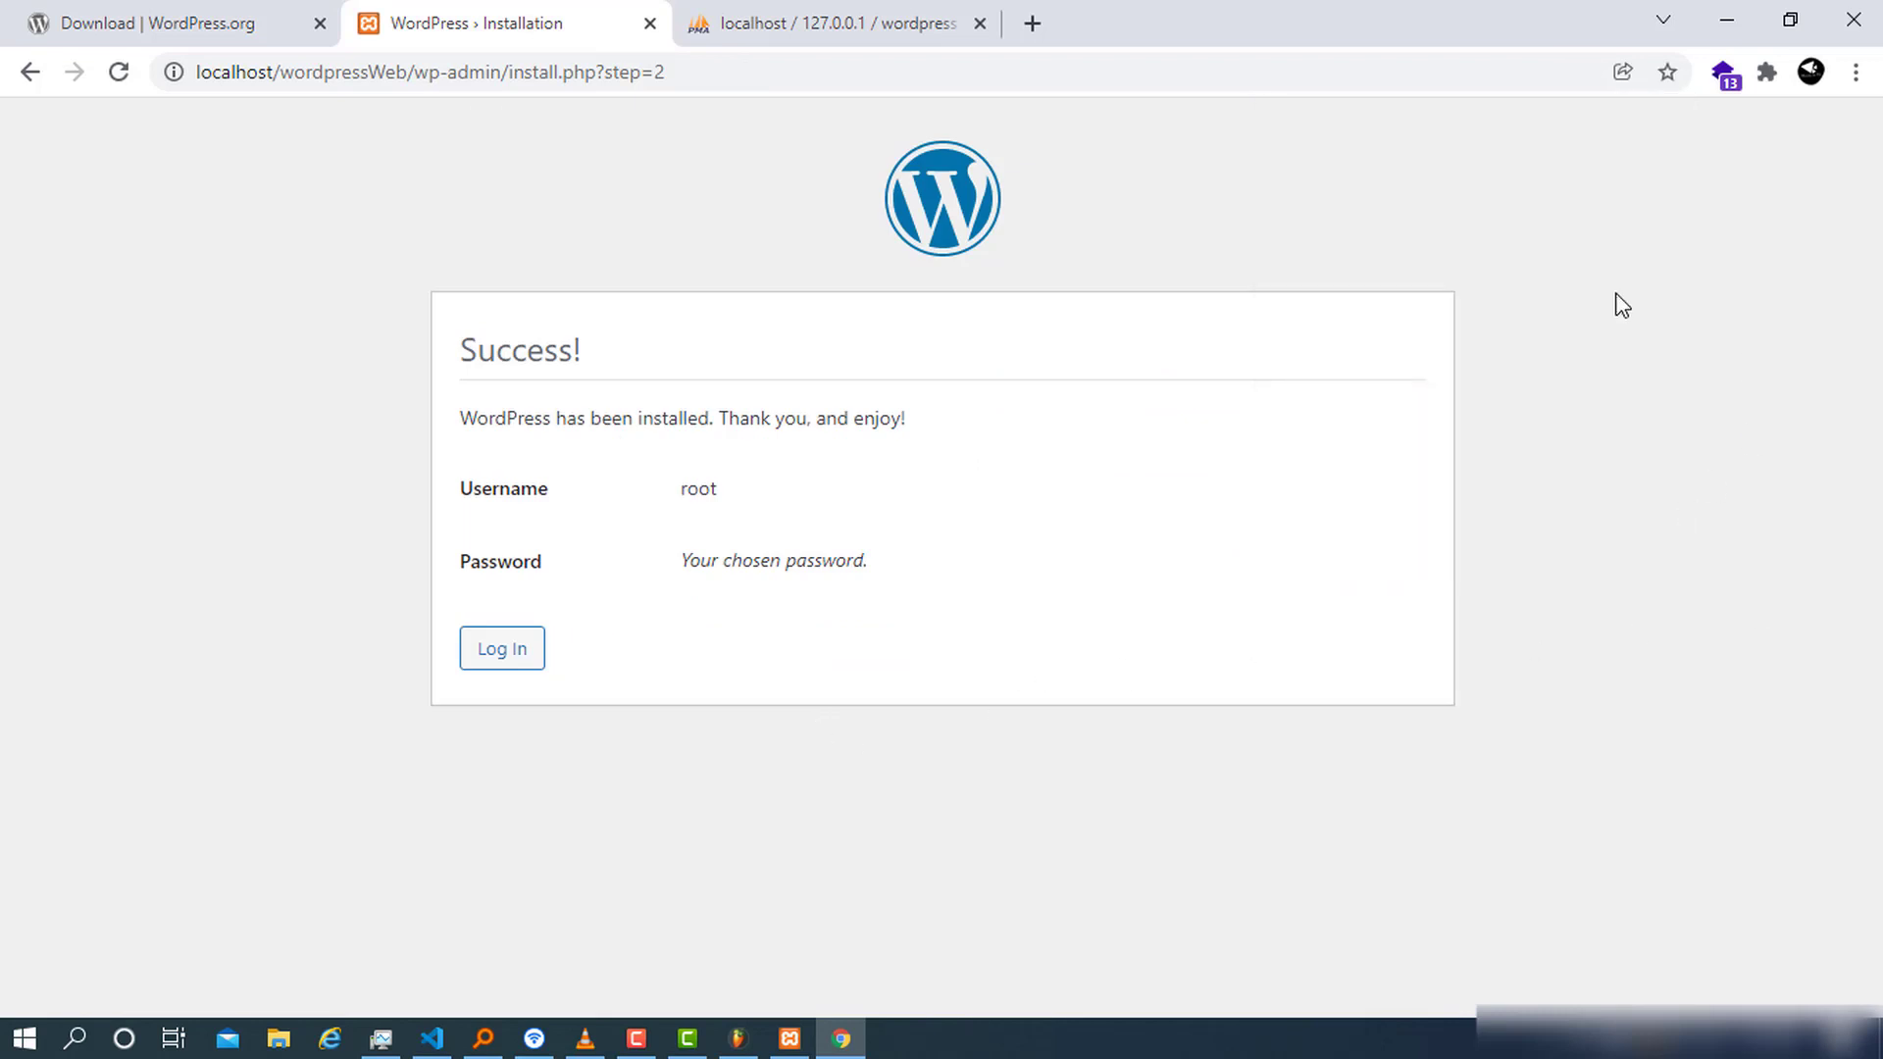
click(527, 651)
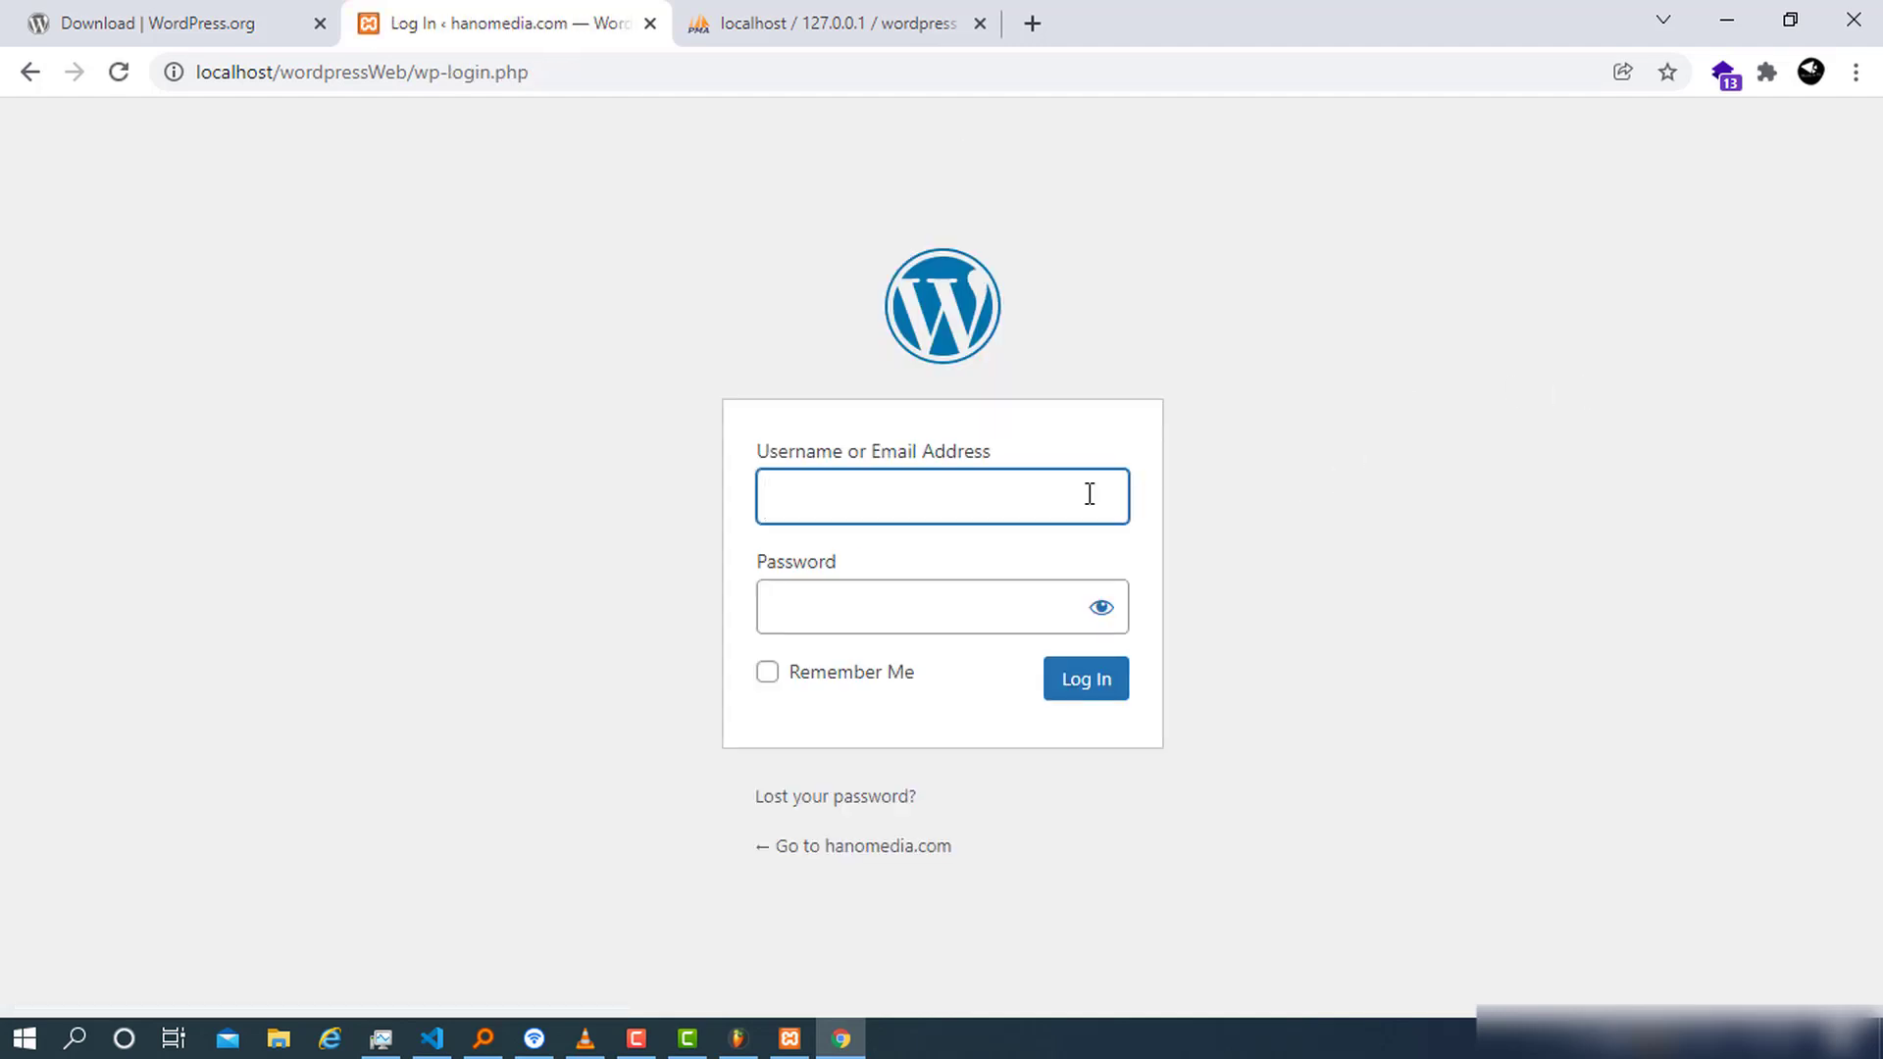
Log in as root with the admin password, revealing it first to verify
key(Tab)
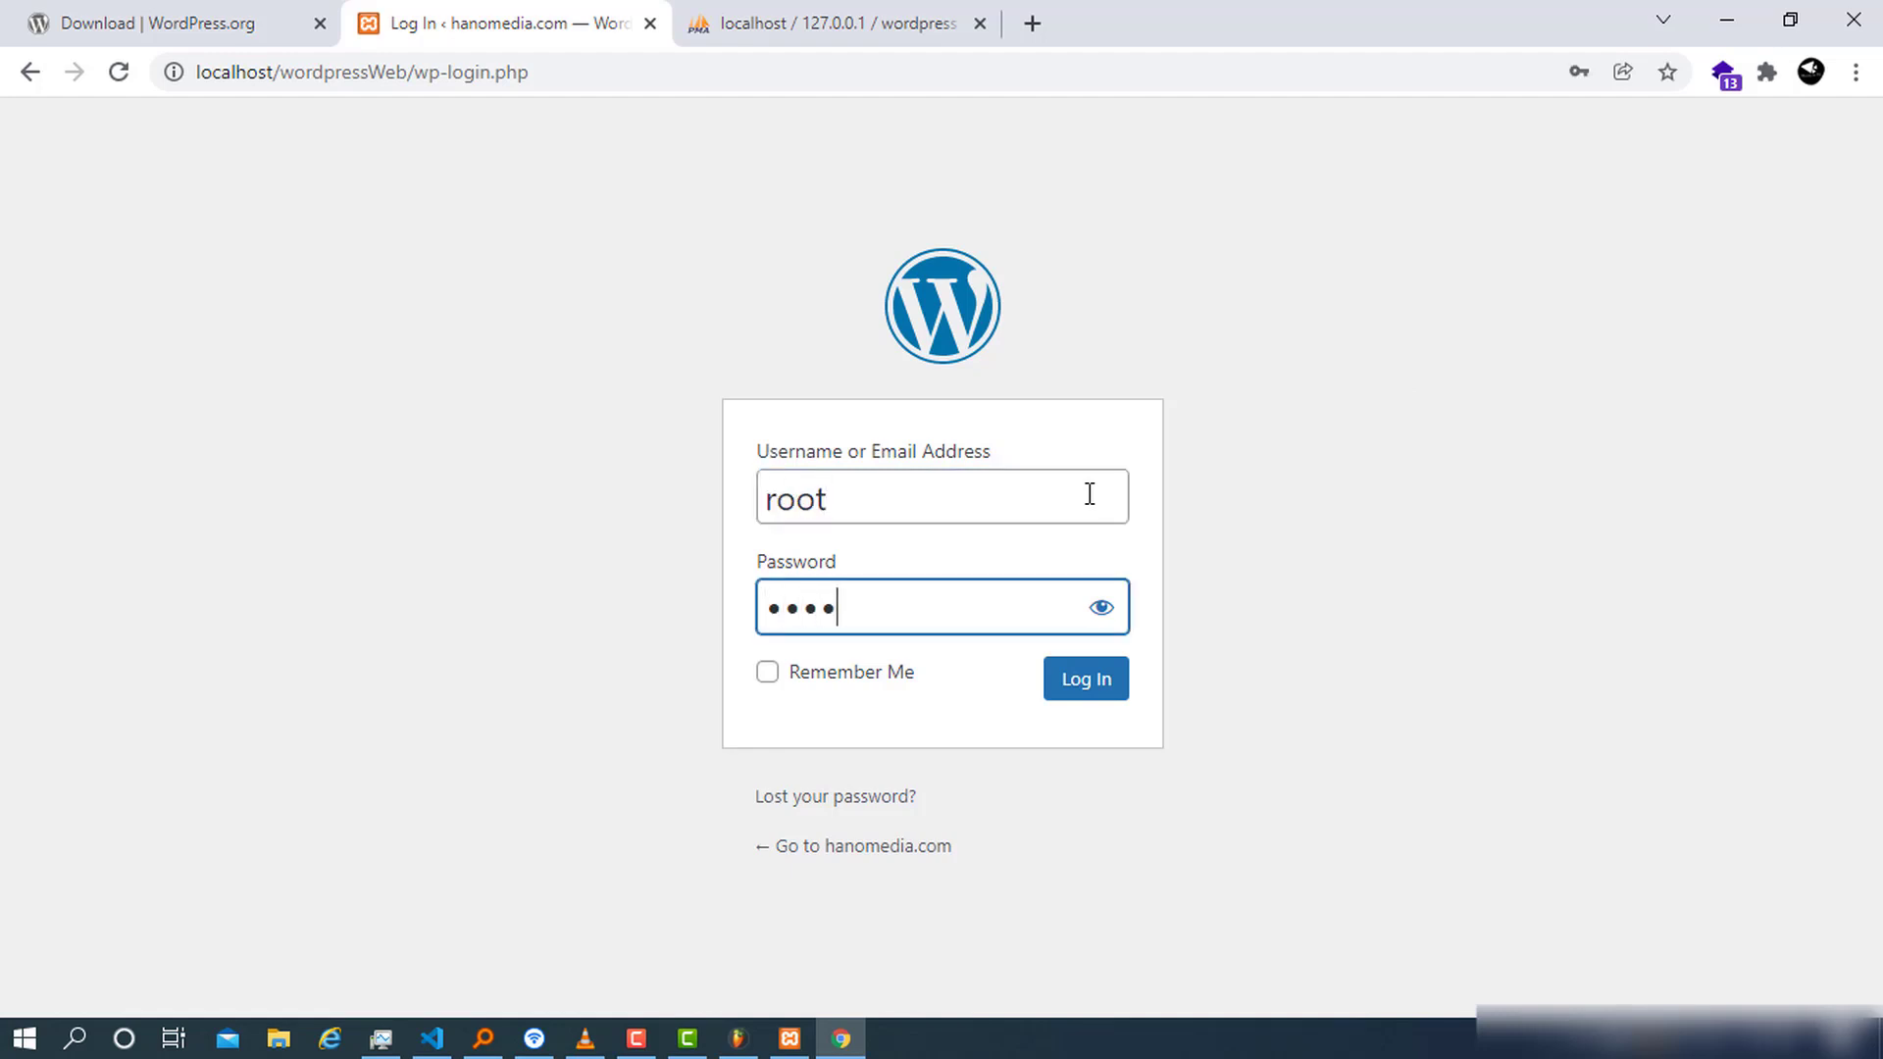
key(BackSpace)
key(BackSpace)
key(BackSpace)
key(BackSpace)
key(BackSpace)
key(BackSpace)
click(1108, 616)
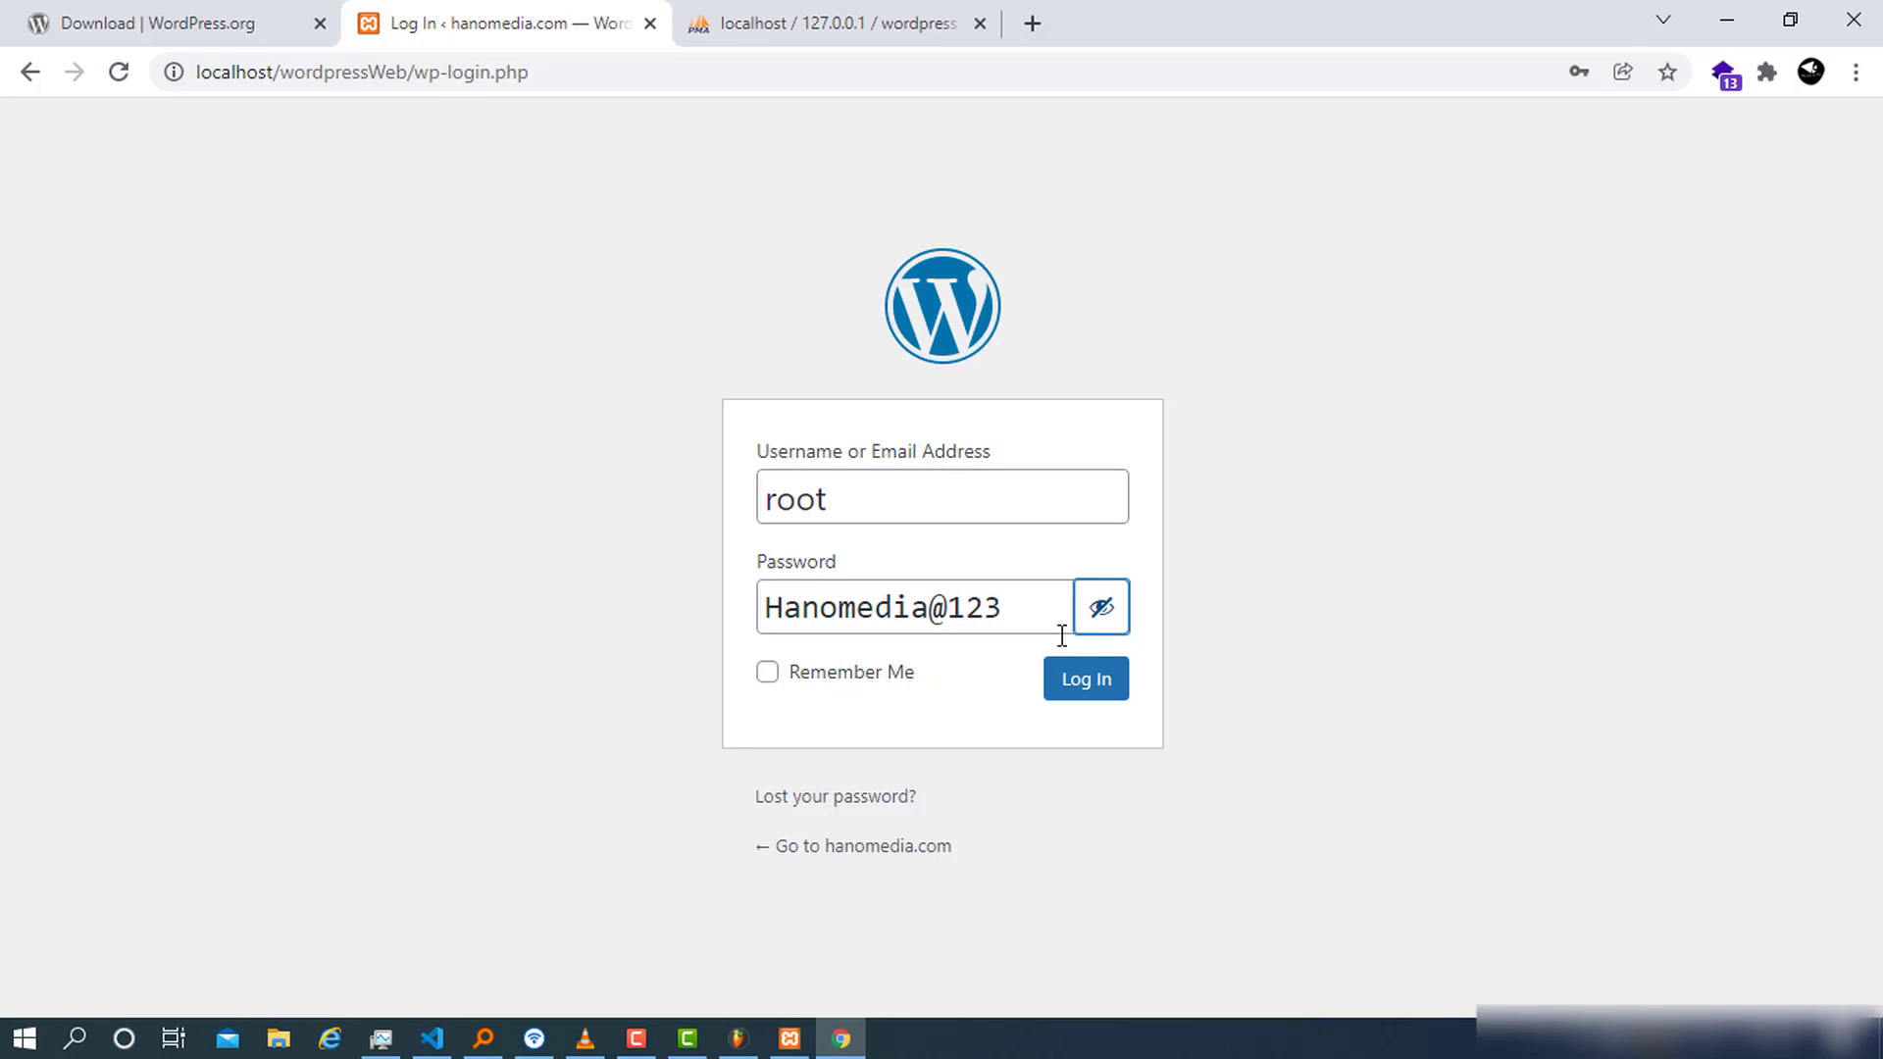
click(1085, 678)
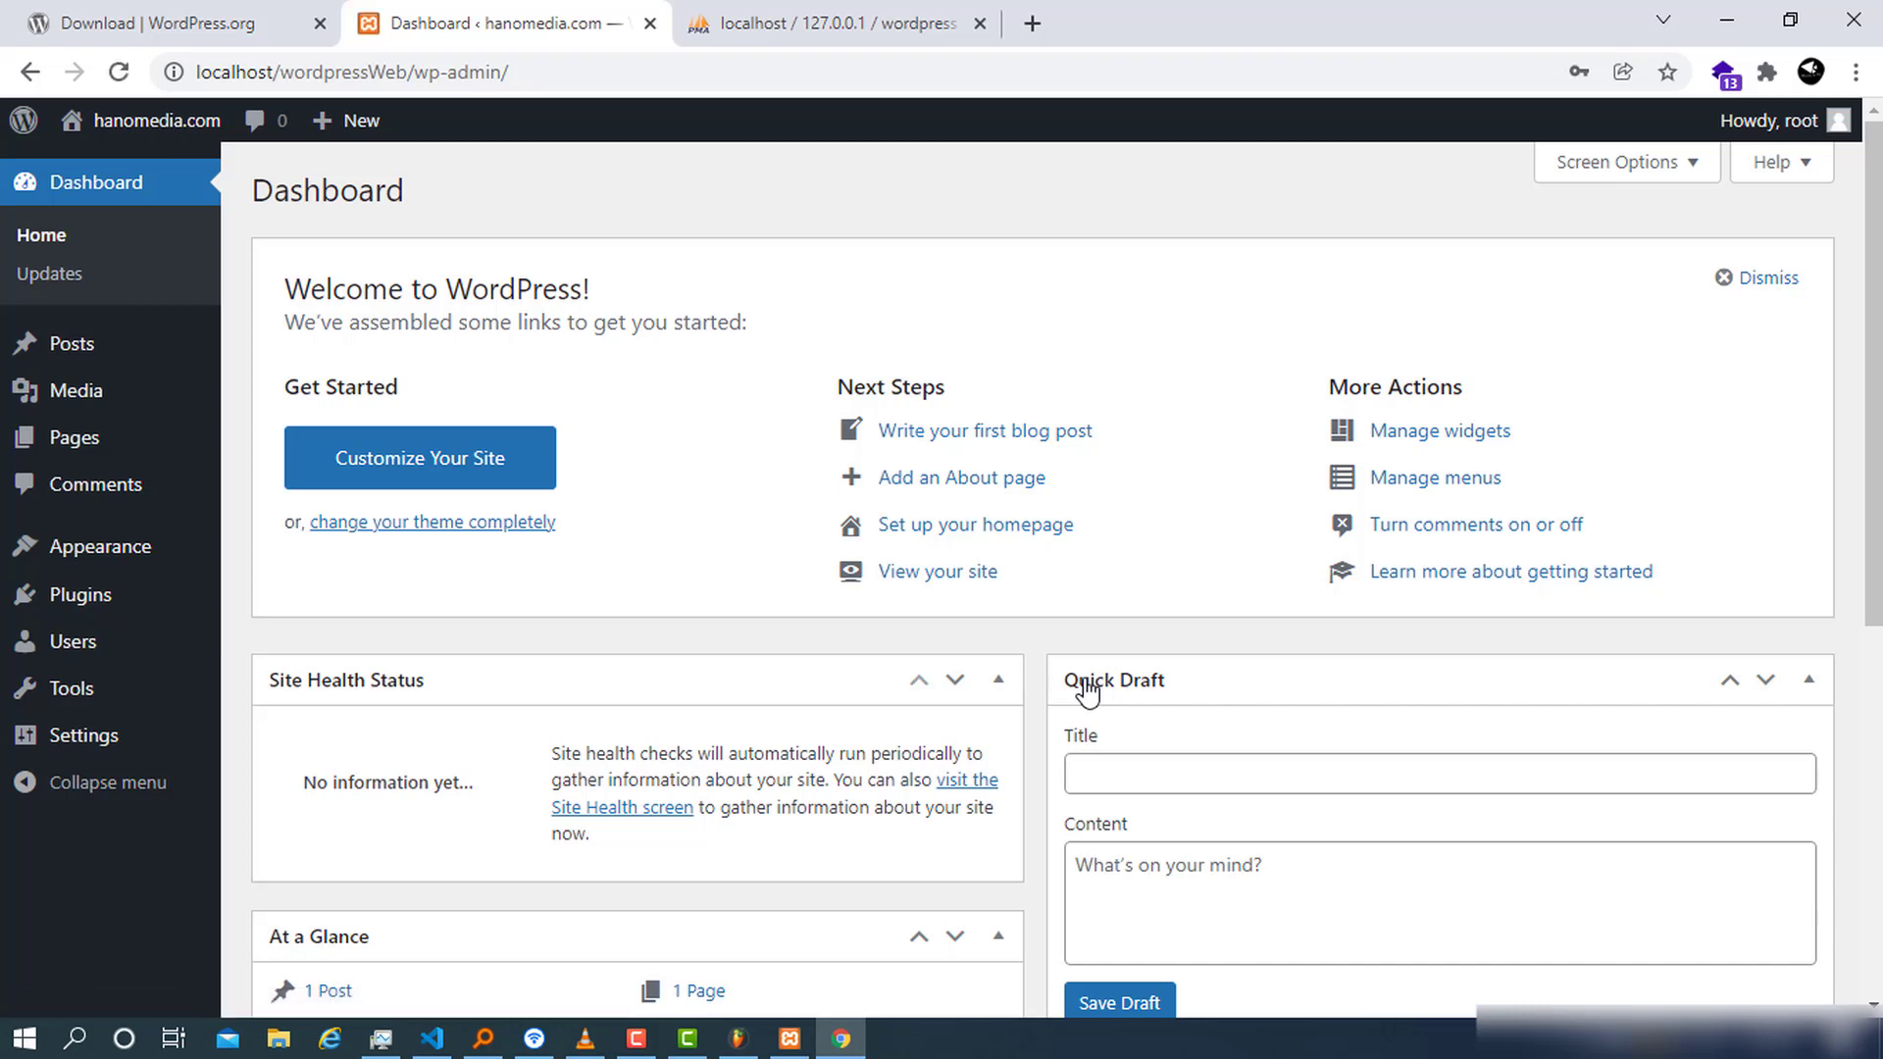
Scroll over the new Dashboard, then go to the Users page
scroll(981, 701, down, 4)
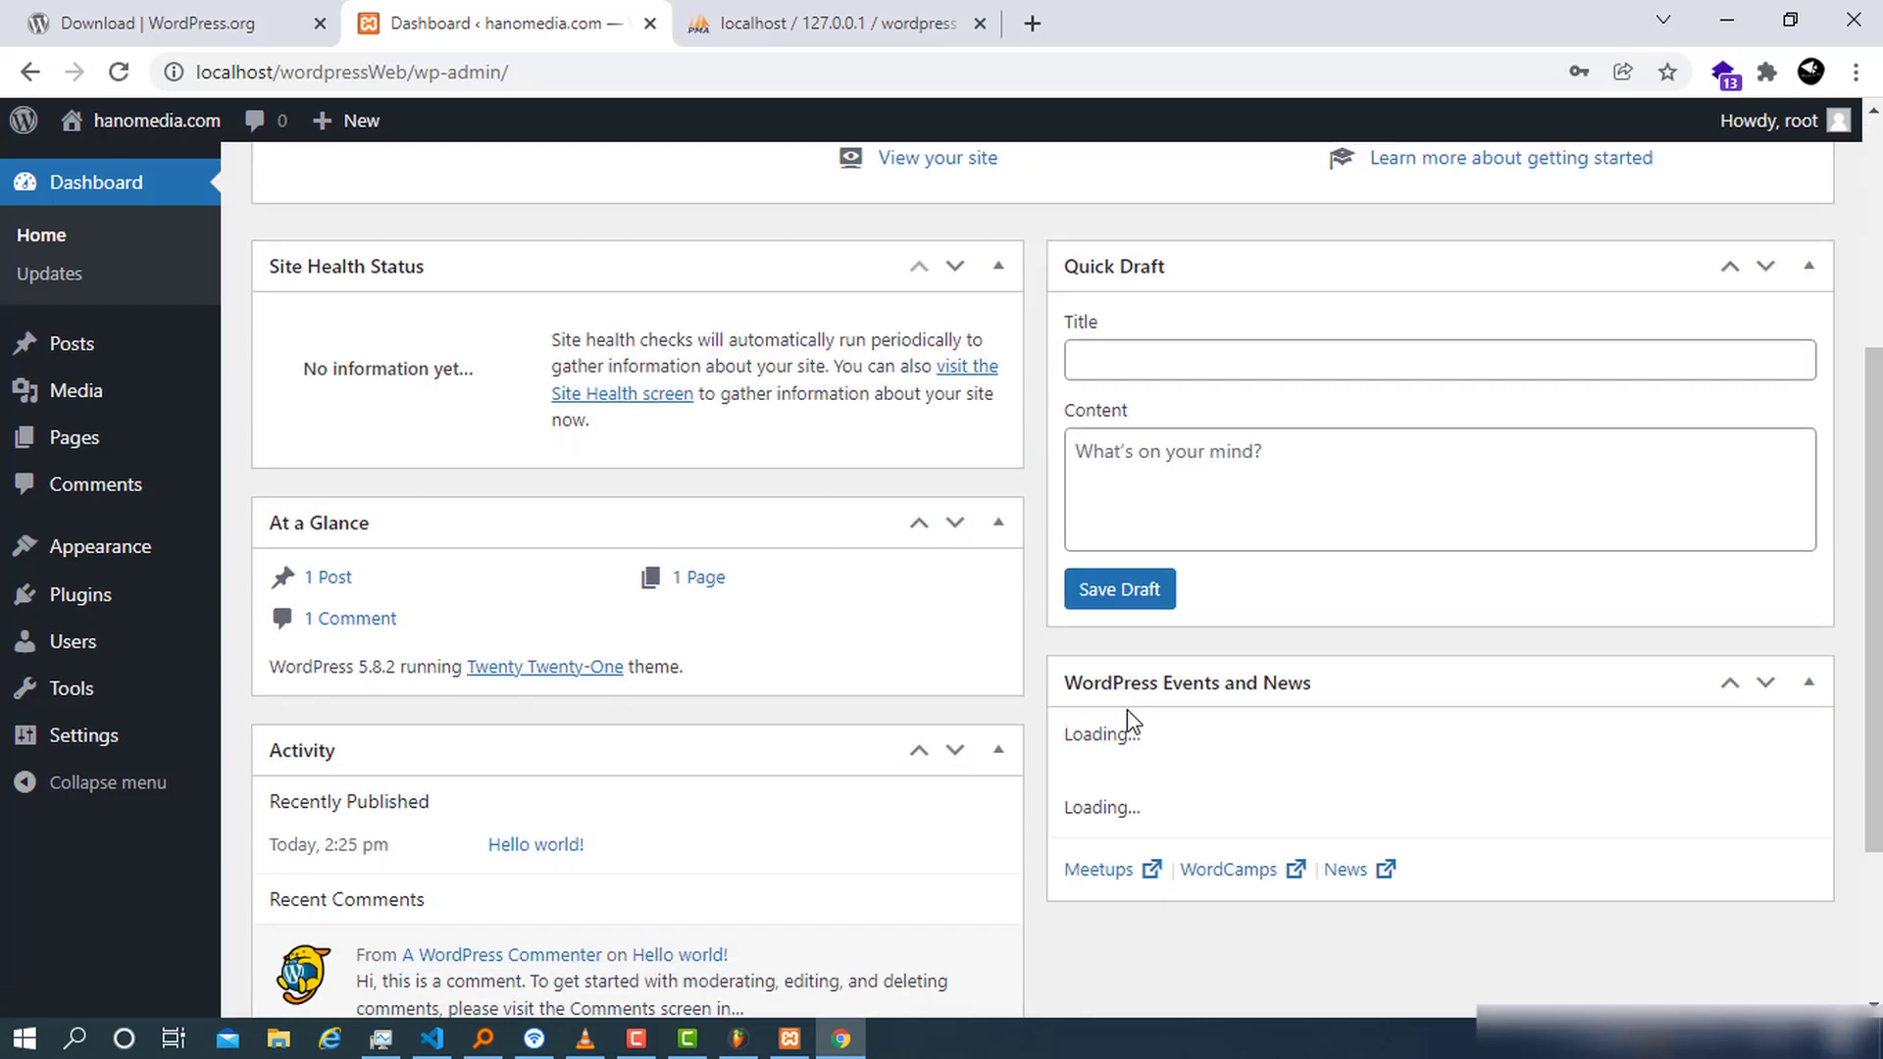
scroll(1126, 709, up, 3)
scroll(1126, 711, up, 2)
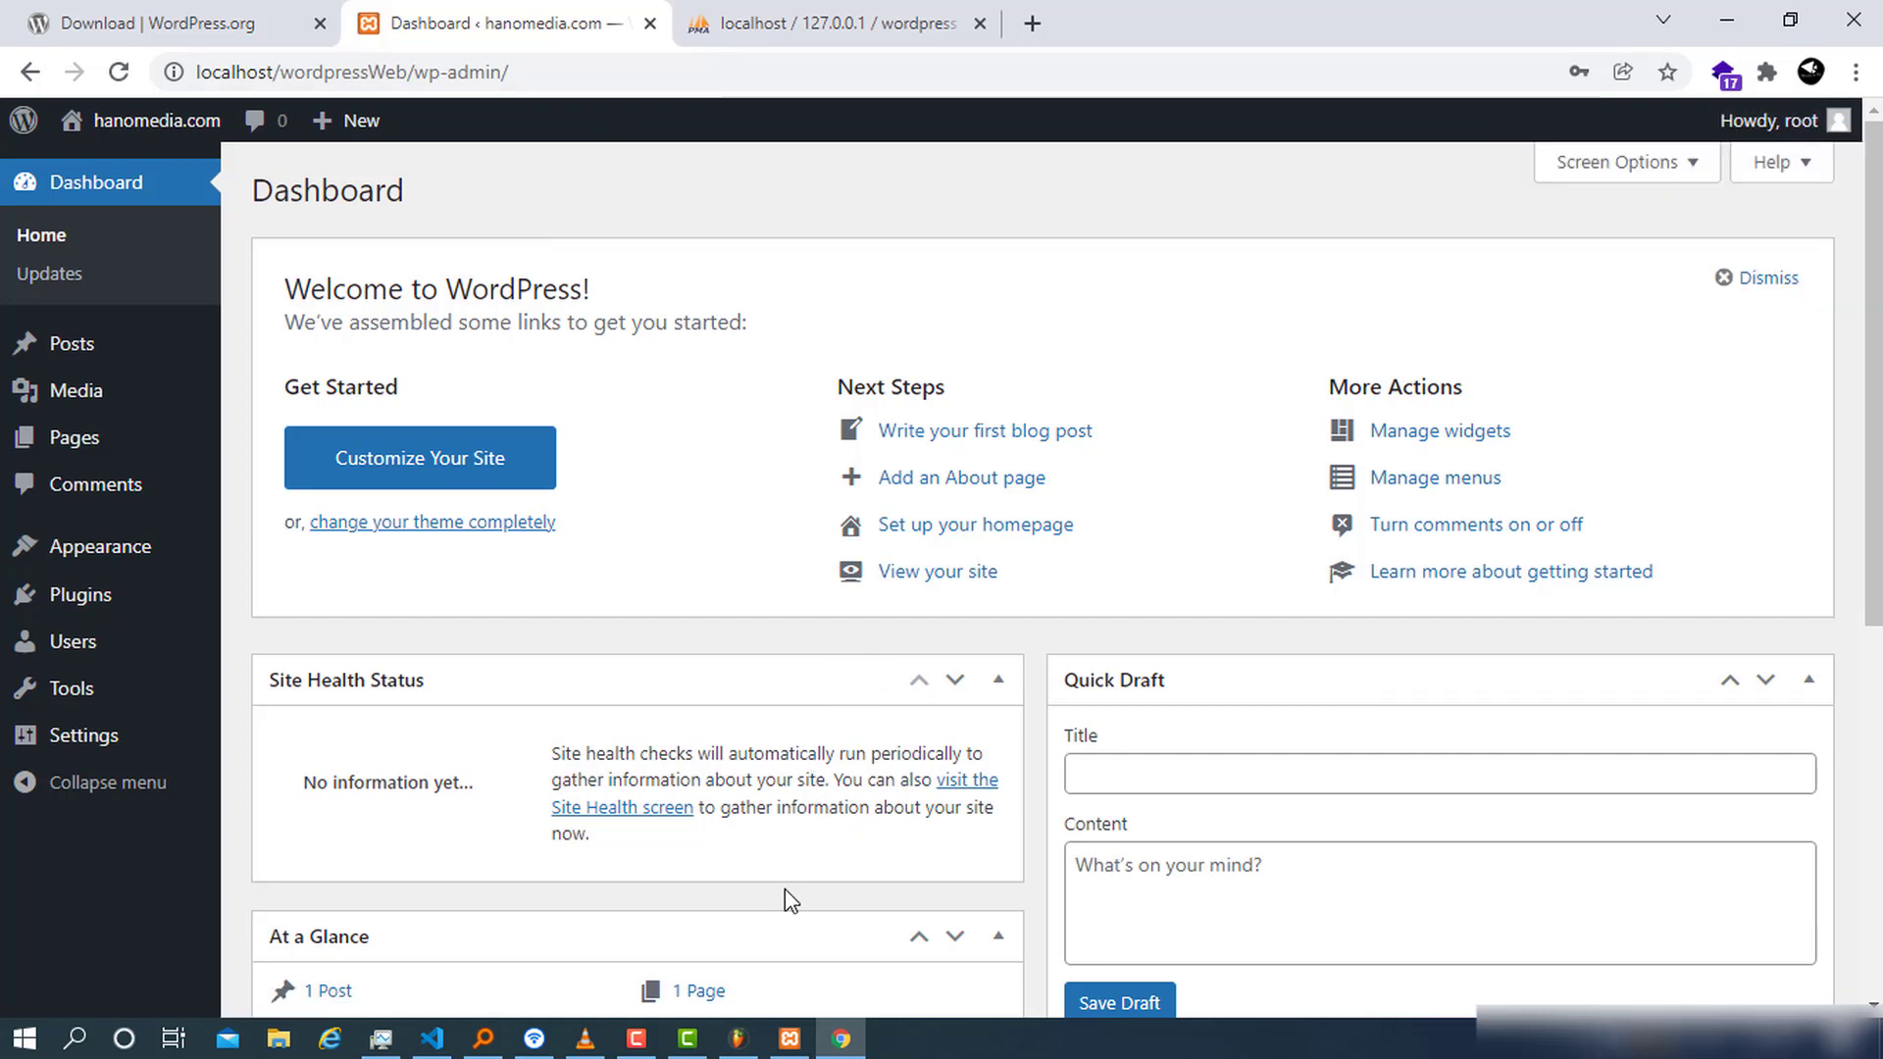
click(113, 663)
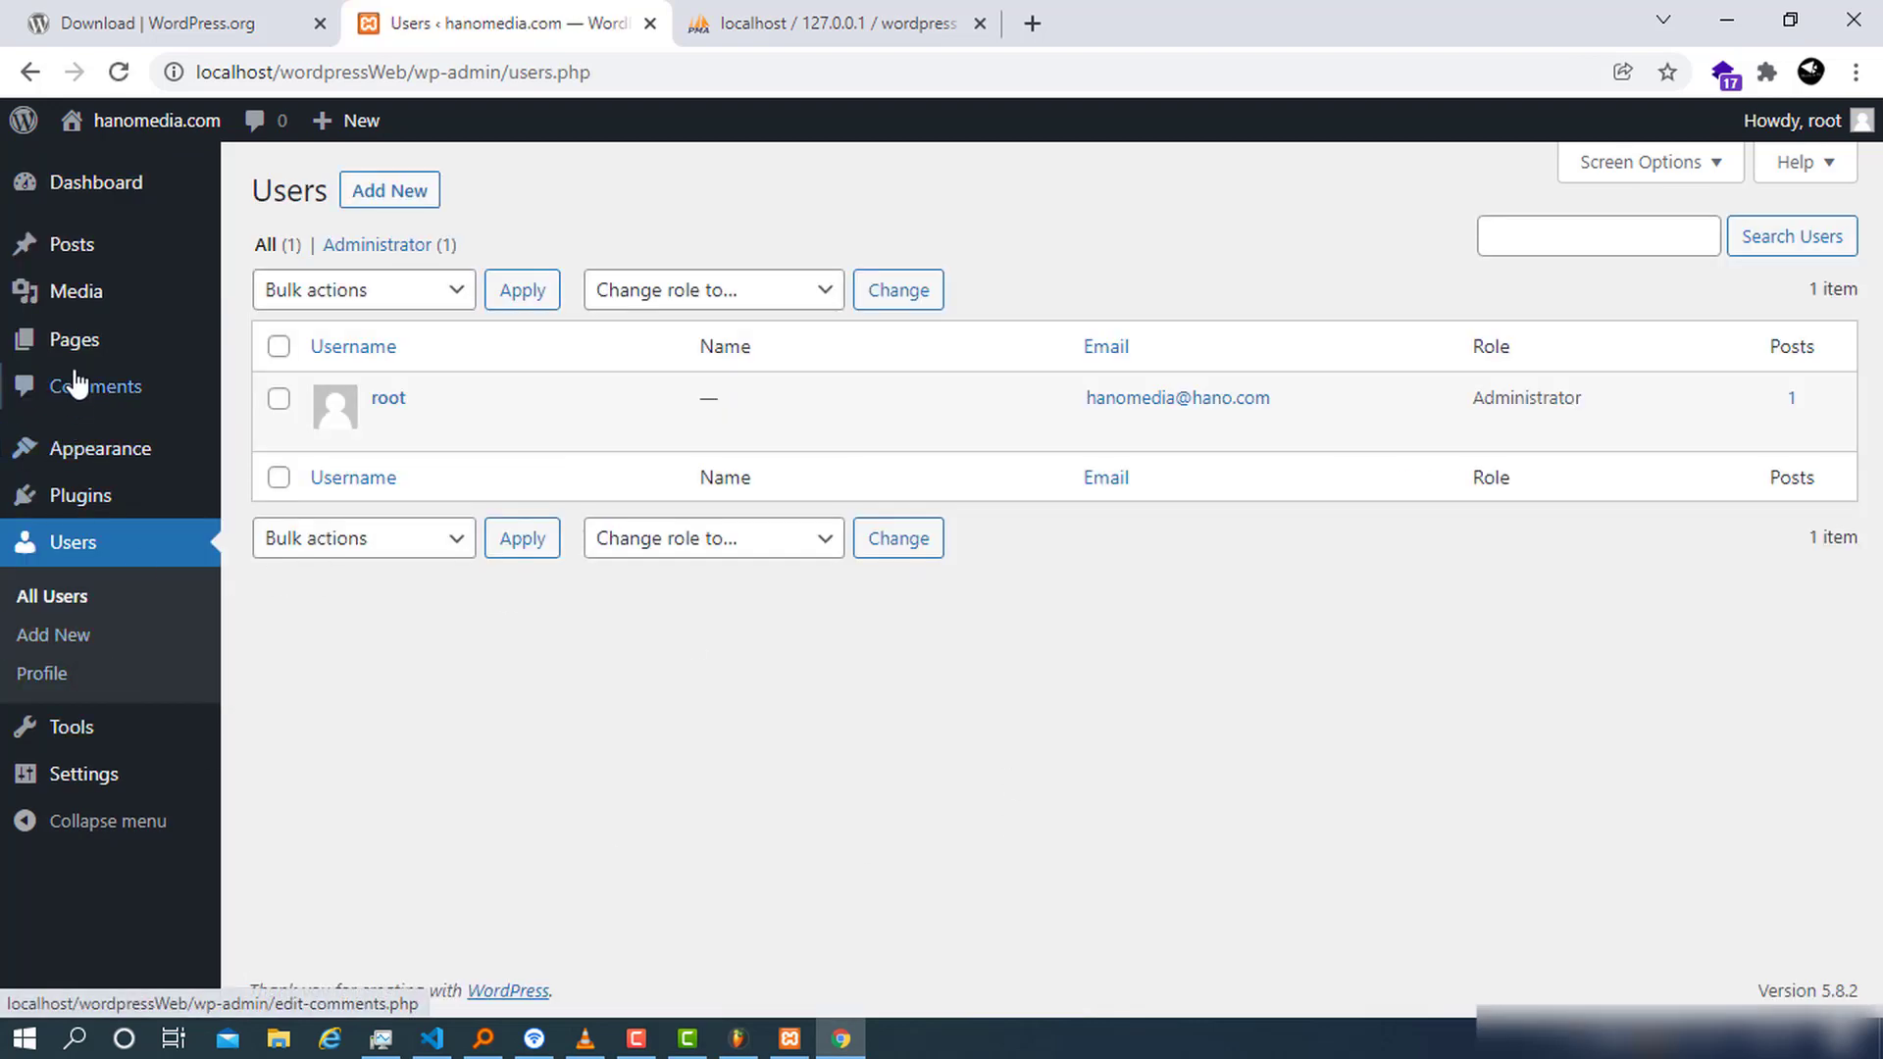
mouse_move(78, 361)
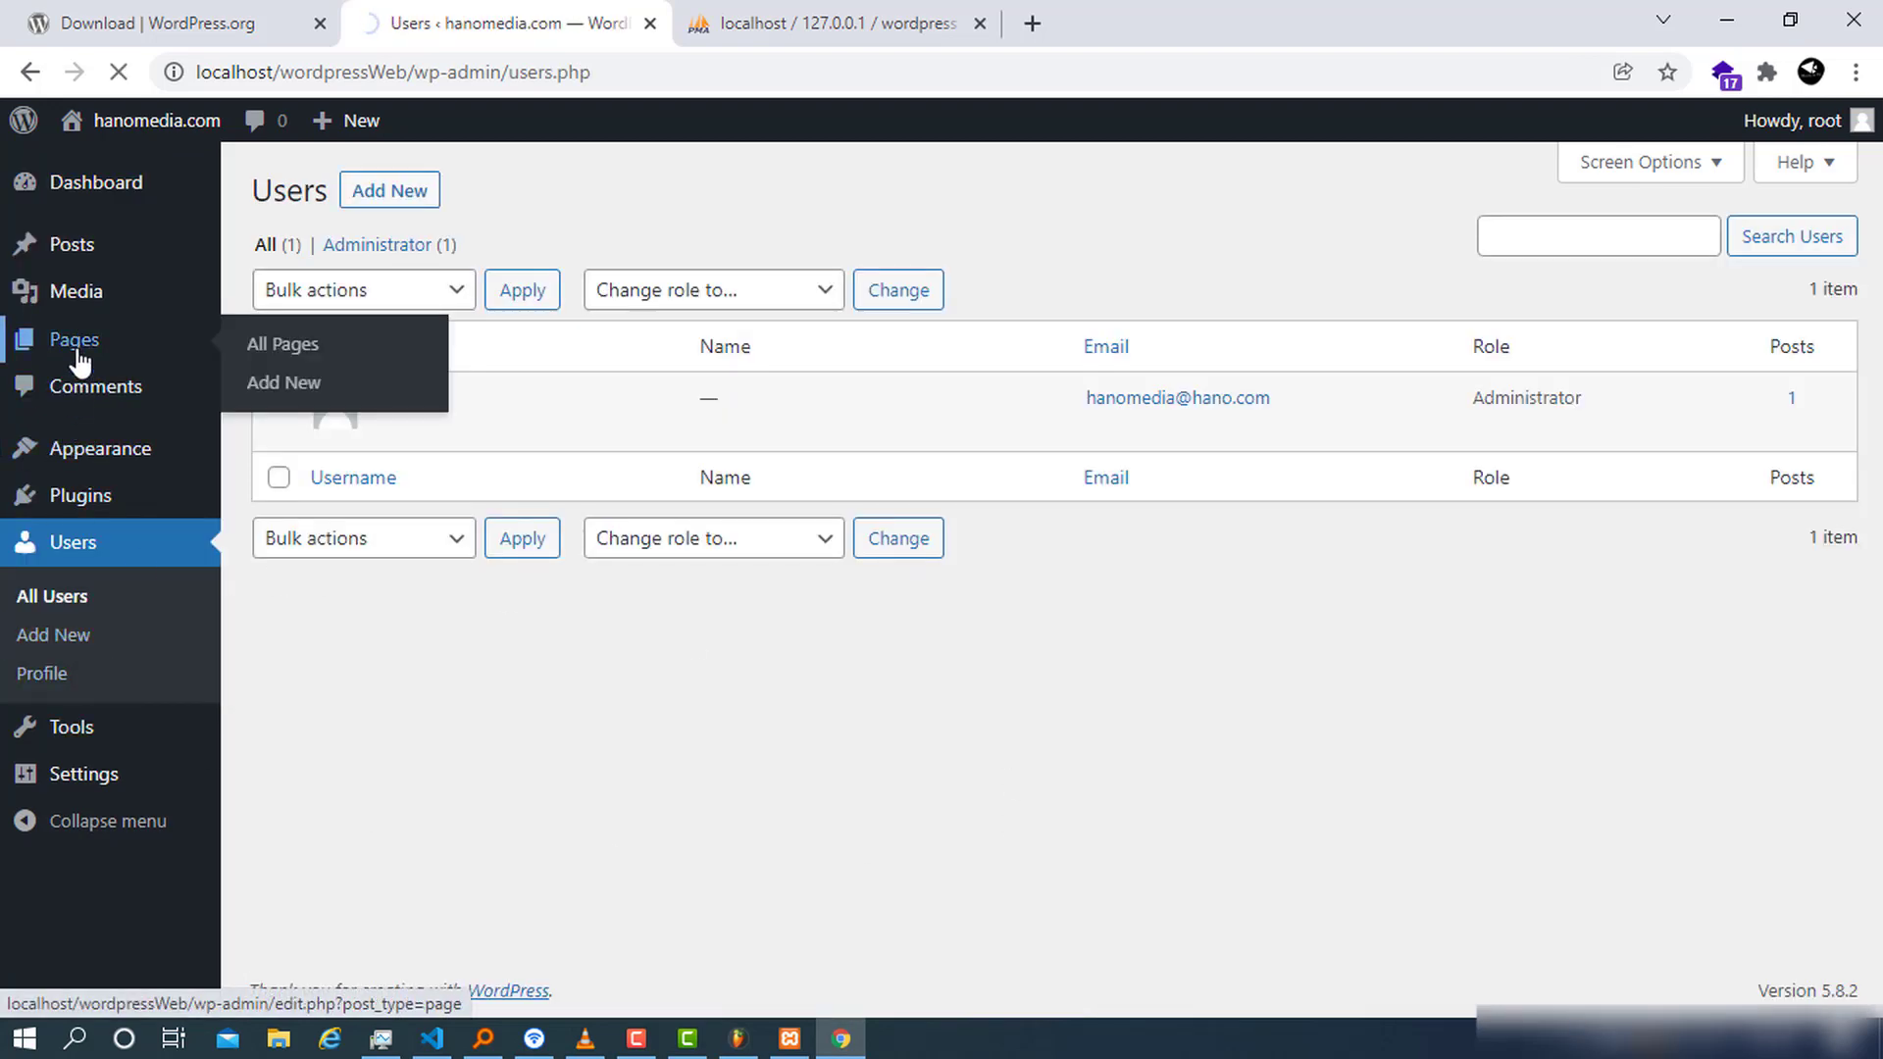
click(78, 361)
mouse_move(85, 204)
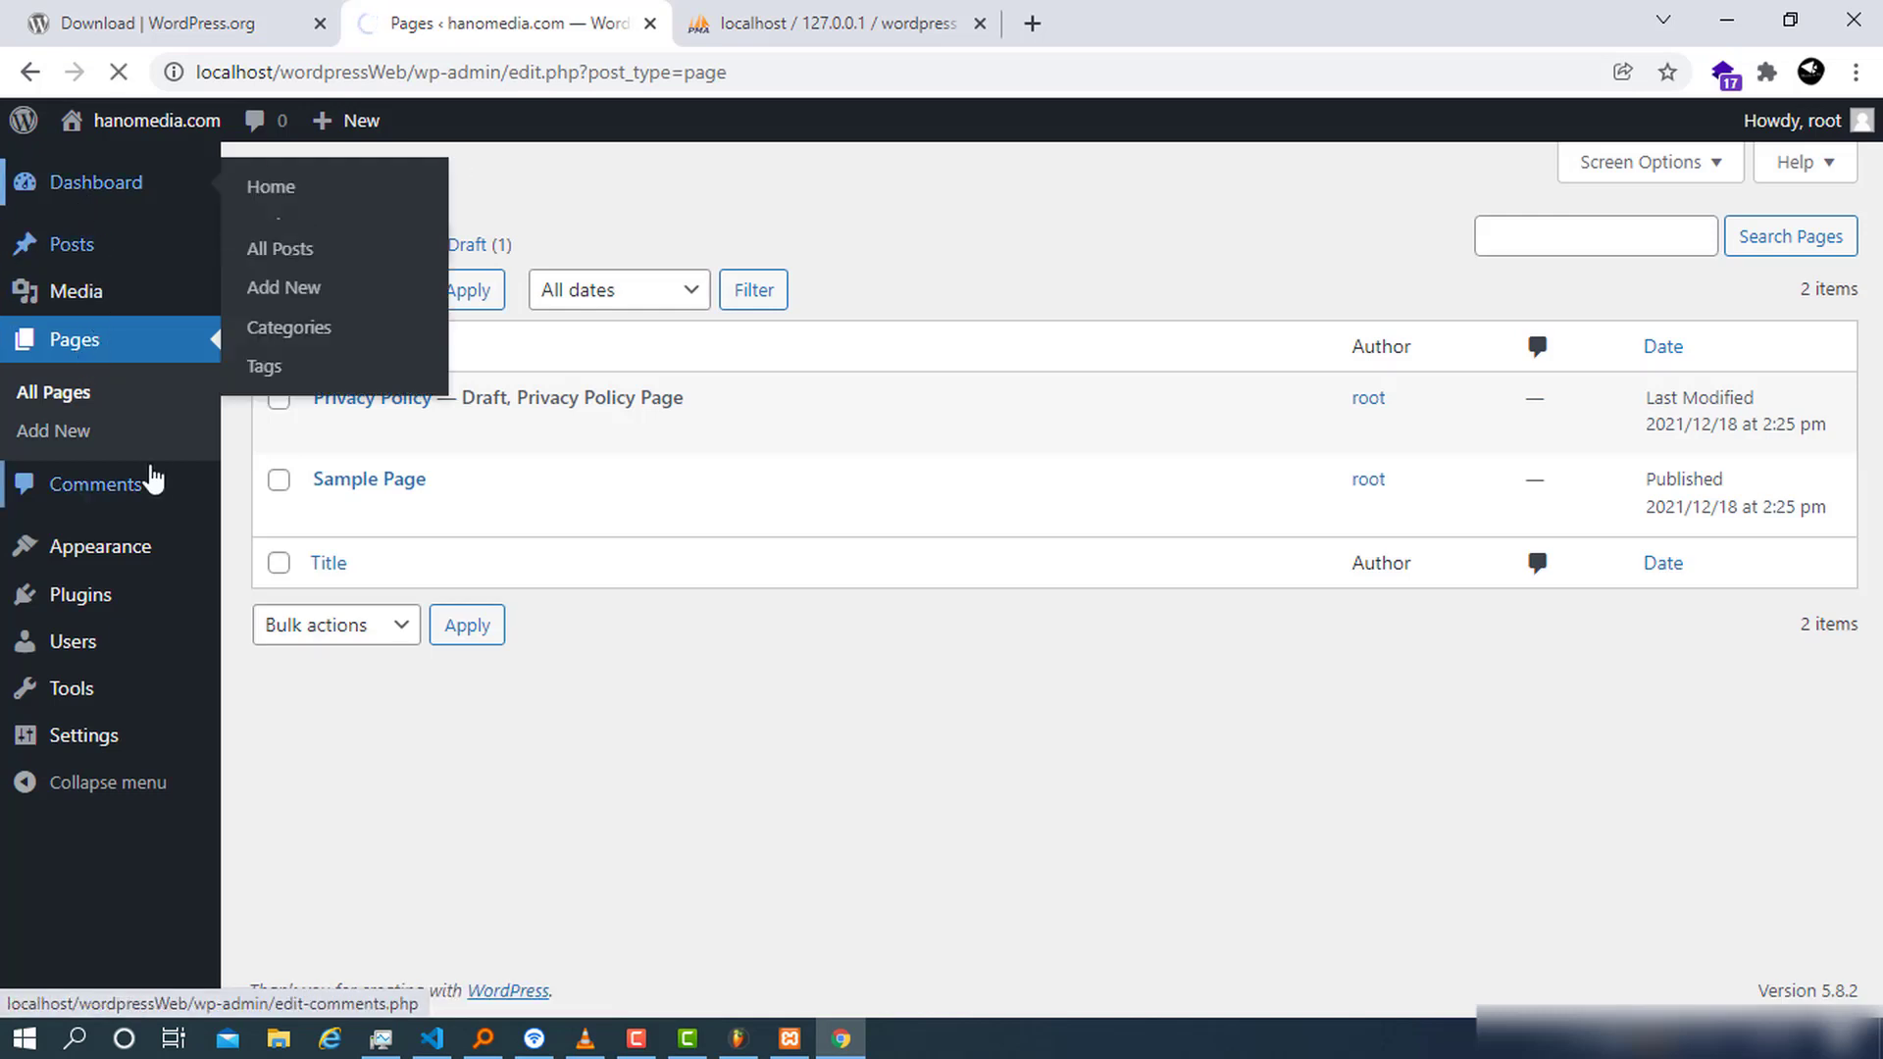
mouse_move(106, 679)
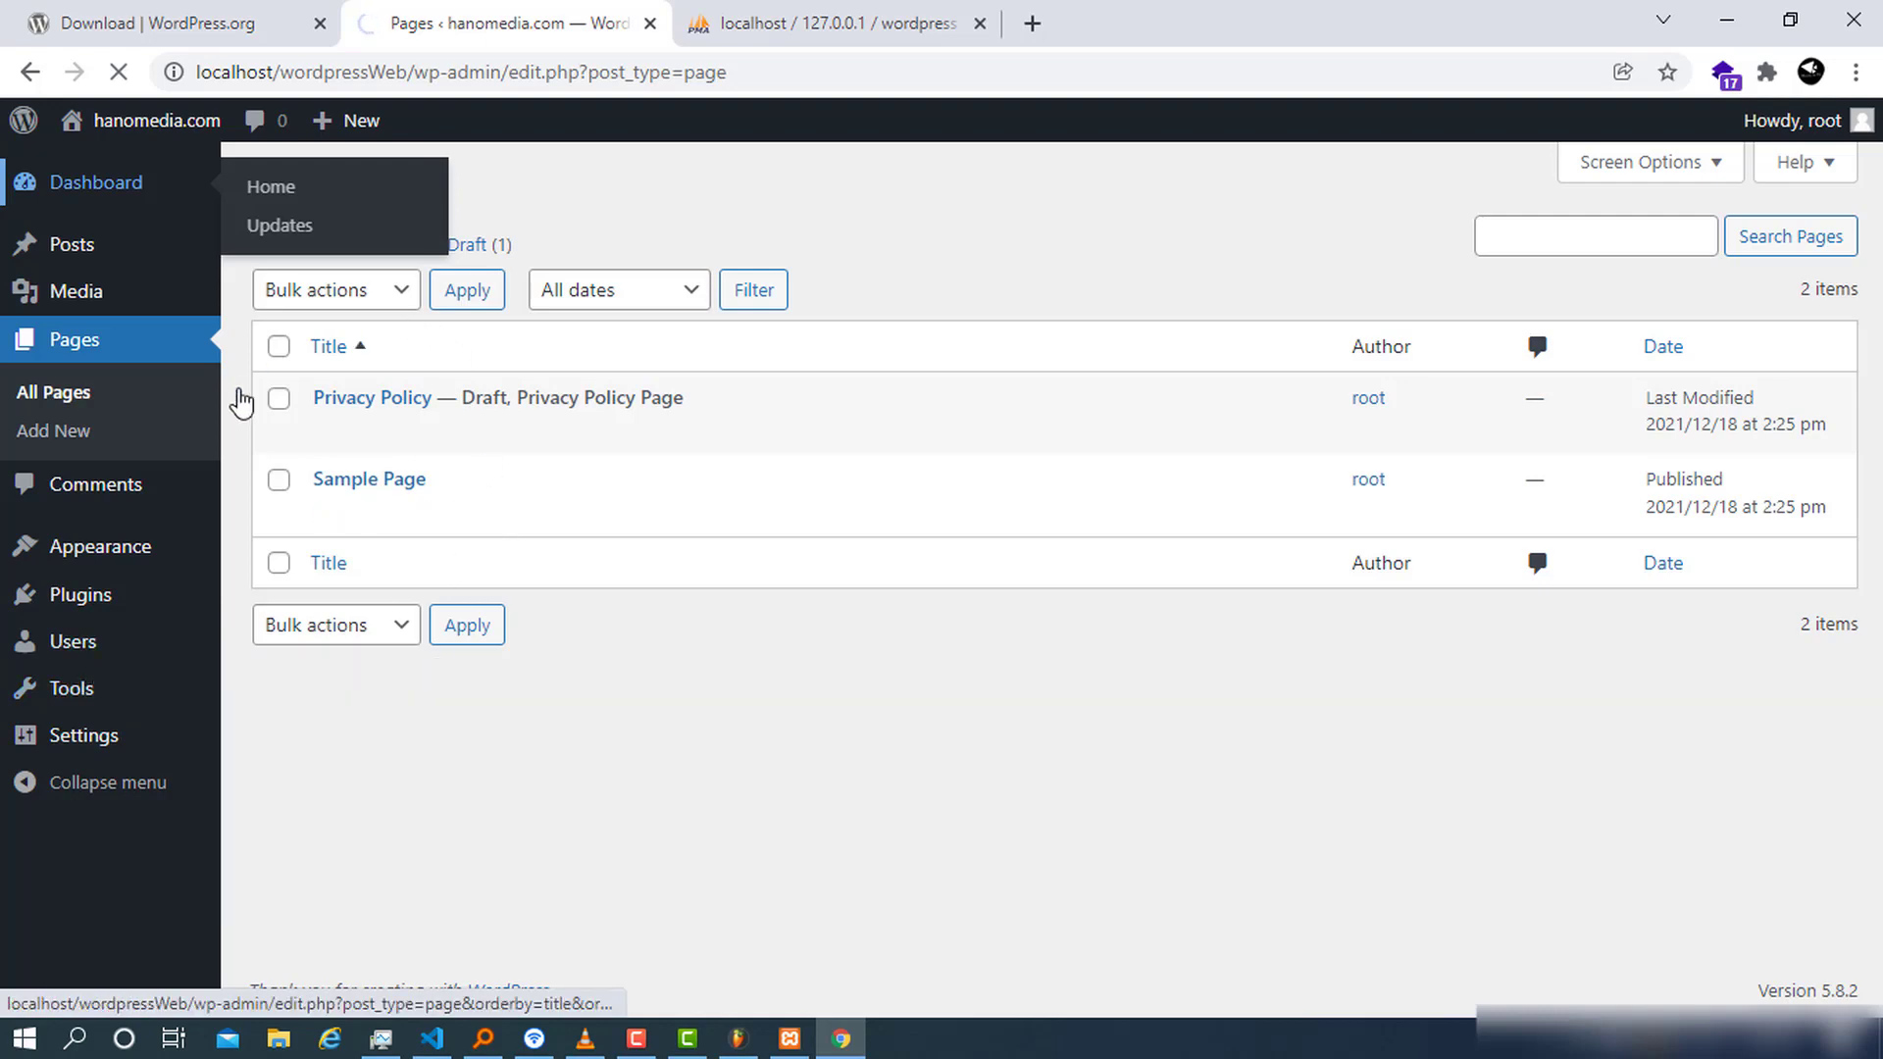
scroll(1021, 702, down, 5)
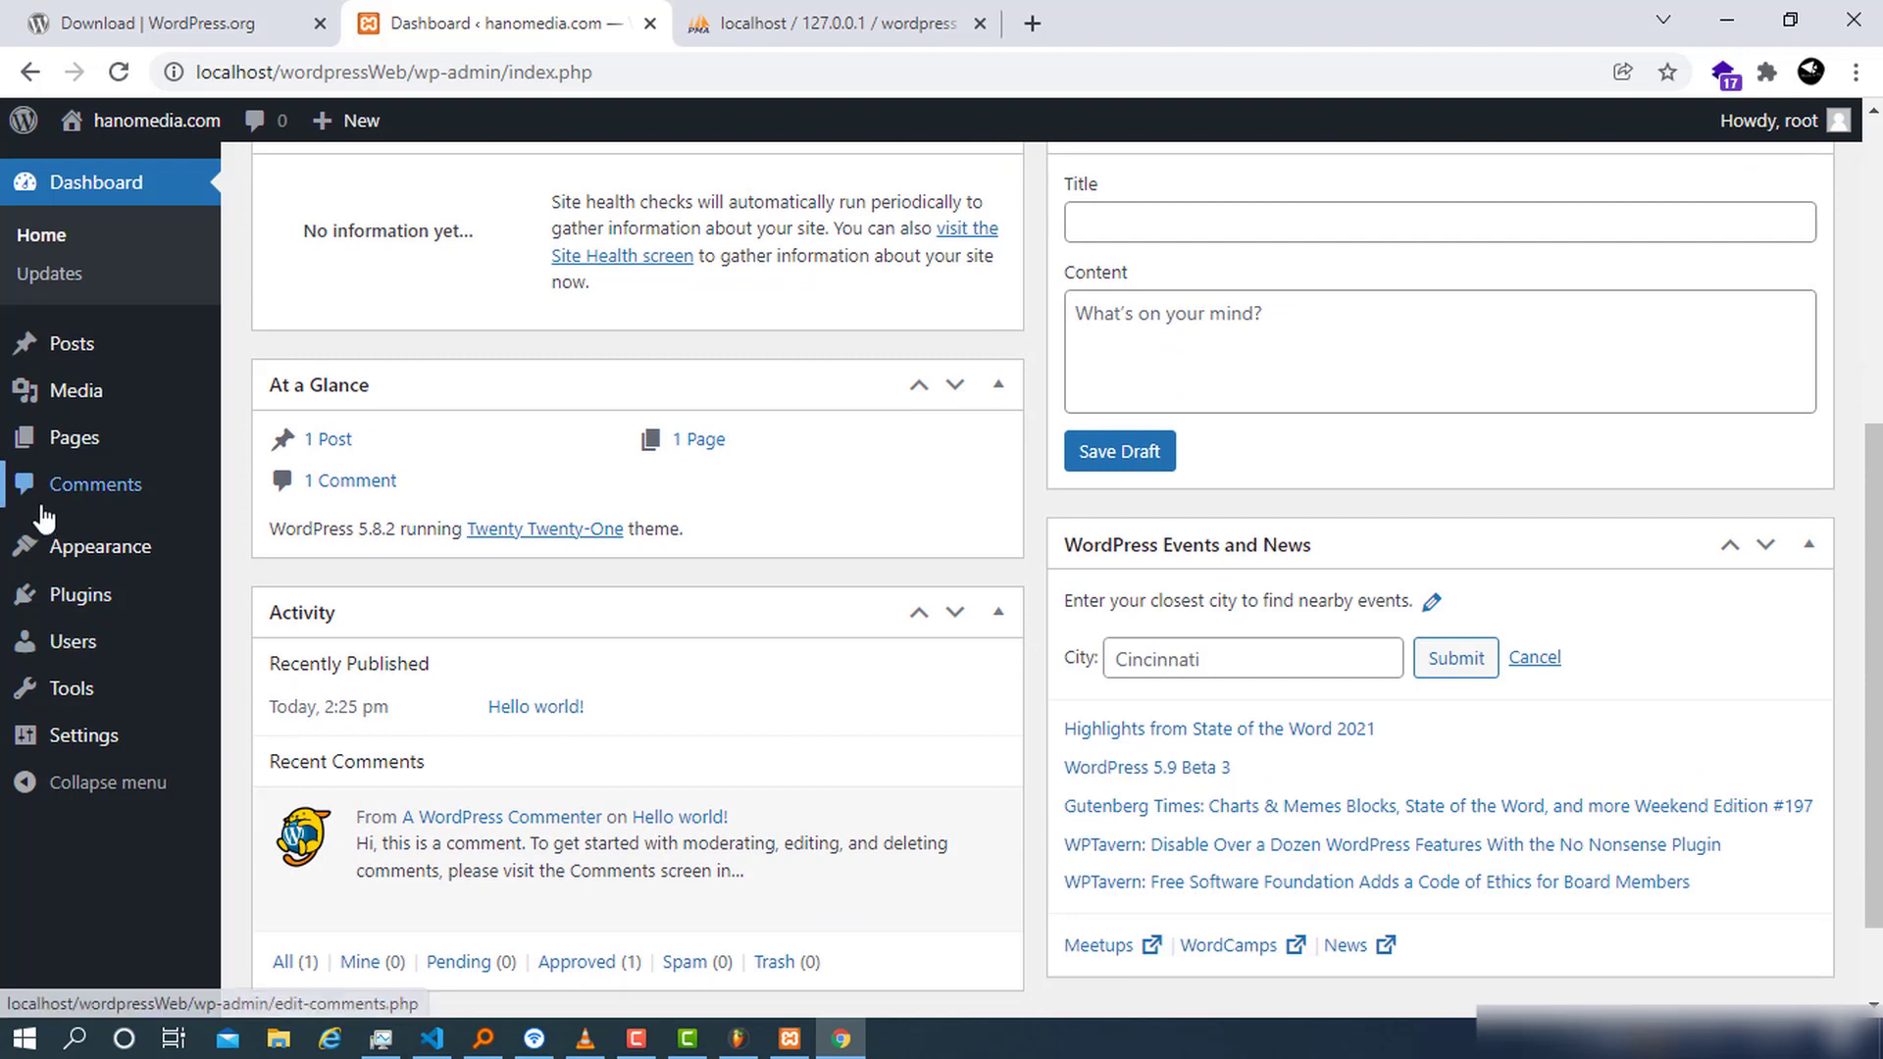
mouse_move(52, 402)
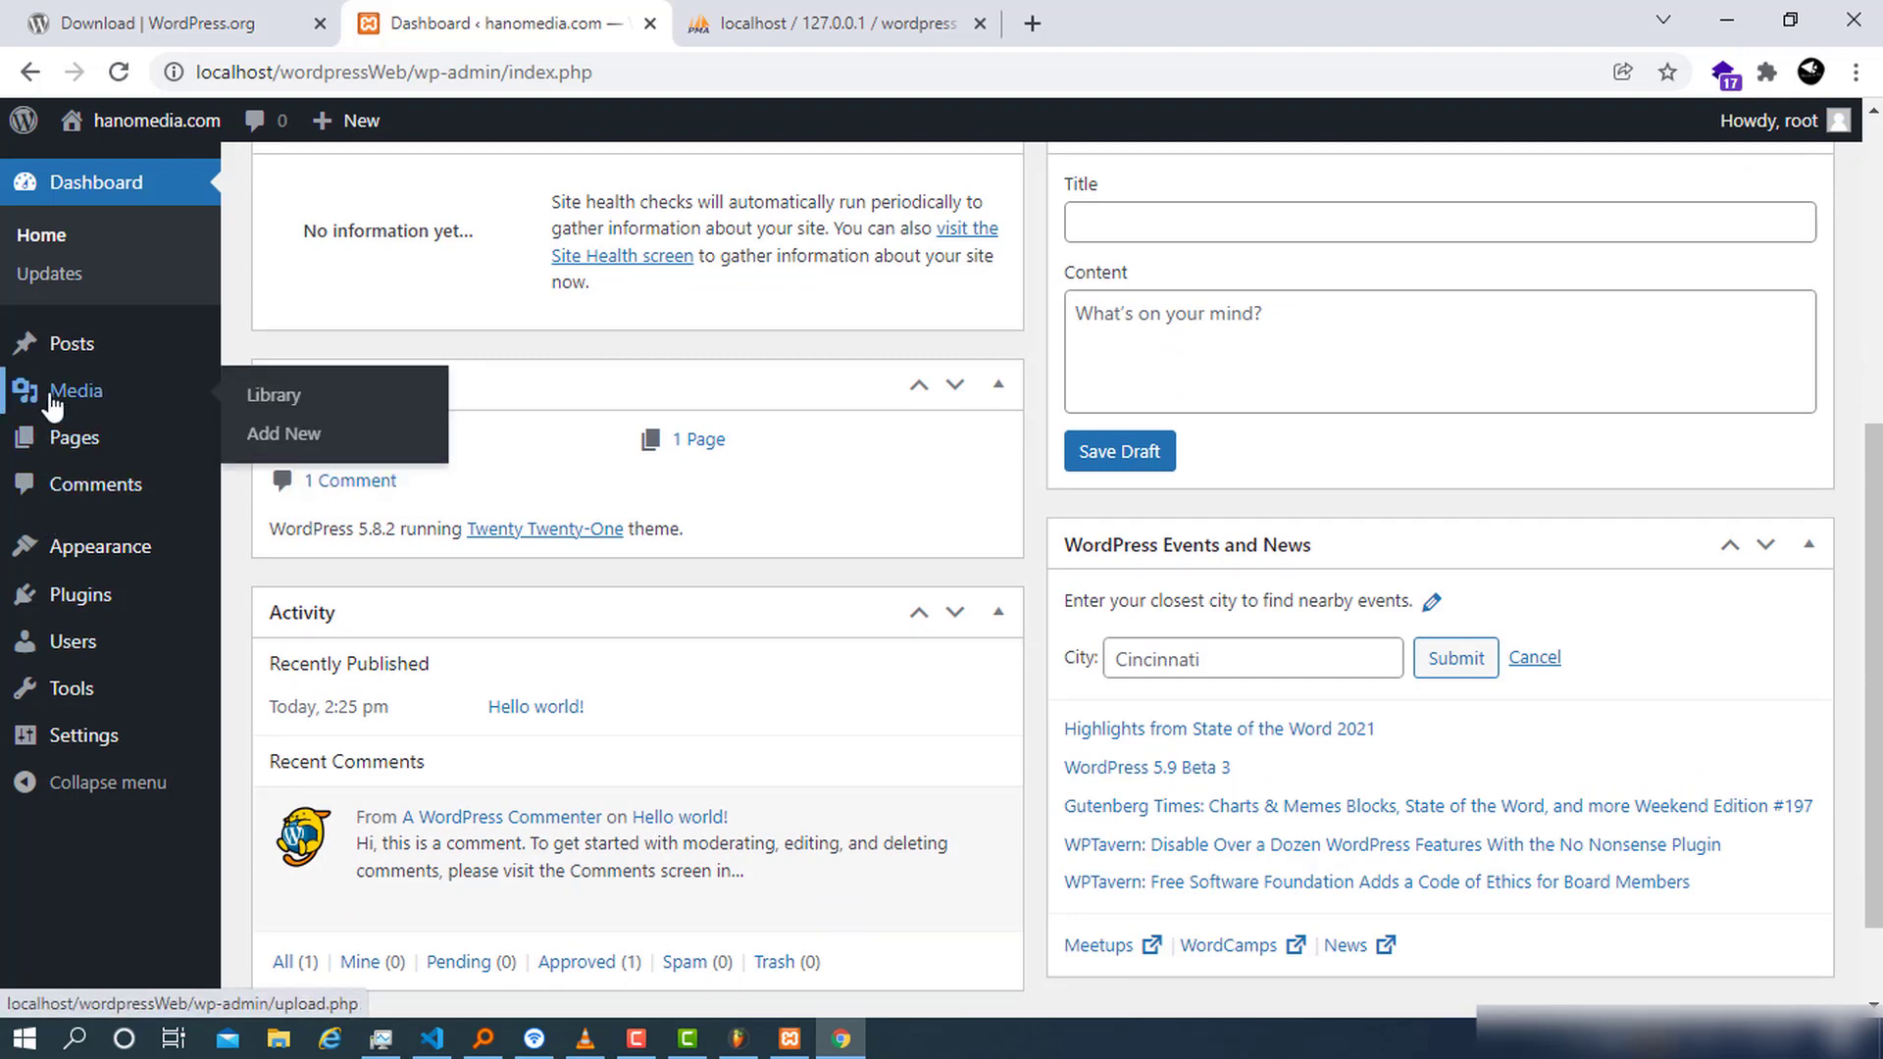
mouse_move(167, 446)
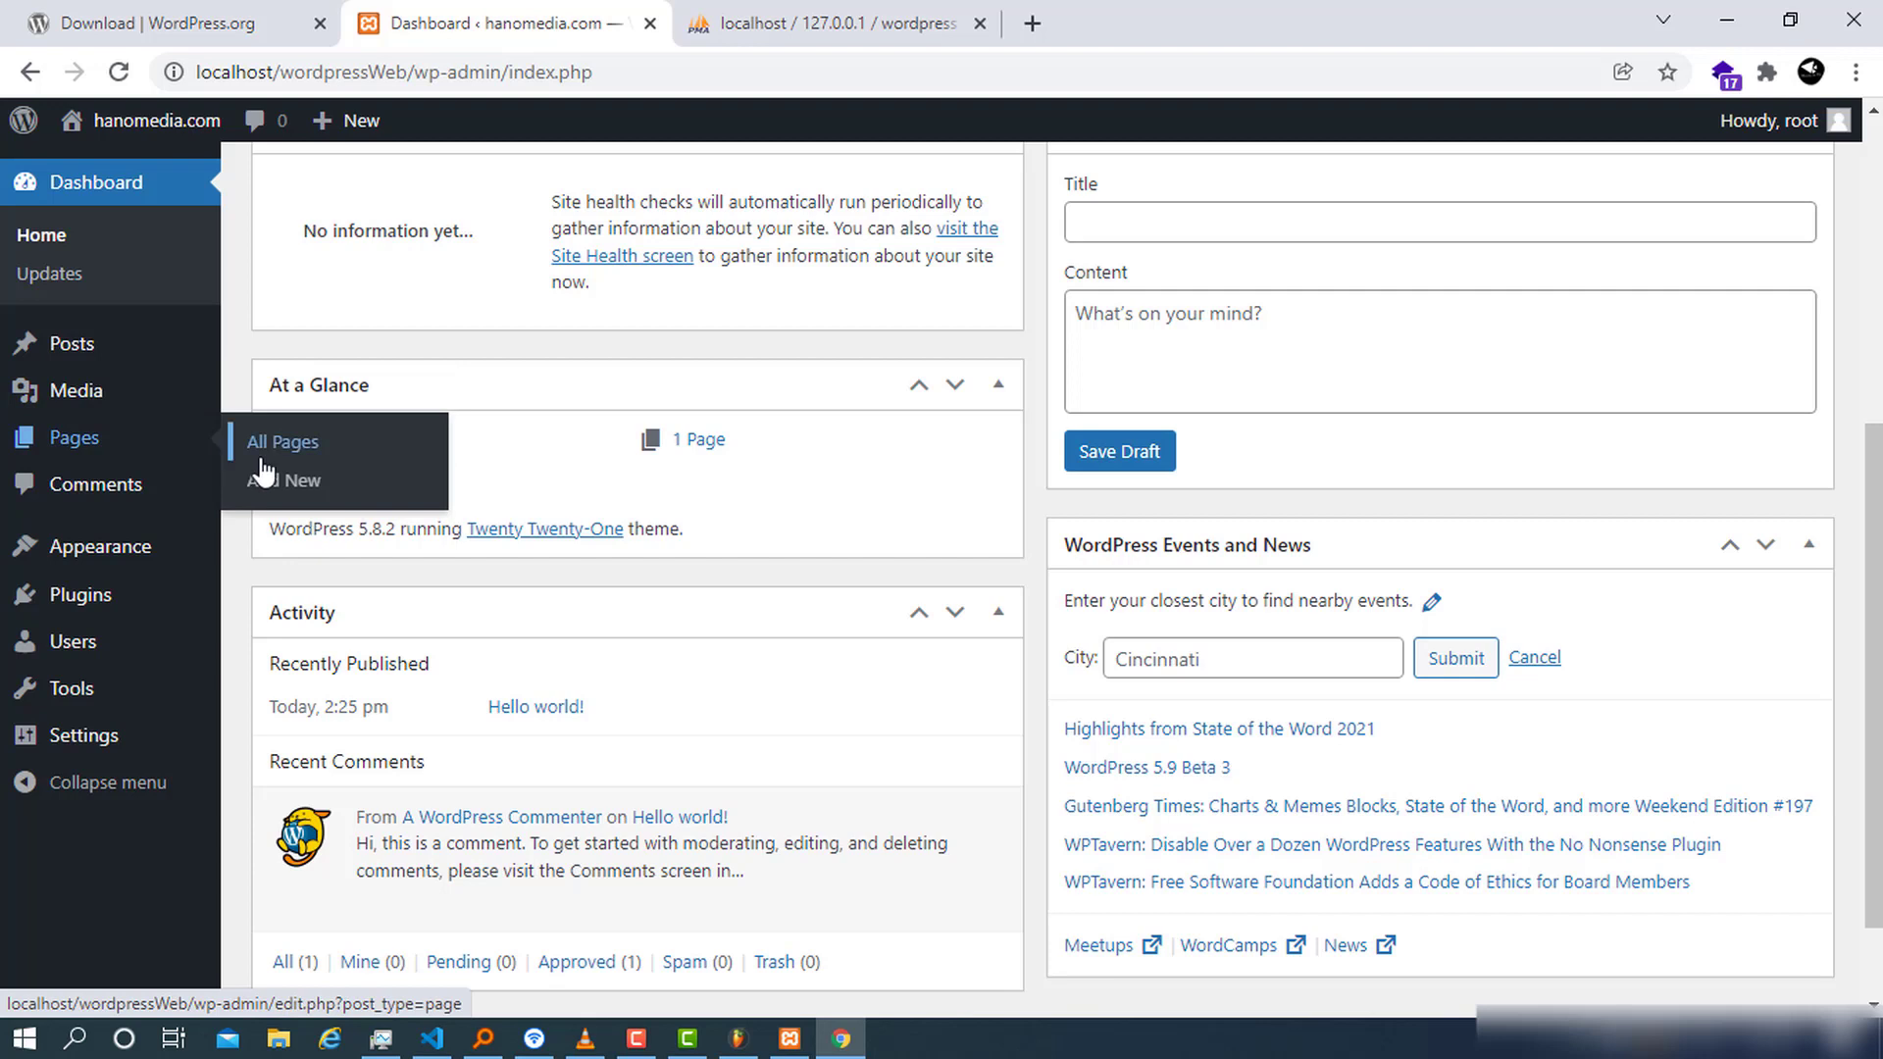